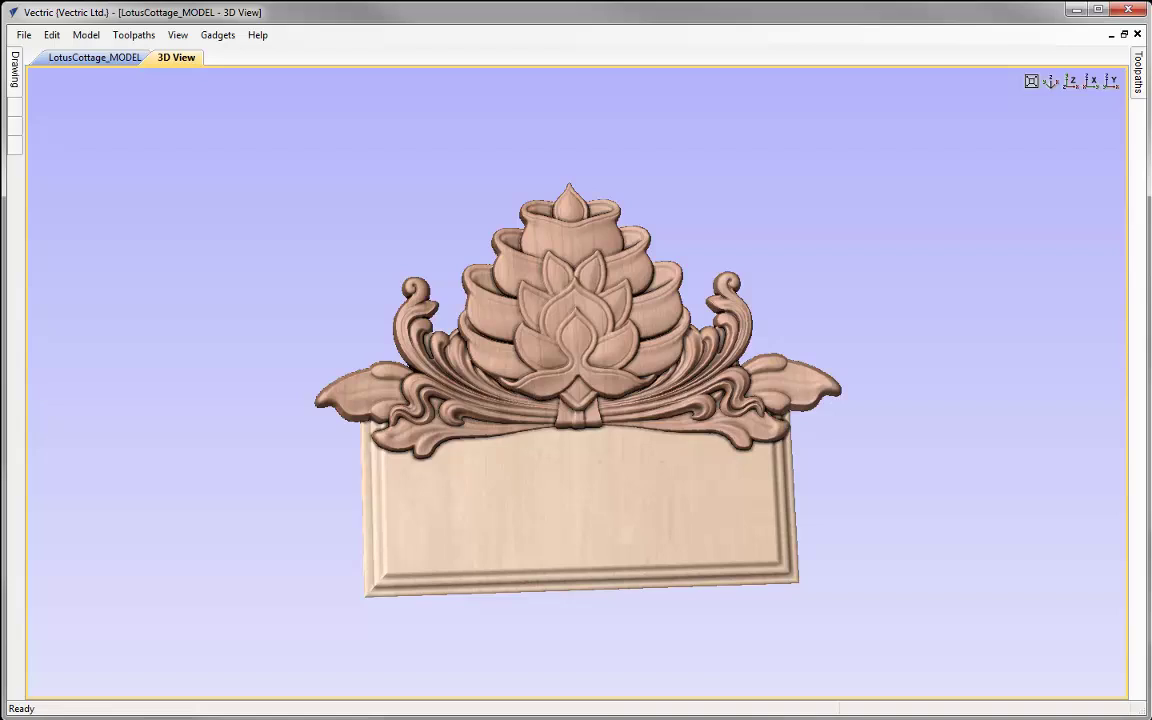
Close the LotusCottage_MODEL file and start a new job file
click(22, 34)
click(87, 90)
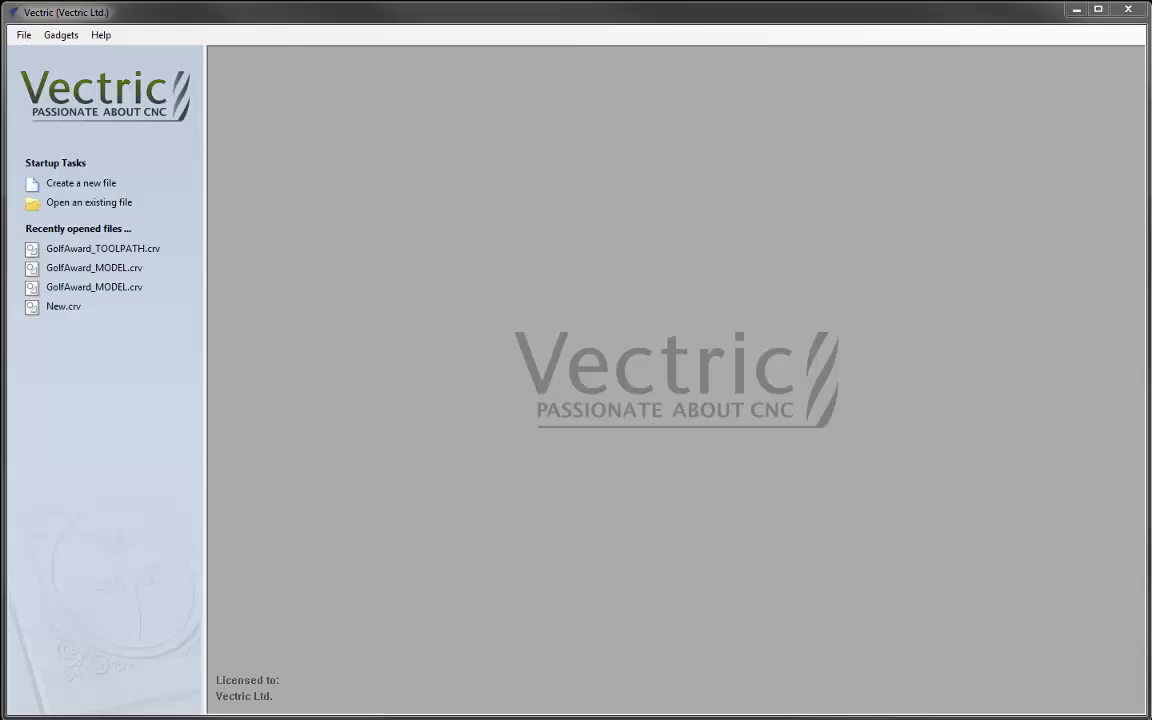
click(80, 183)
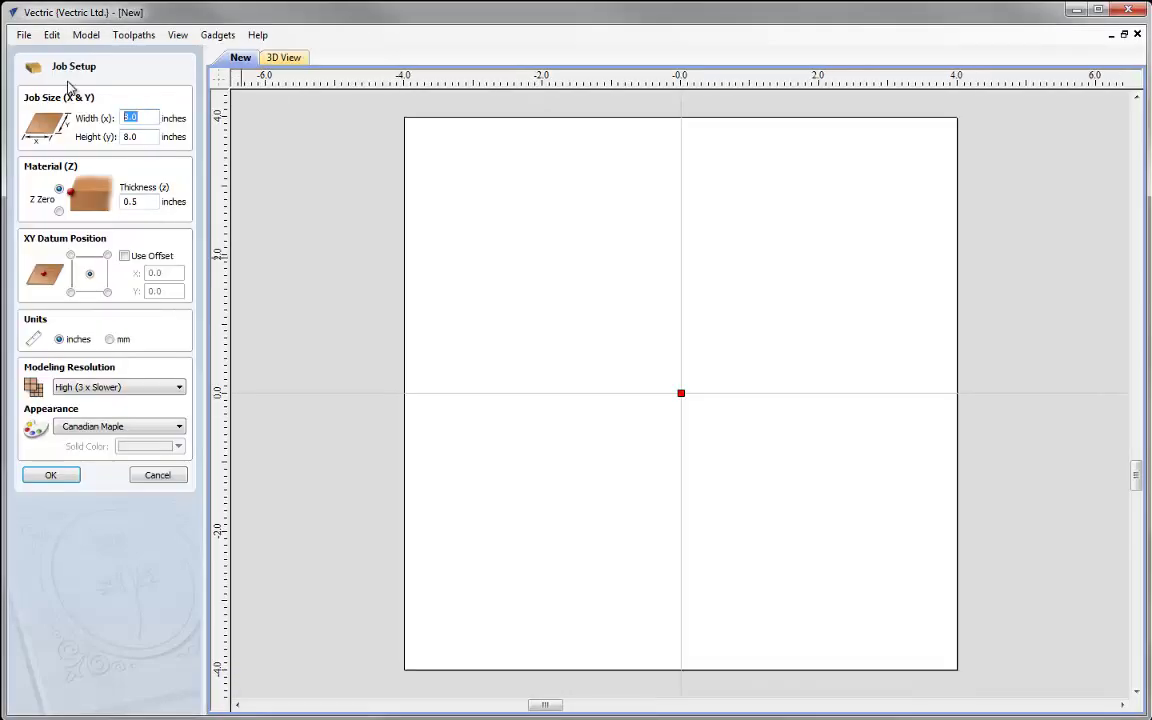
Set up the job as 10 by 10 inches with 0.75-inch-thick material and Z zero on the material surface
text(10)
key(Tab)
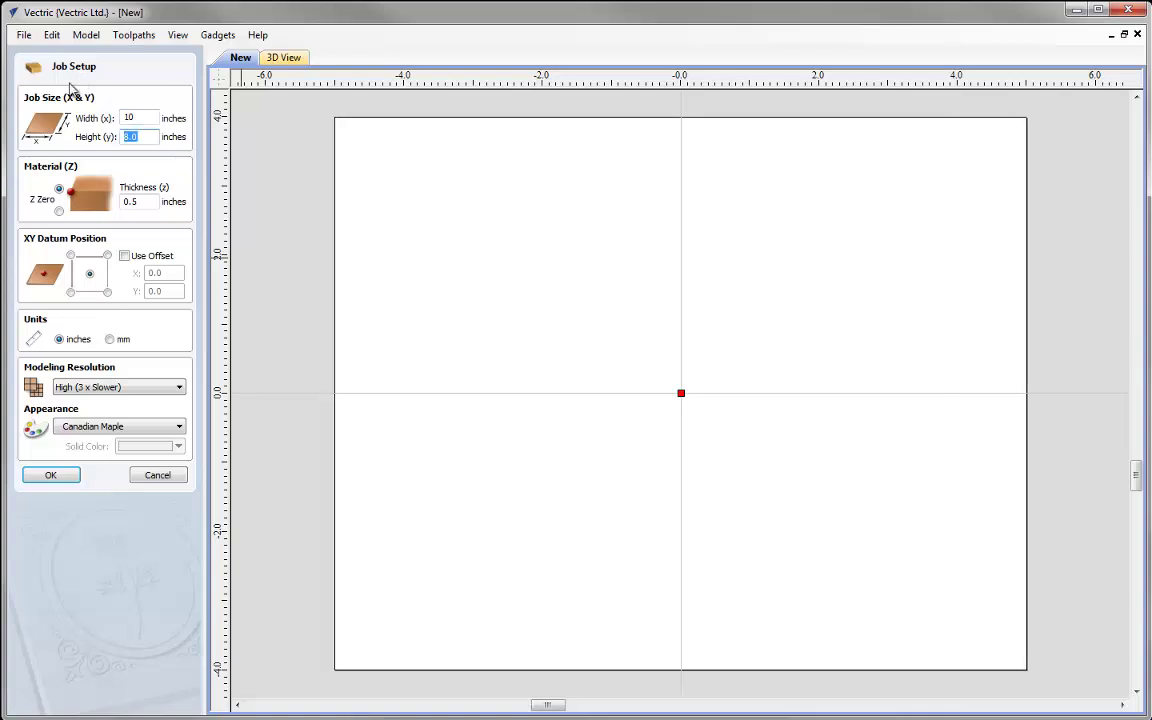
text(10)
click(58, 189)
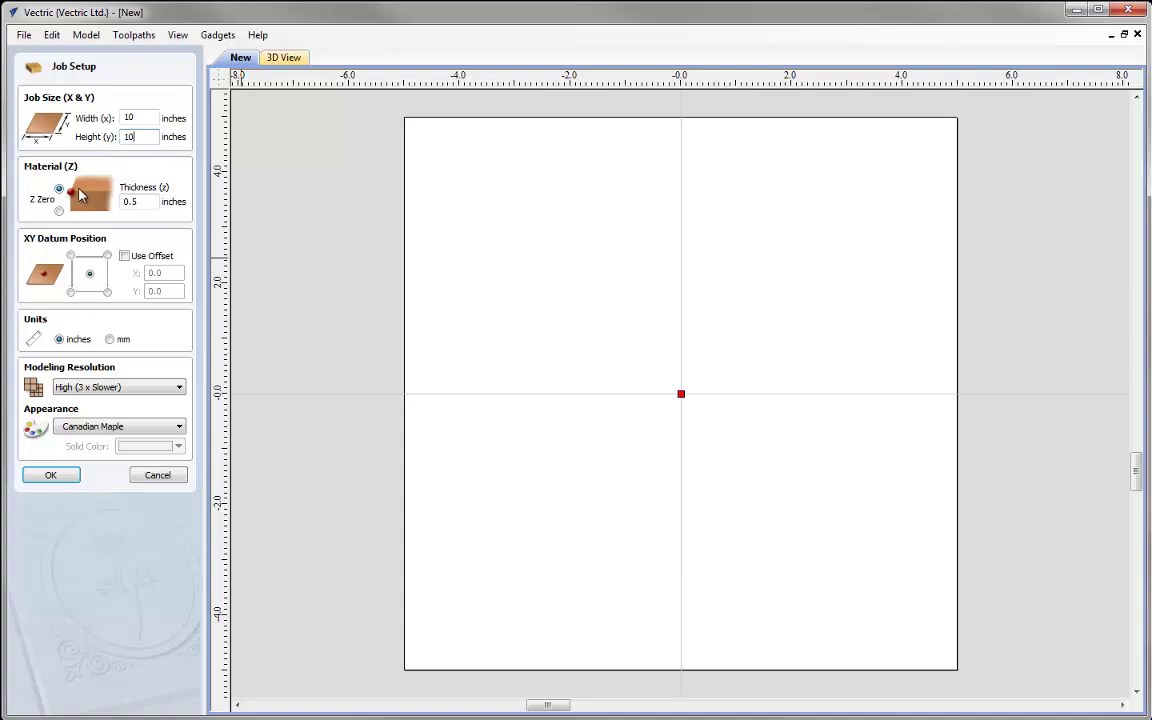
double_click(113, 201)
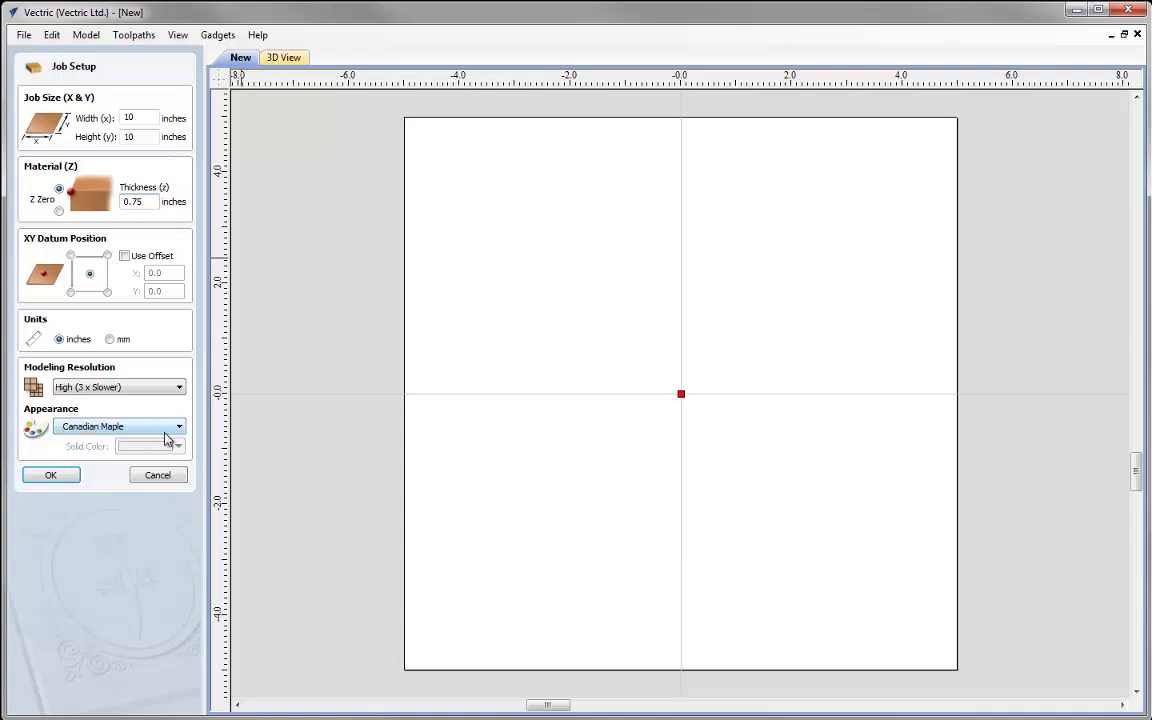
click(51, 476)
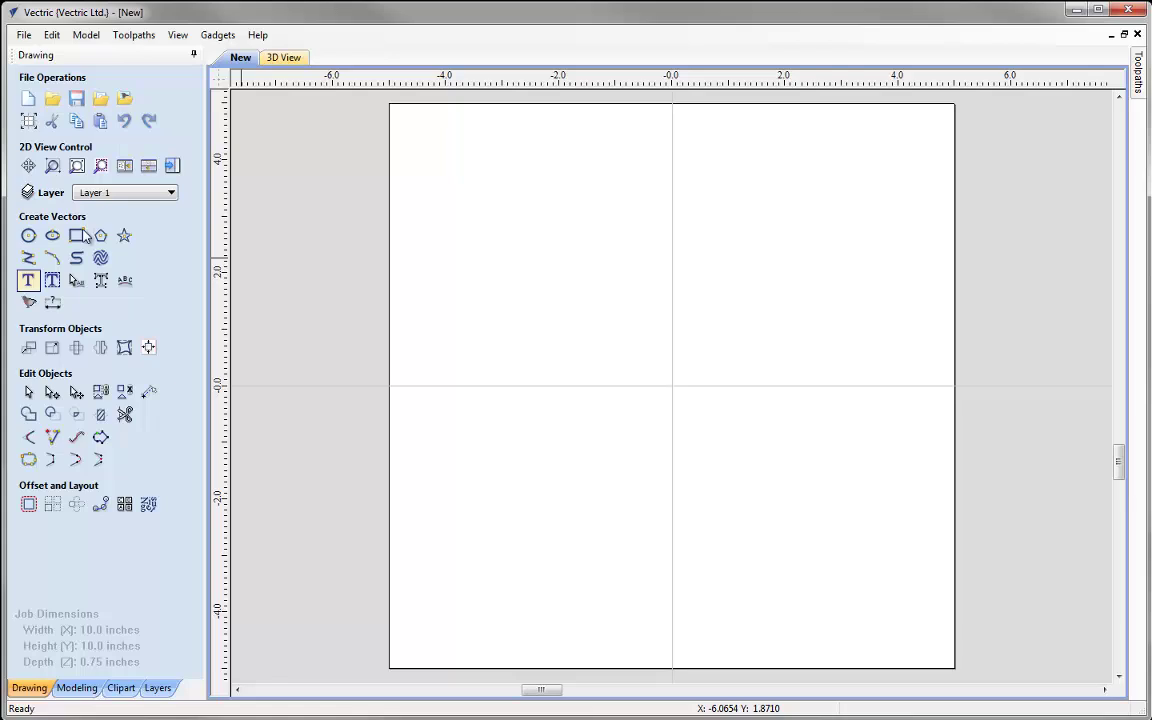
Tile the 2D and 3D views side by side and import the Panel80-iii.v3m model as a component
click(124, 168)
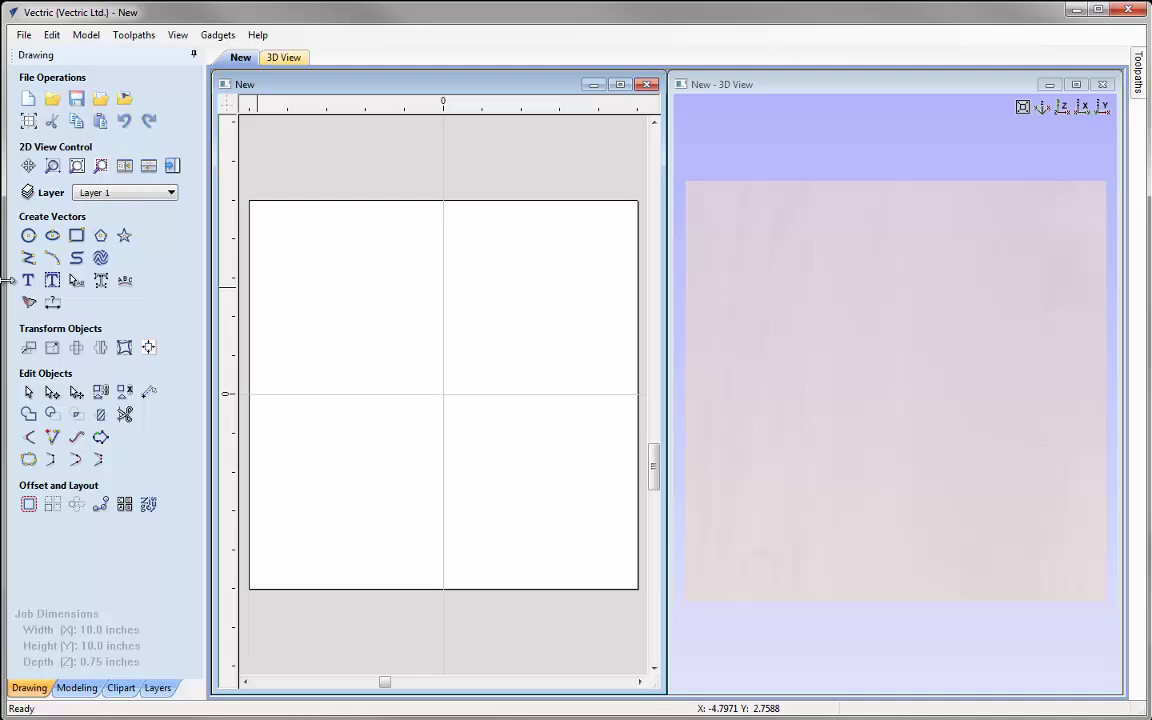
click(77, 688)
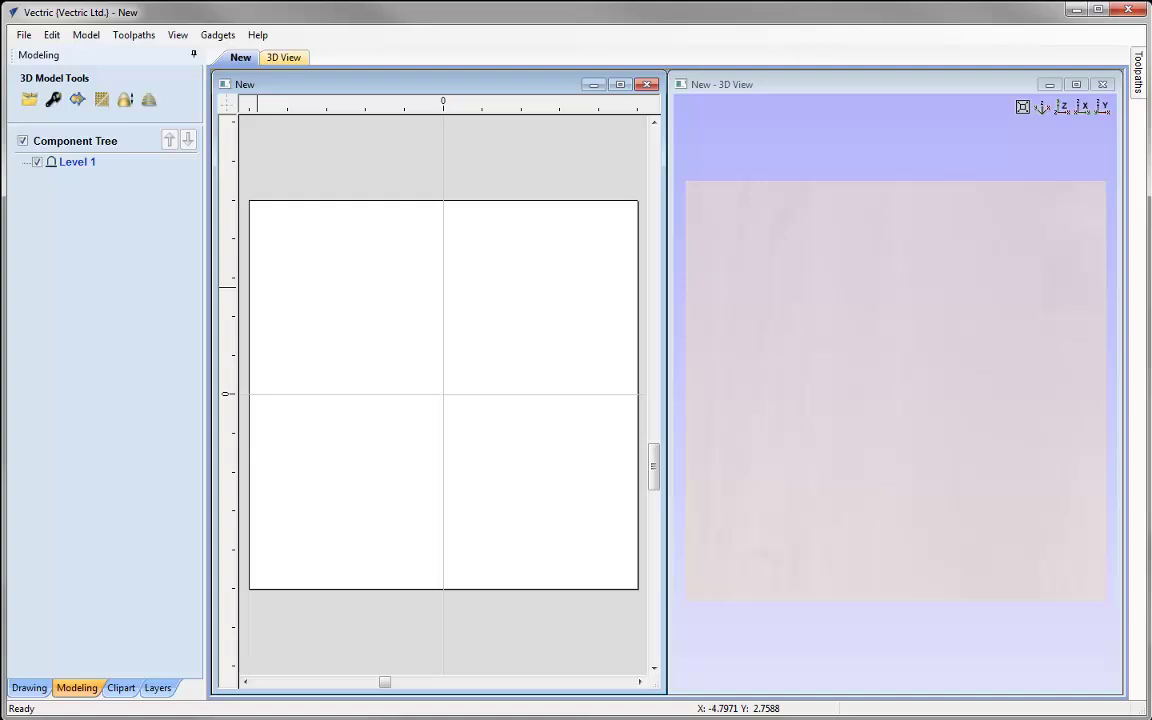
click(29, 101)
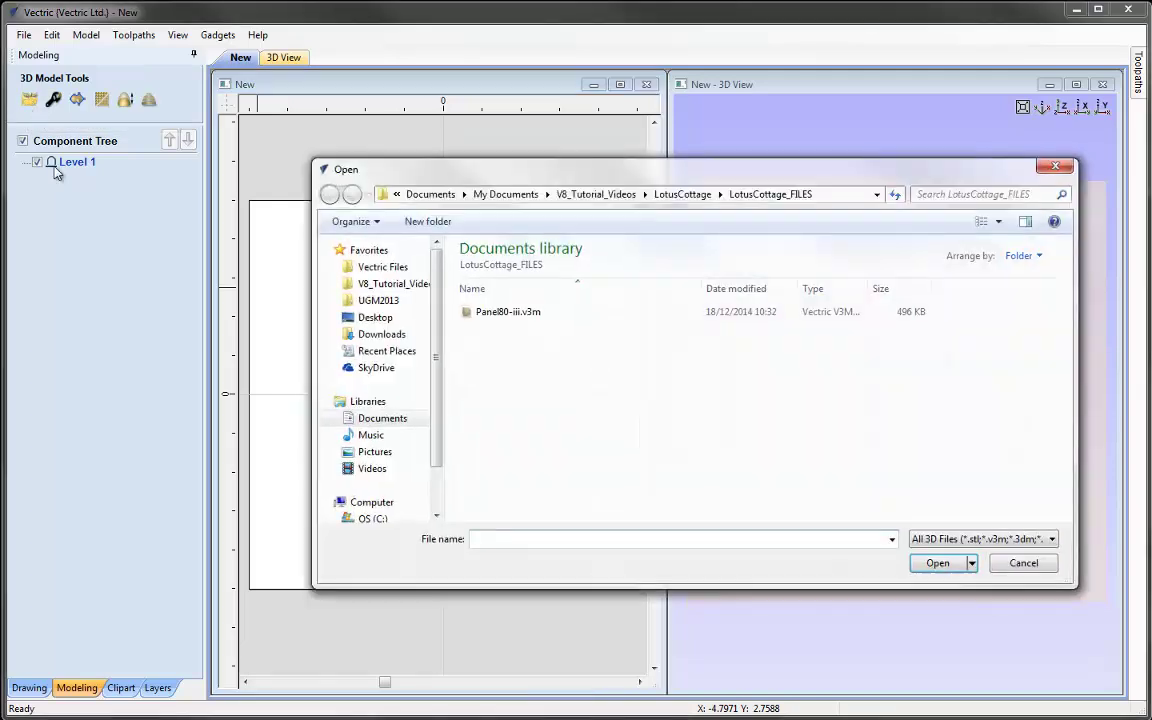
click(484, 315)
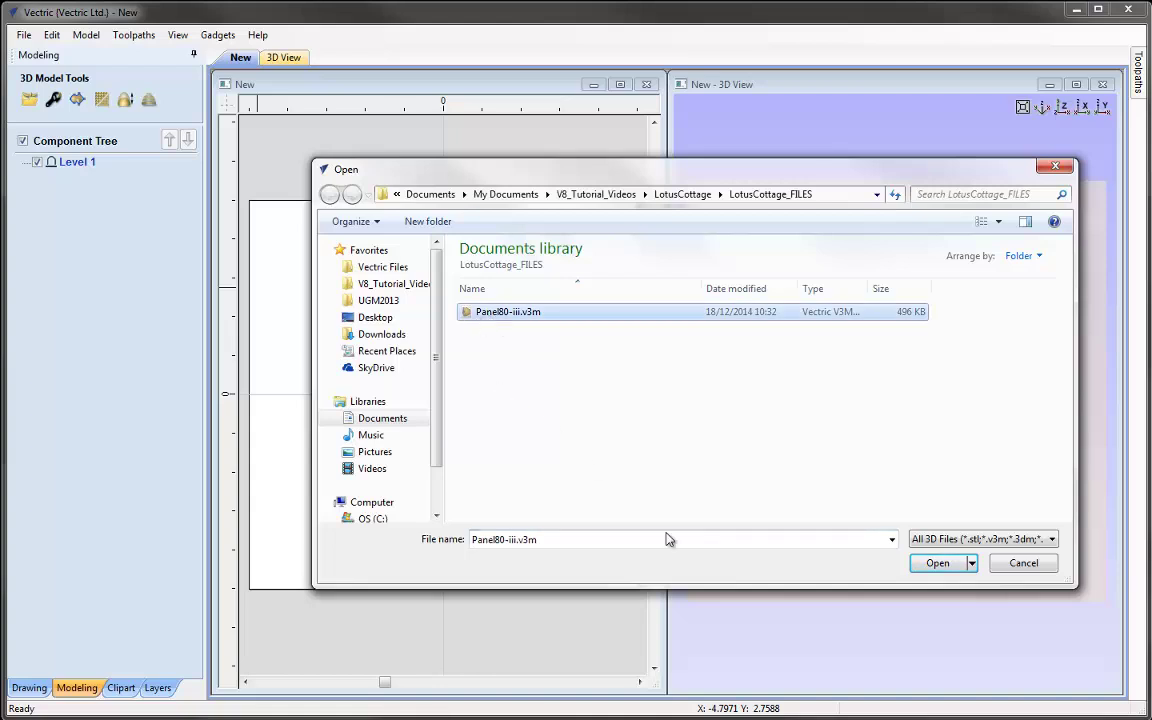
click(937, 563)
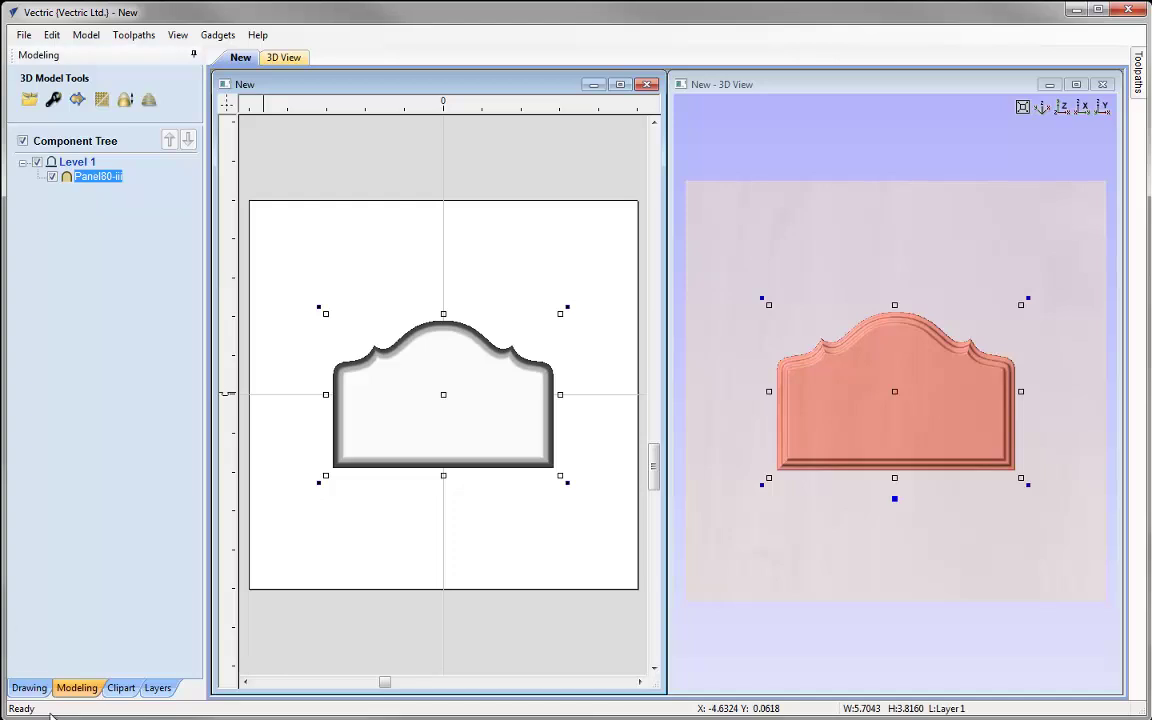
Resize the sign panel to a width of 7.35 inches about its centre, keeping X and Y linked
click(27, 689)
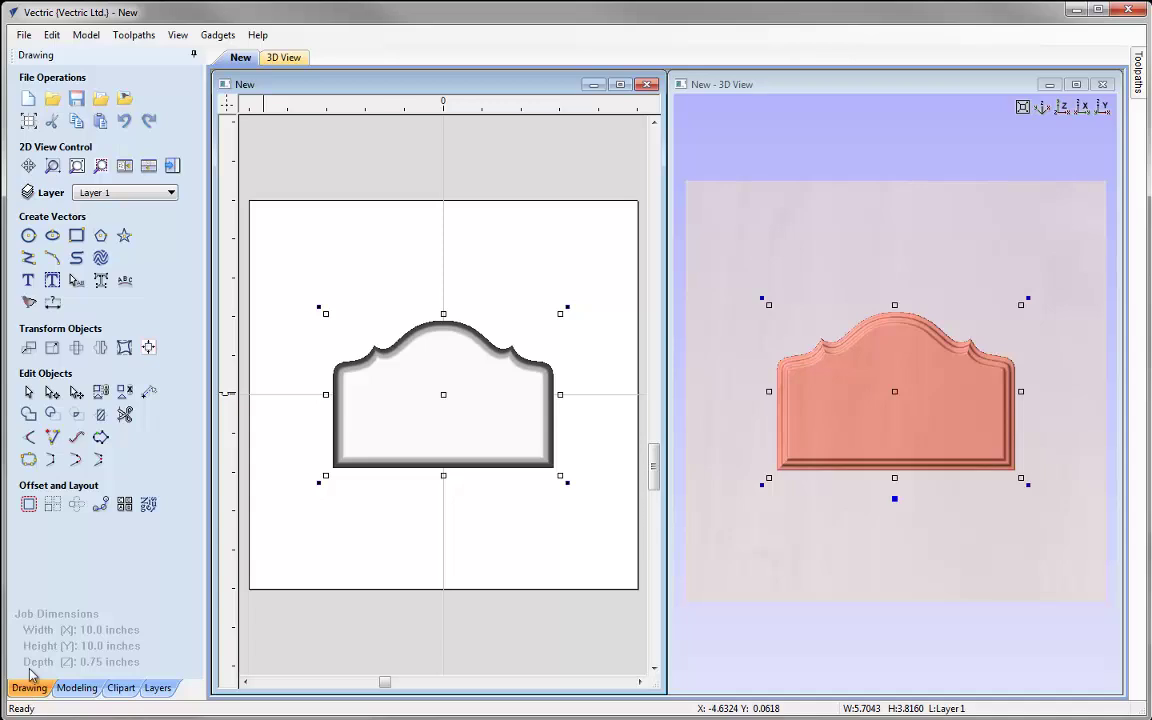
click(52, 350)
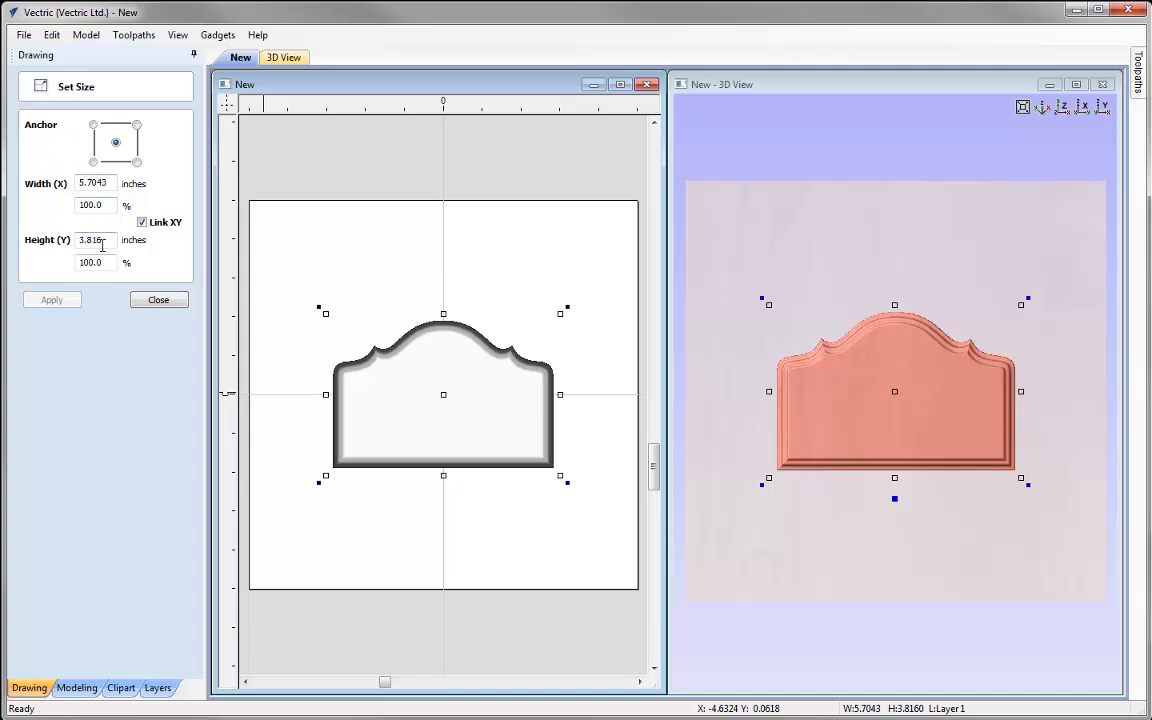
double_click(97, 183)
text(7.35)
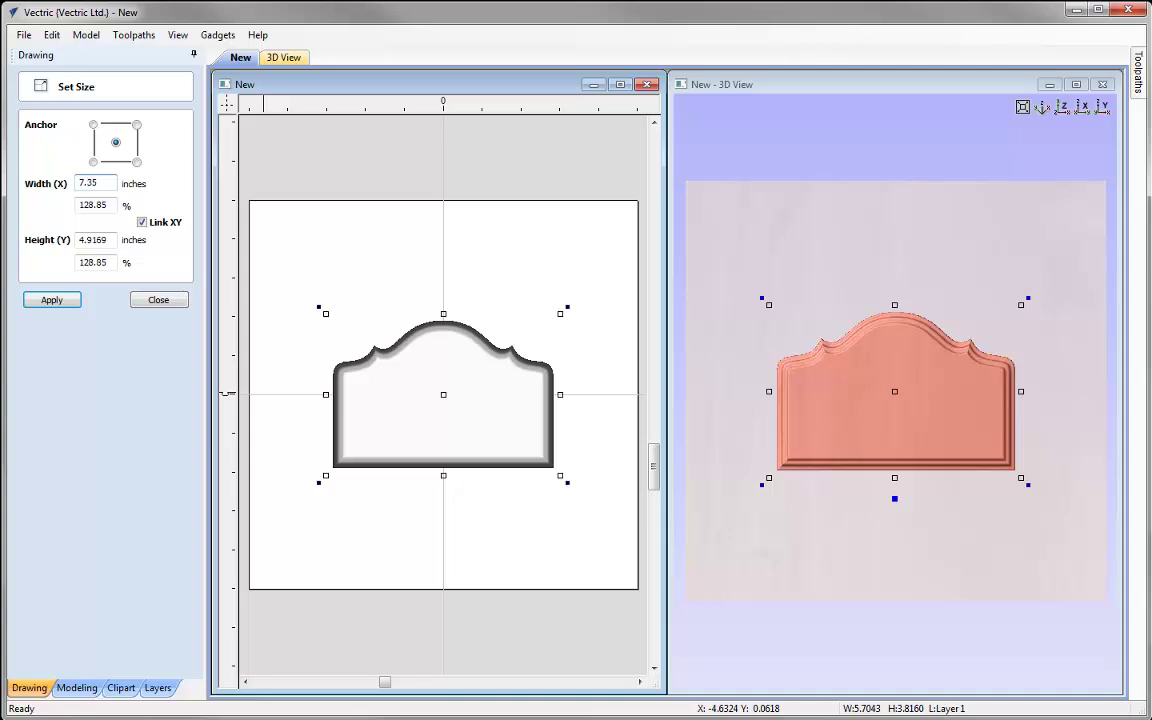
click(68, 300)
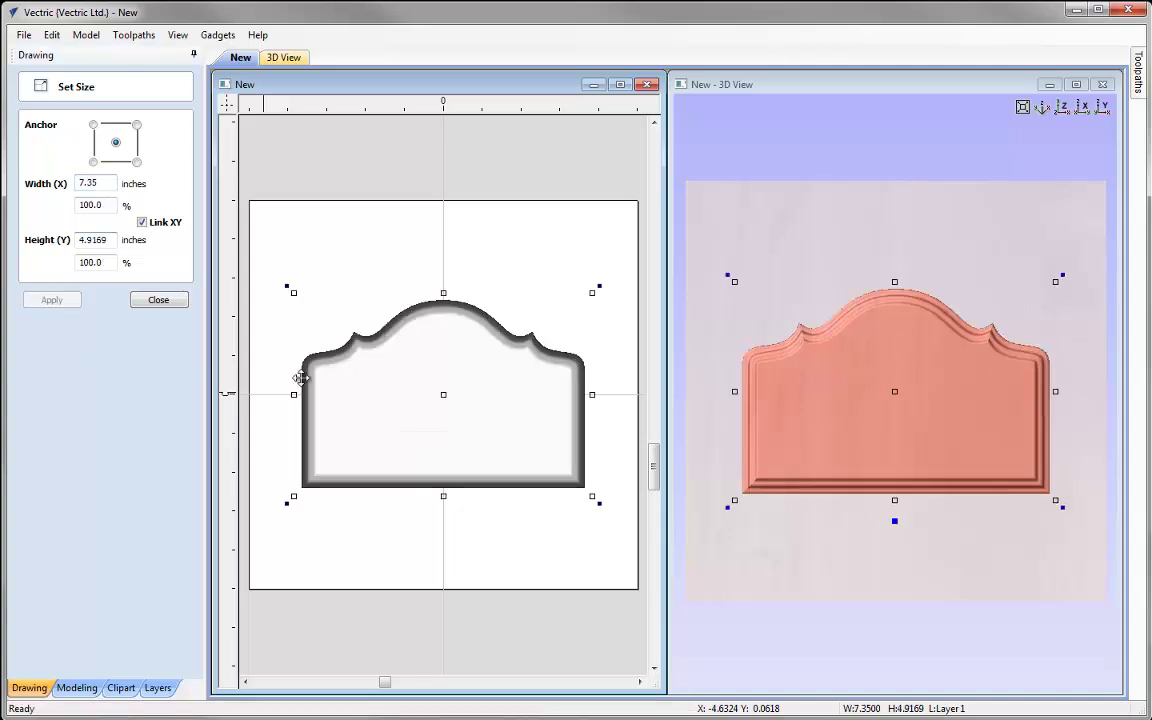
click(152, 299)
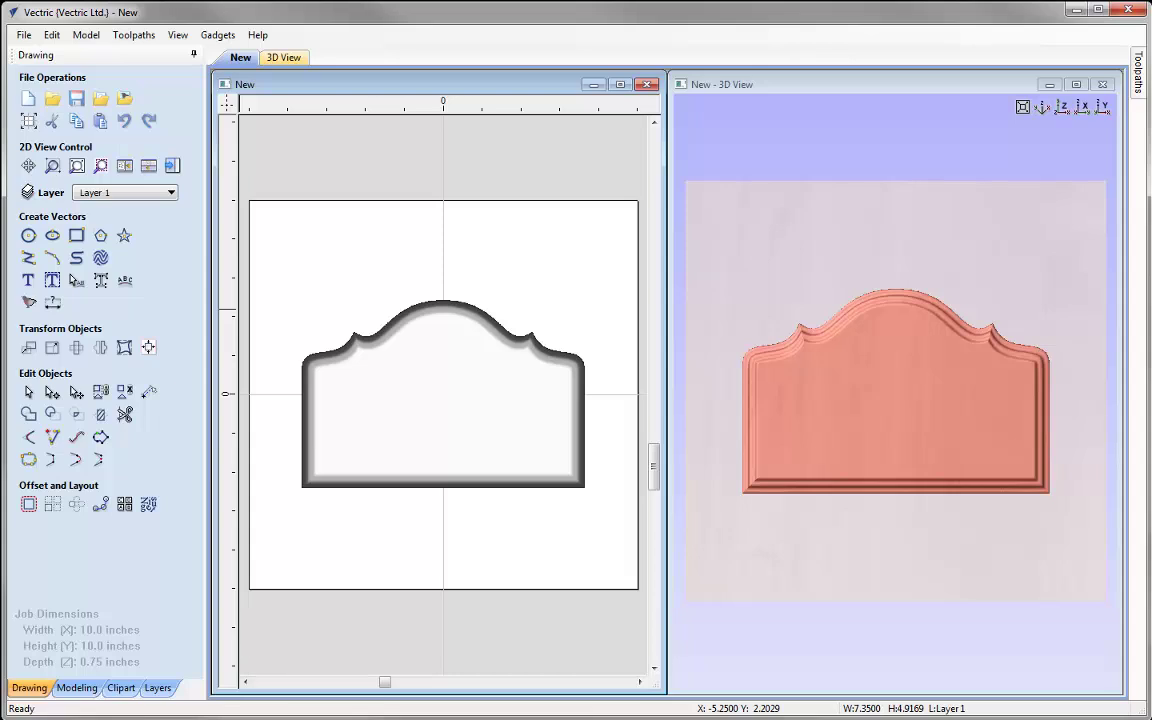
Browse the clipart library folders, including Animals, Decorative, Objects & People, Panels & Shields and Weaves, to examine the available models
click(123, 689)
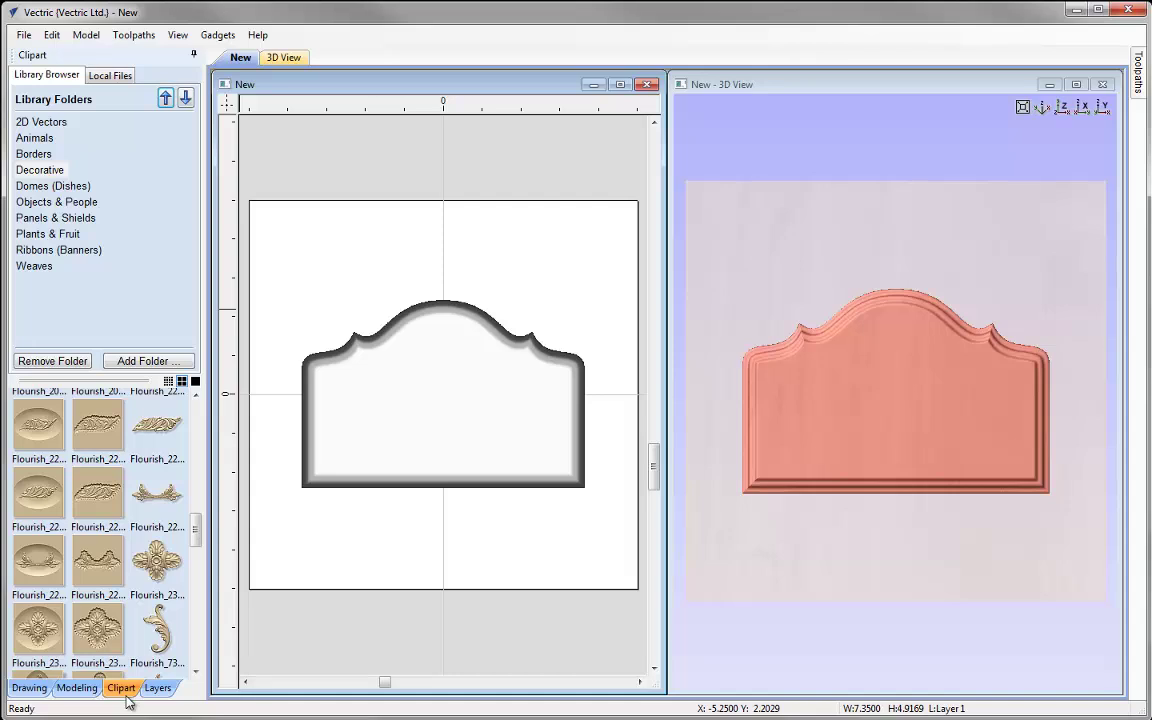
click(30, 138)
click(42, 170)
click(40, 202)
click(40, 218)
click(40, 234)
click(35, 266)
click(72, 201)
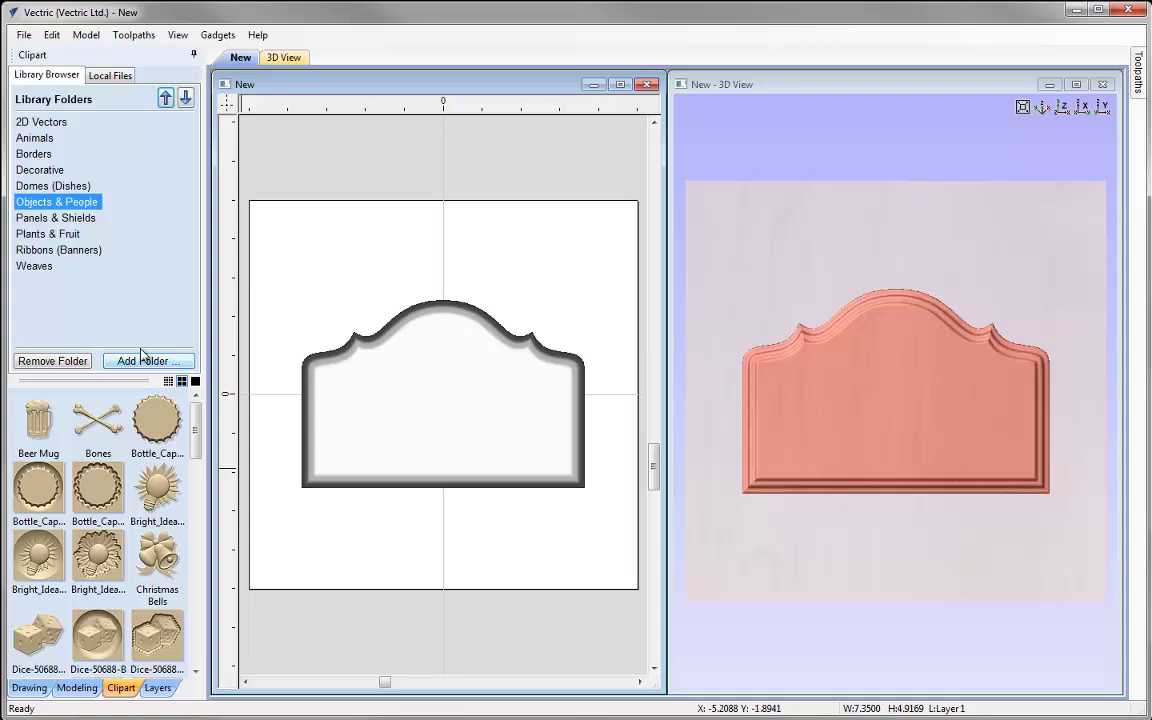
Add the lotus flourish without a background from the Plants & Fruit clipart folder to the model
click(40, 234)
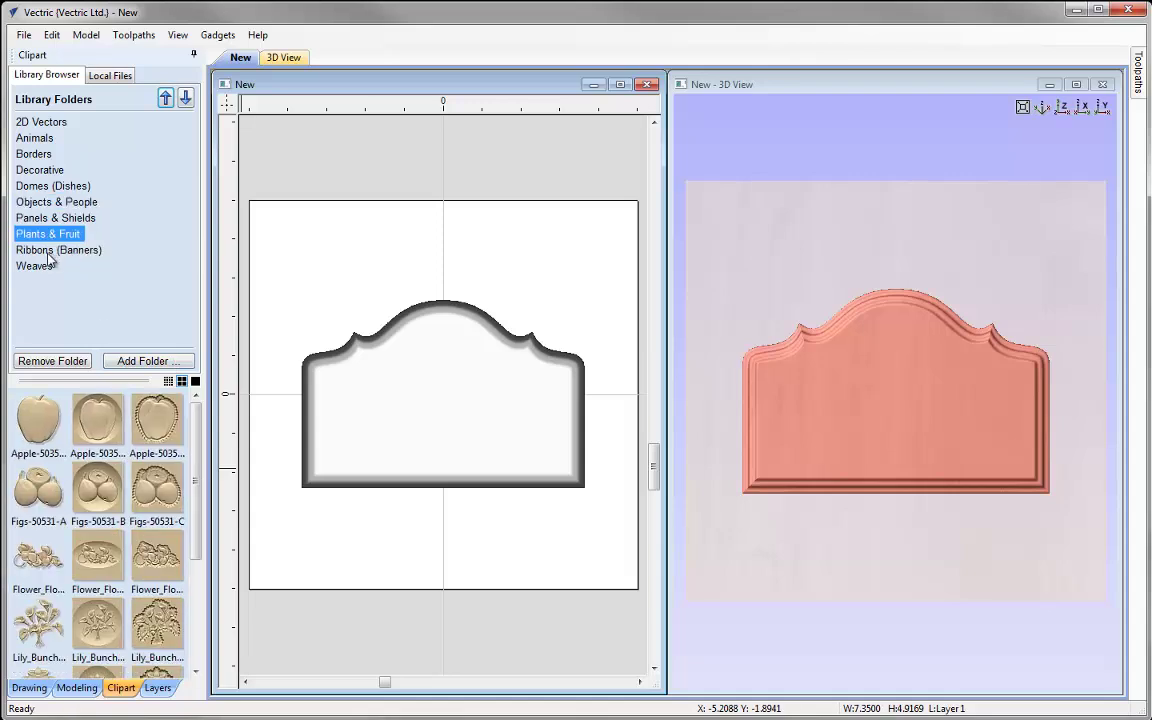
drag(198, 452, 197, 551)
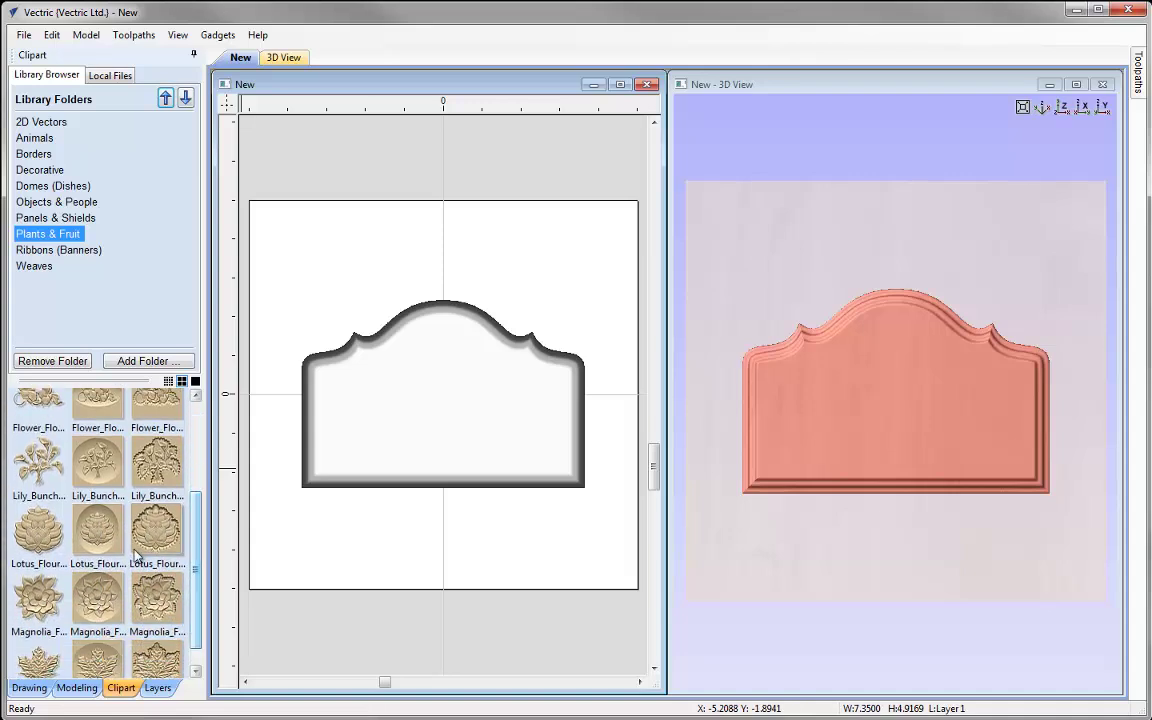
double_click(40, 538)
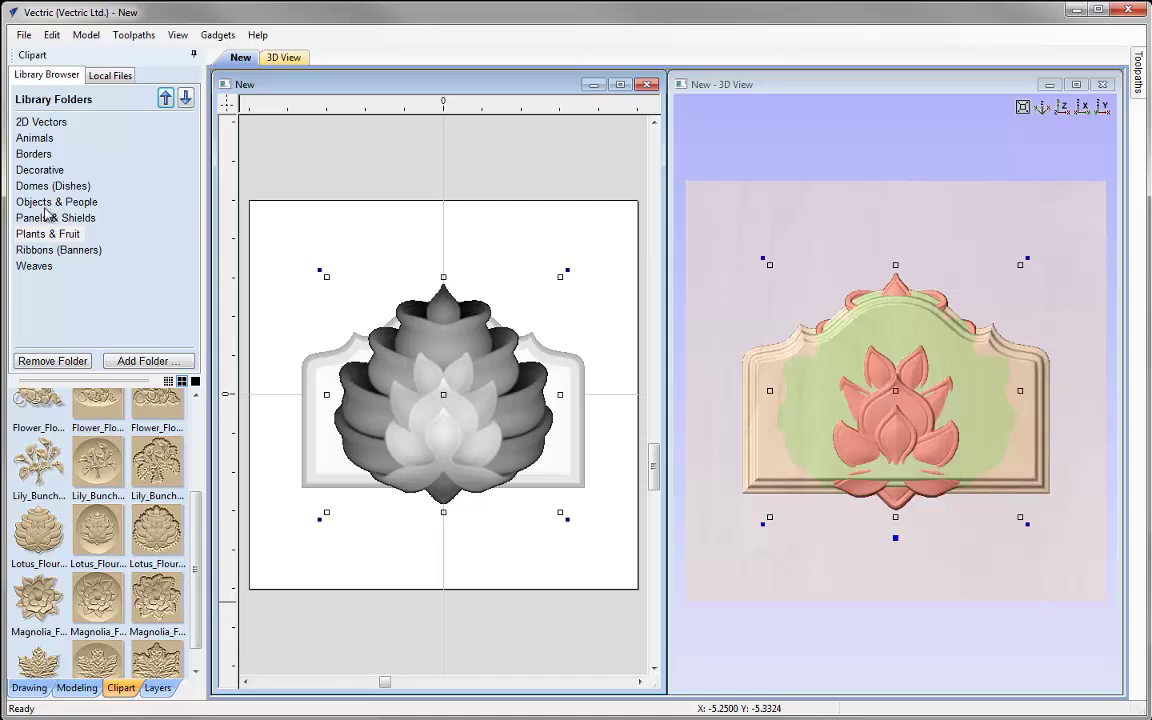
Add the Flourish_227-58212-A.v3m clipart from the Decorative folder over the lower part of the panel
click(35, 172)
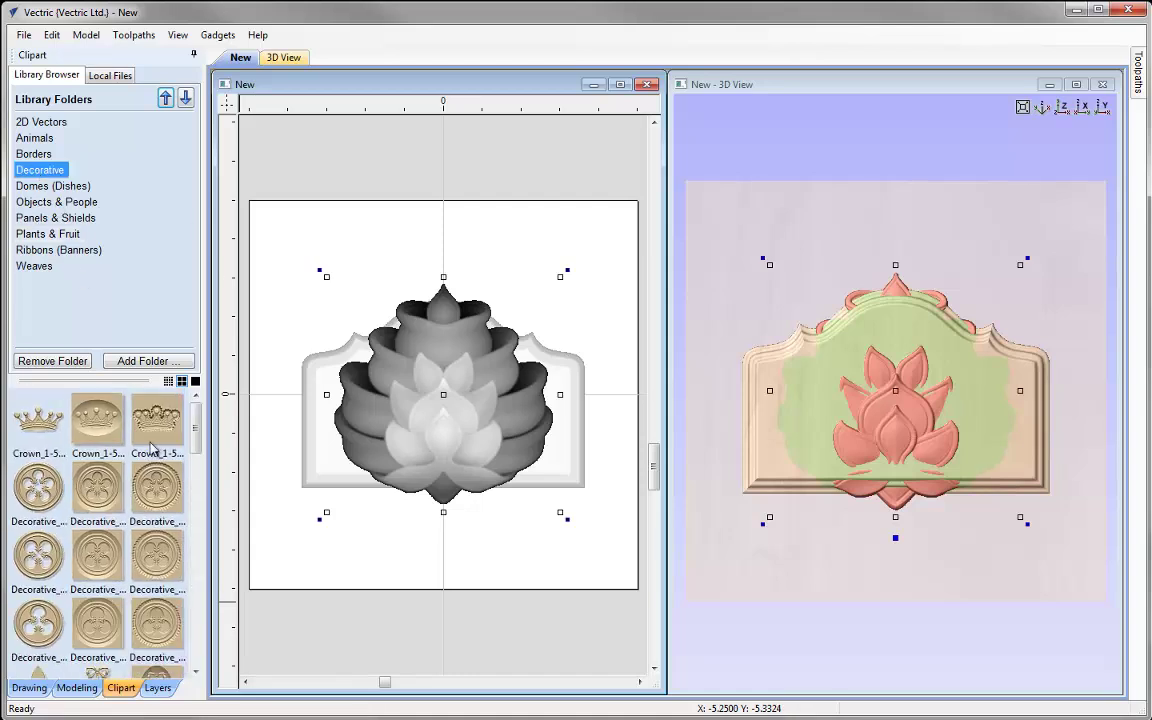
drag(198, 400, 196, 541)
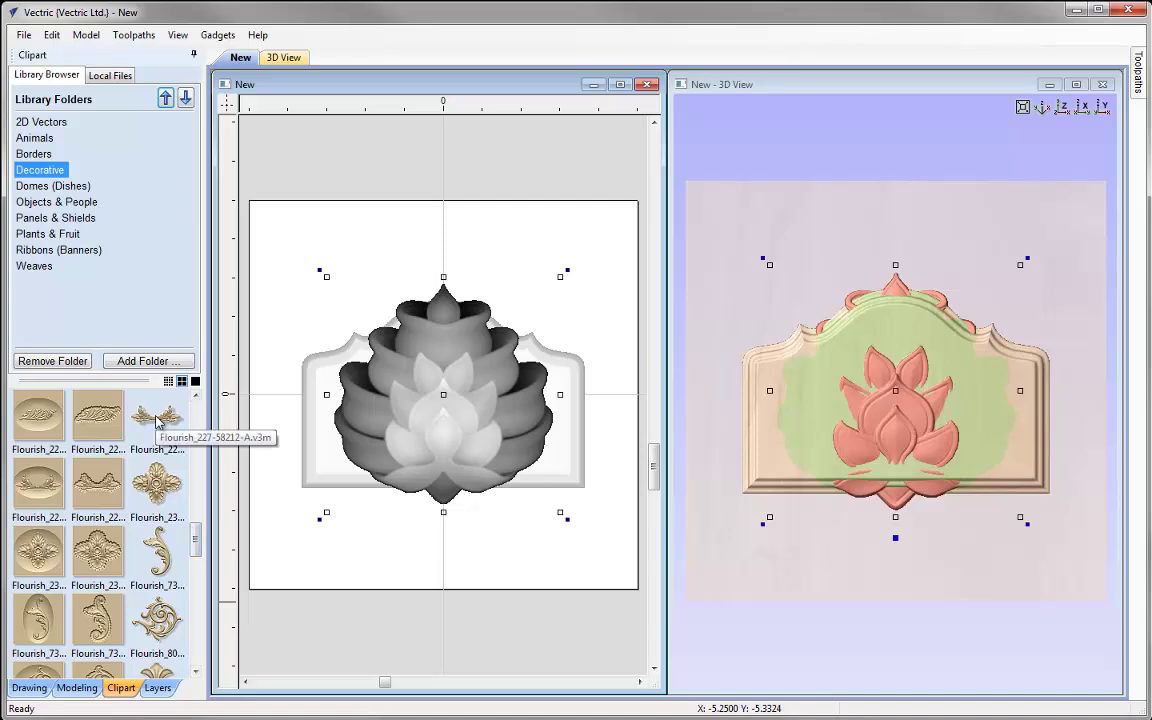
drag(155, 420, 372, 630)
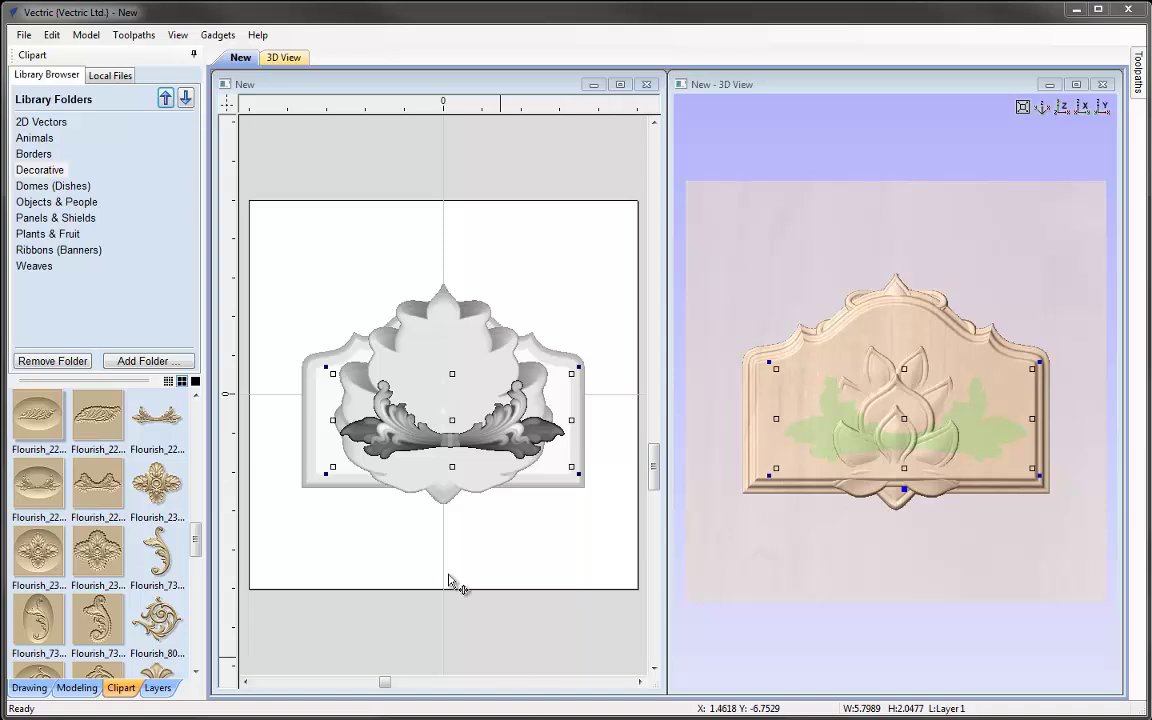
Resize the lotus to 4 inches wide with X and Y linked, and move it straight up over the panel's top edge
click(357, 377)
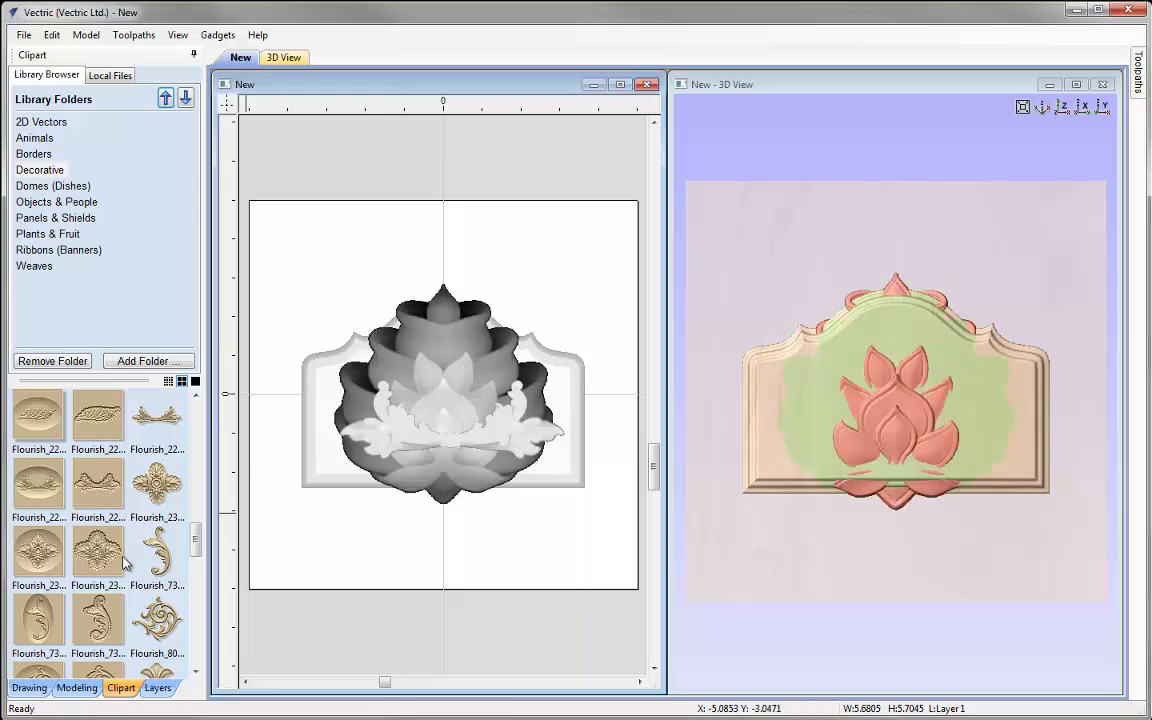
click(29, 688)
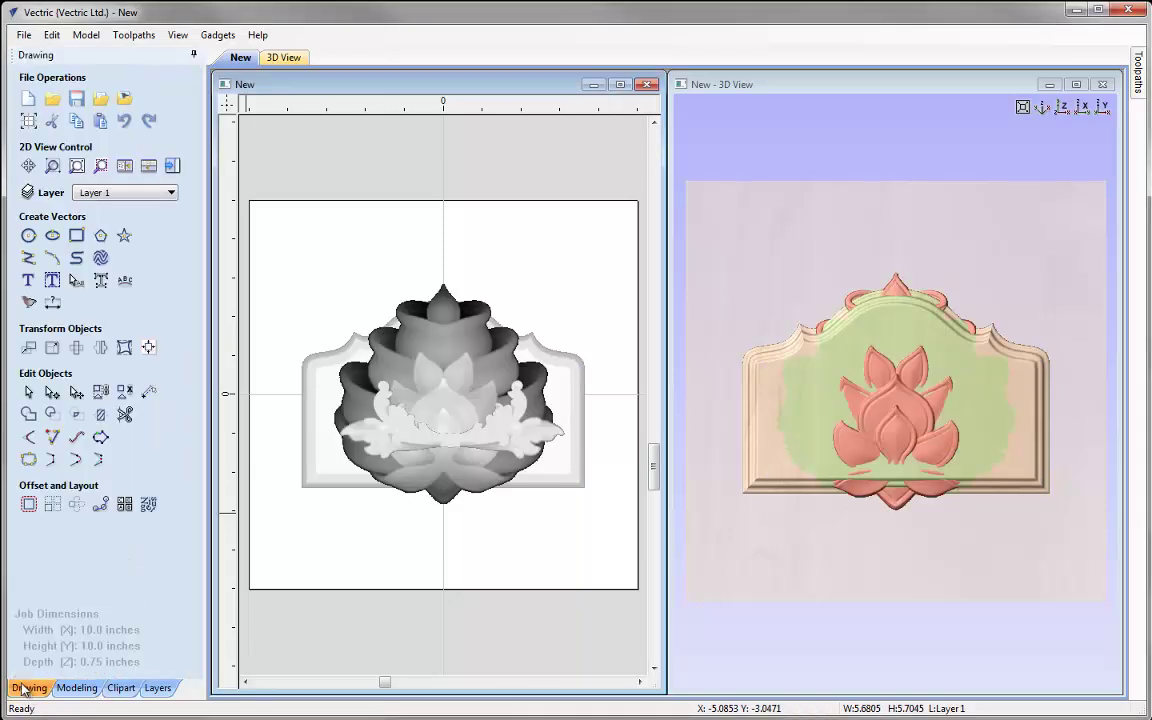
click(54, 348)
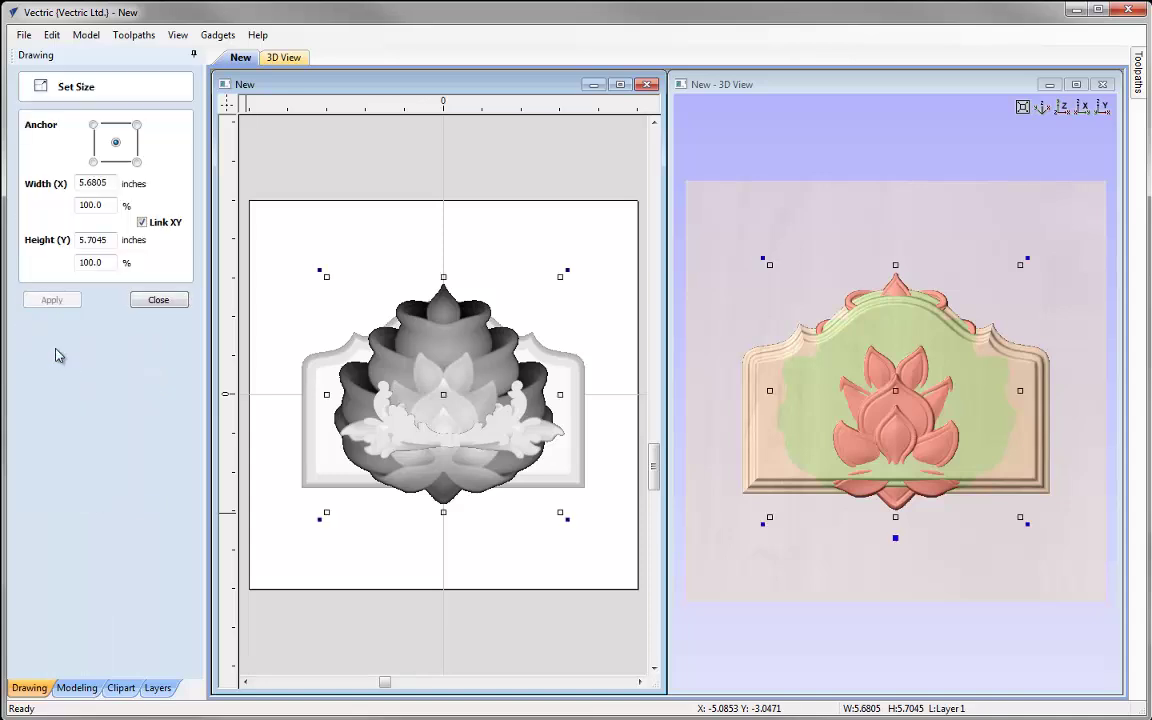
double_click(97, 182)
text(4)
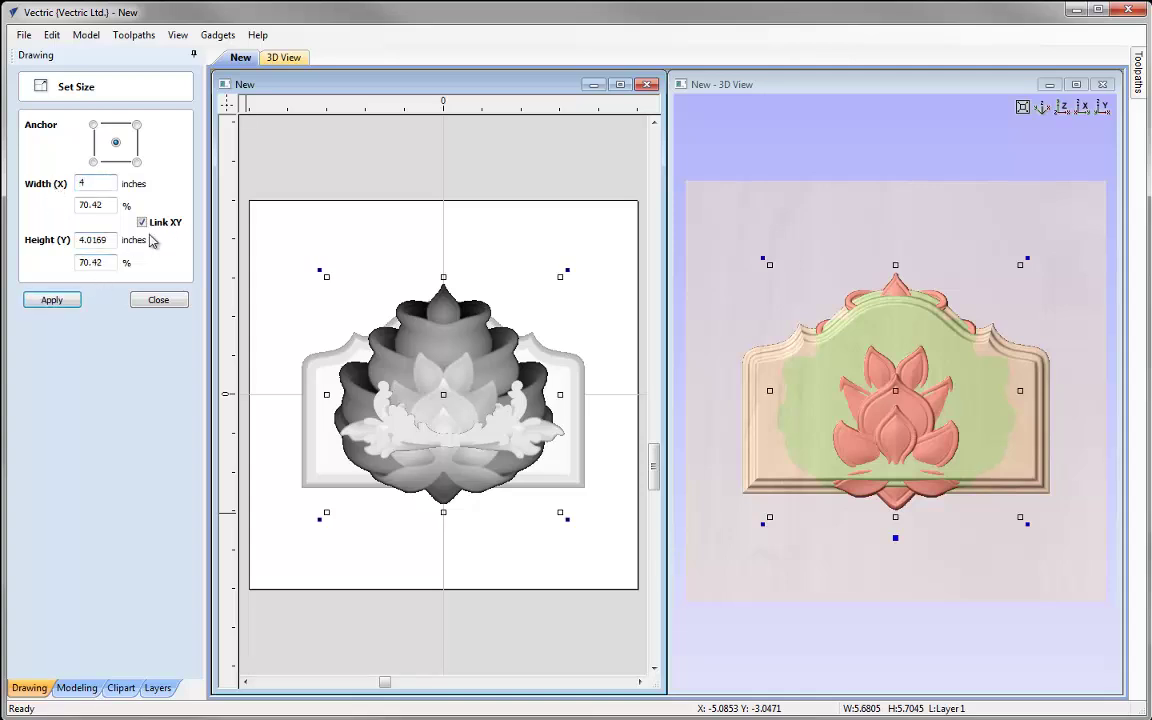
click(53, 301)
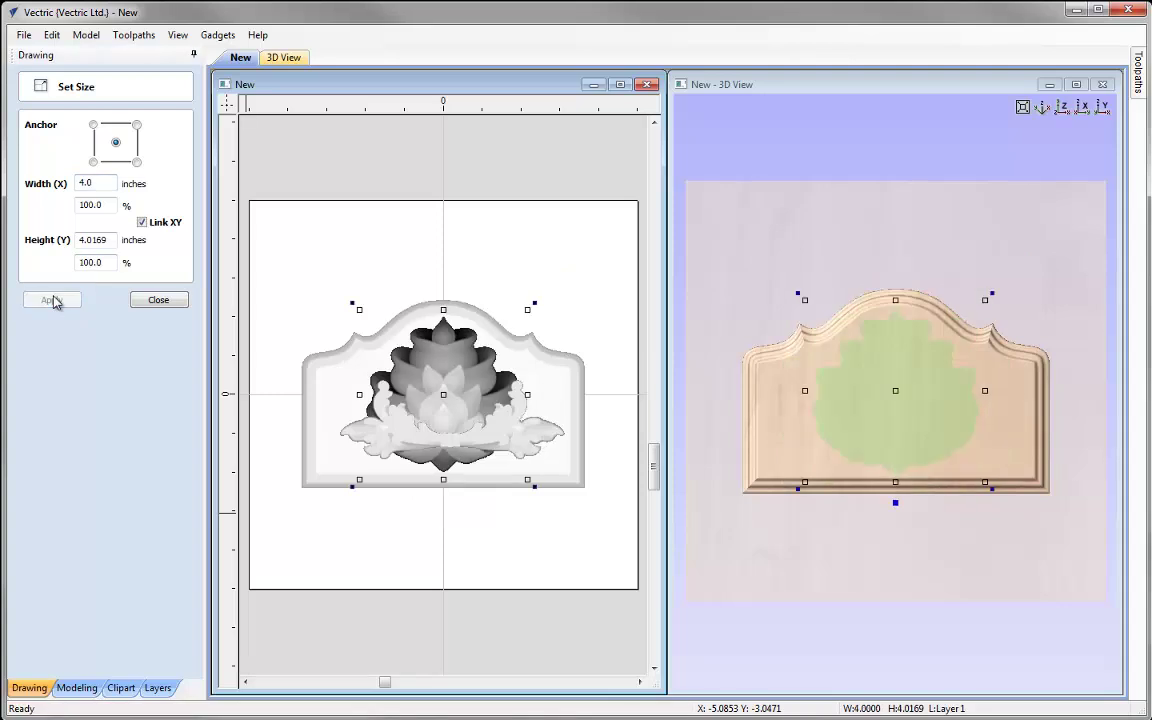
click(168, 301)
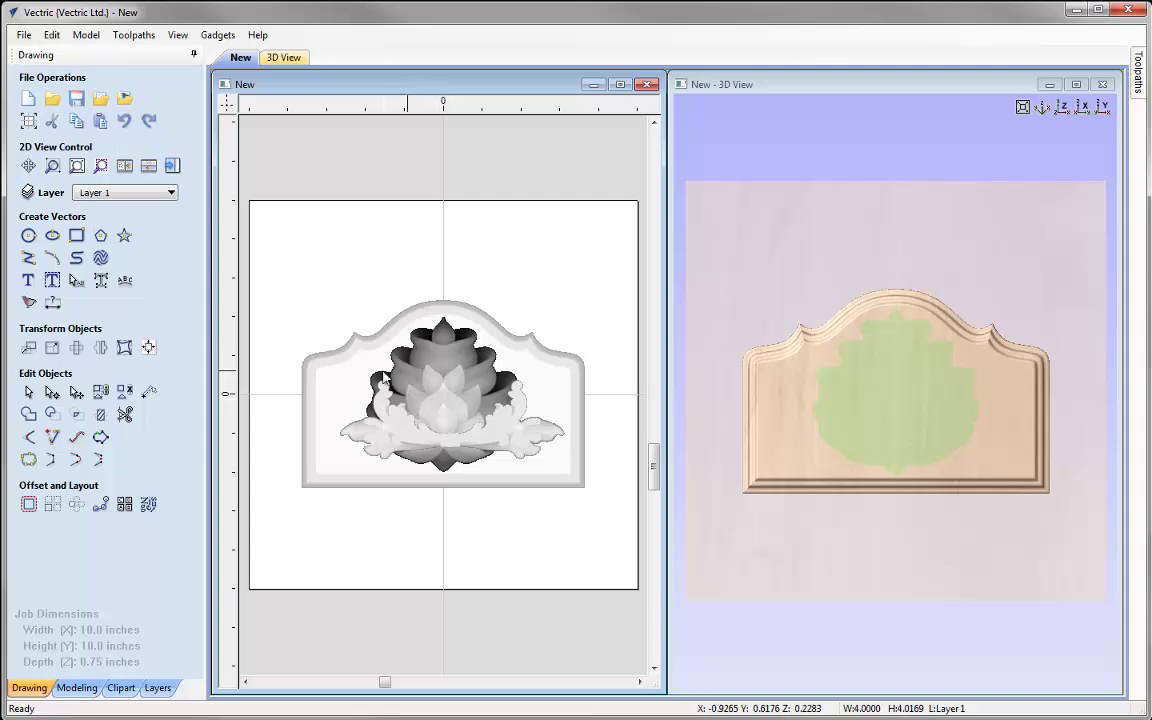
click(446, 403)
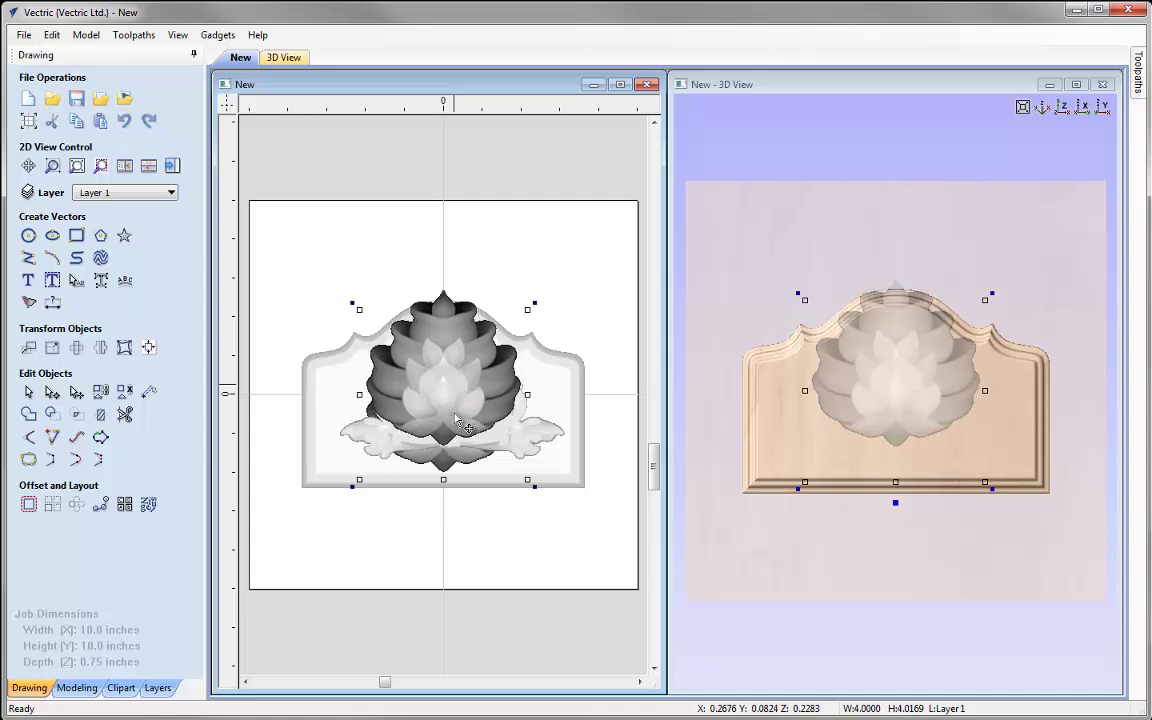
drag(457, 420, 459, 317)
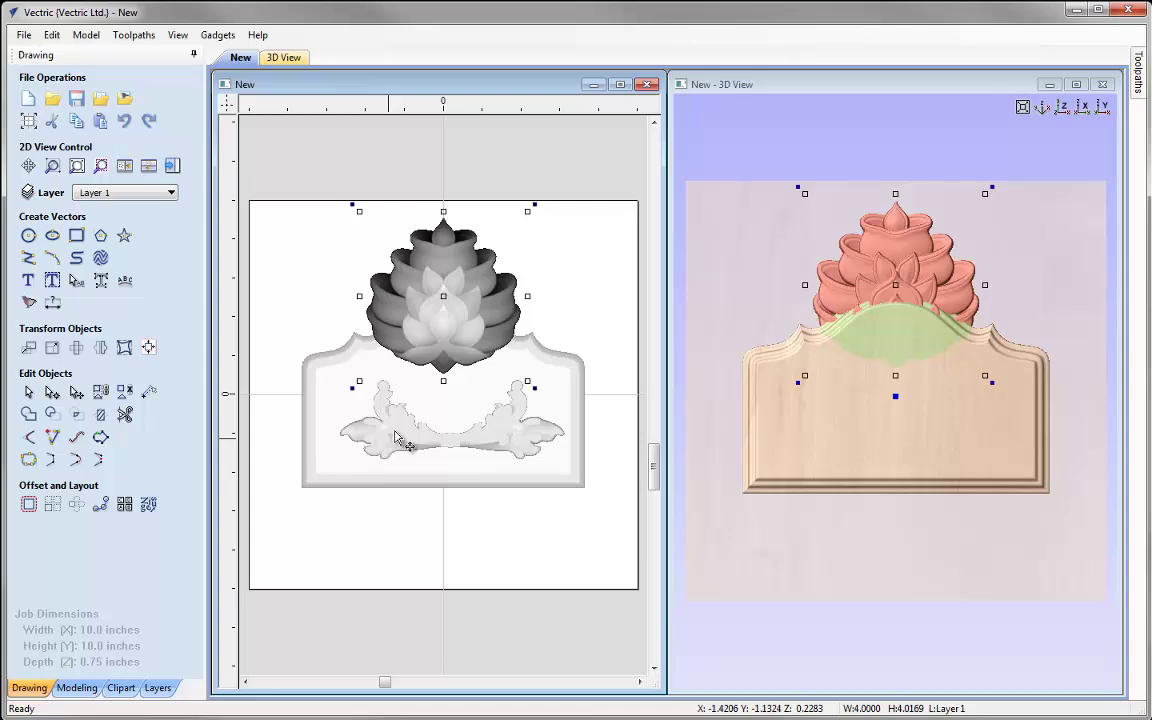
Centre the leafy flourish on the material both horizontally and vertically
click(355, 393)
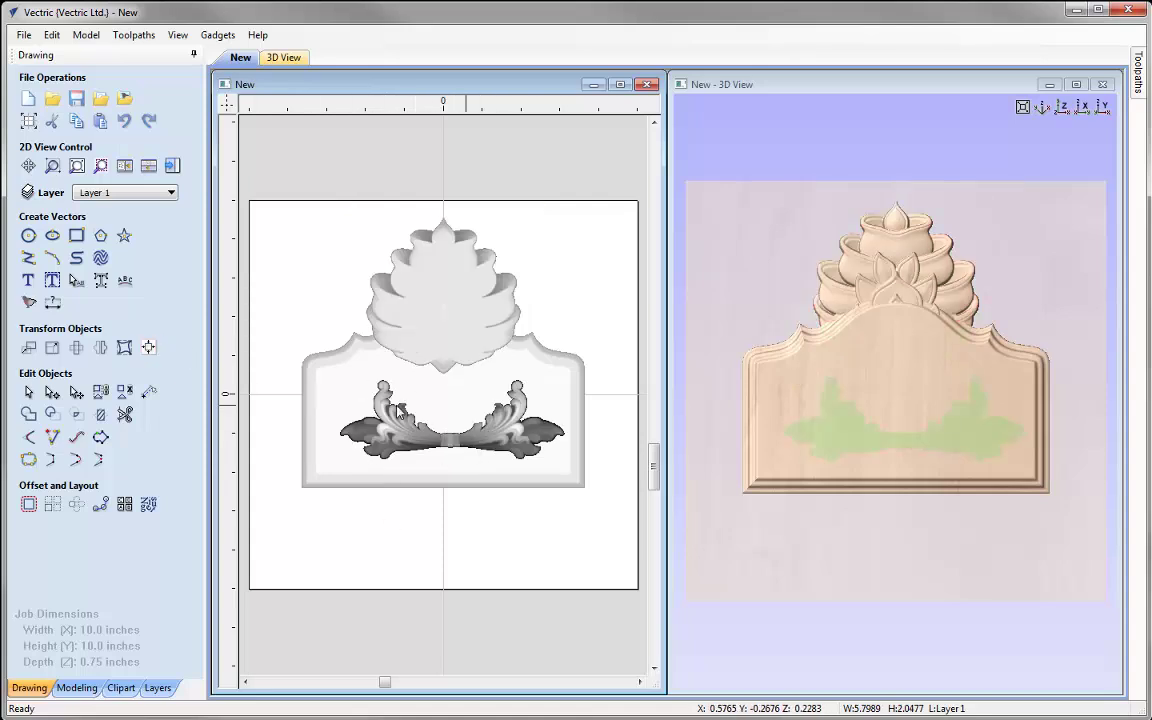
click(148, 348)
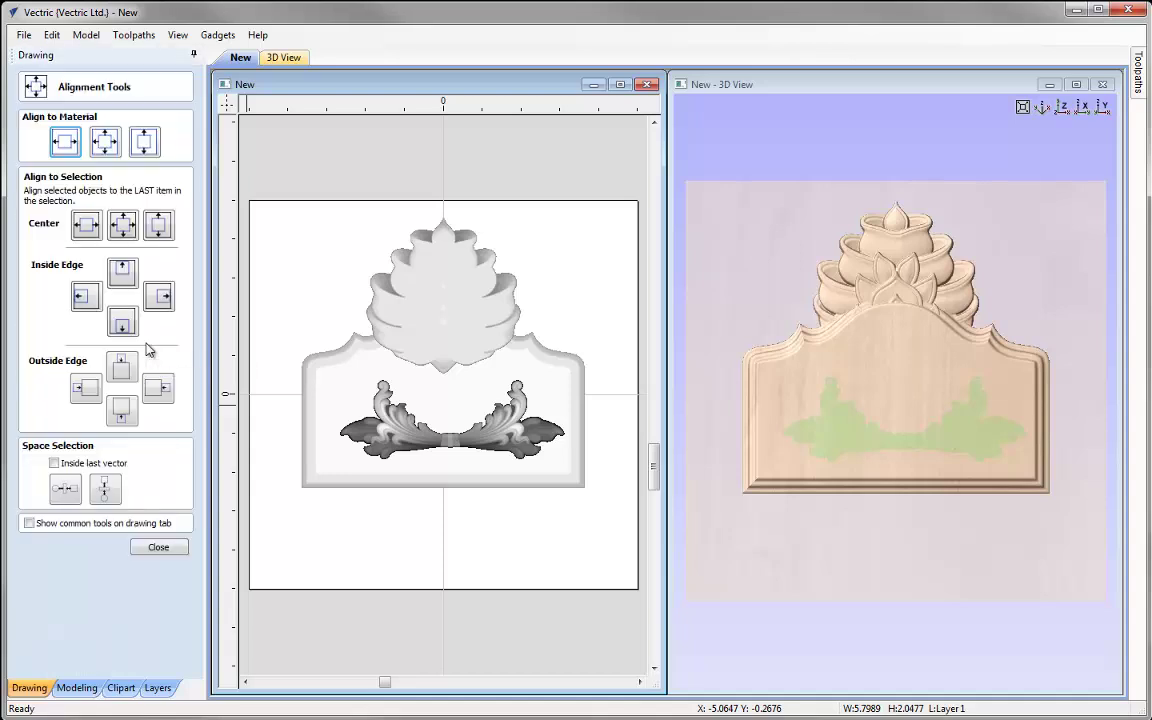
click(105, 143)
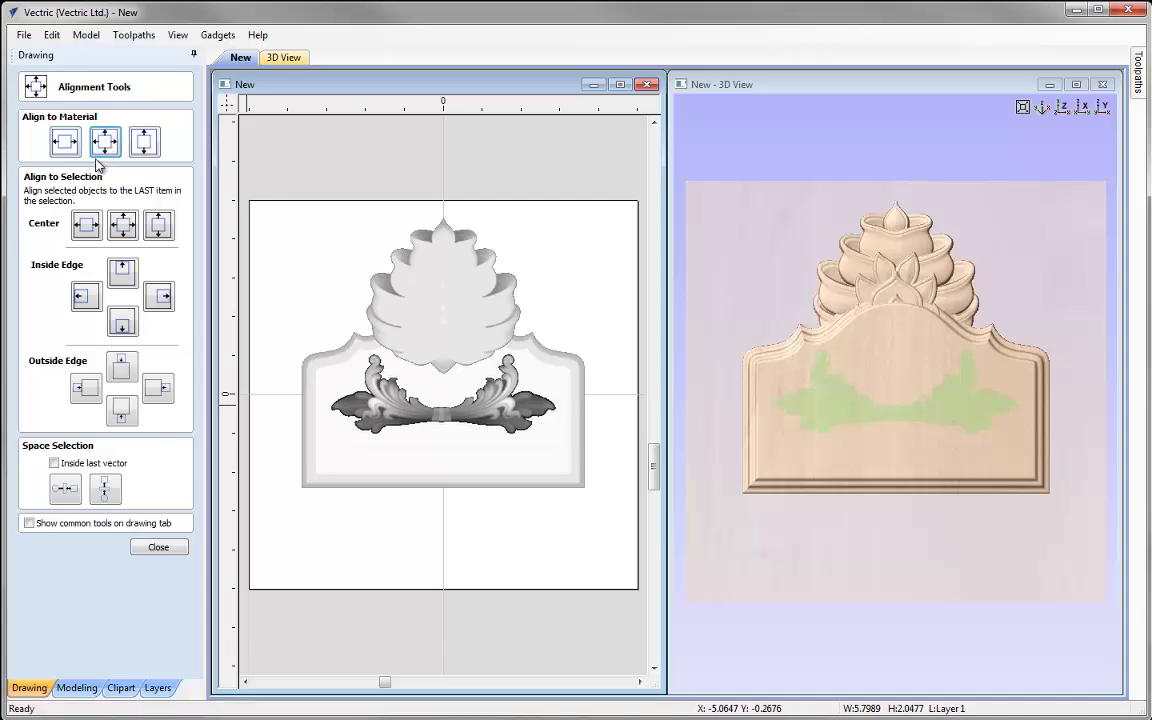
Move the leafy flourish straight up to the panel's upper edge and resize it to 9 inches wide with X and Y linked
click(158, 546)
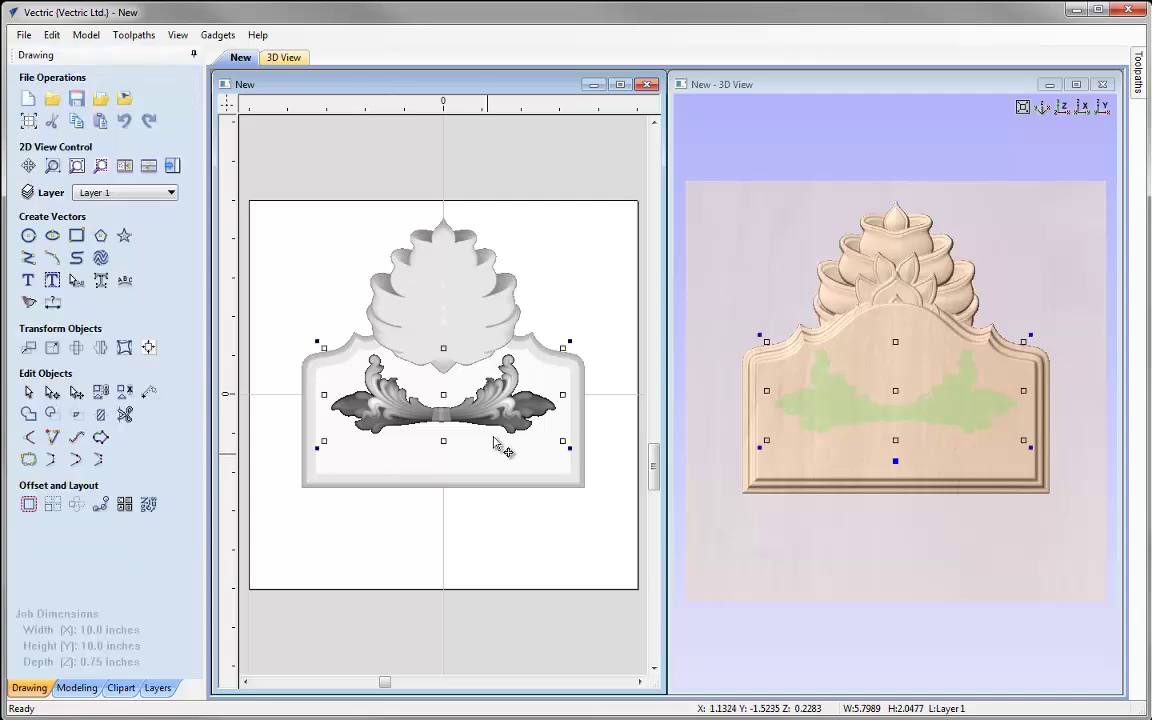
drag(436, 366, 460, 342)
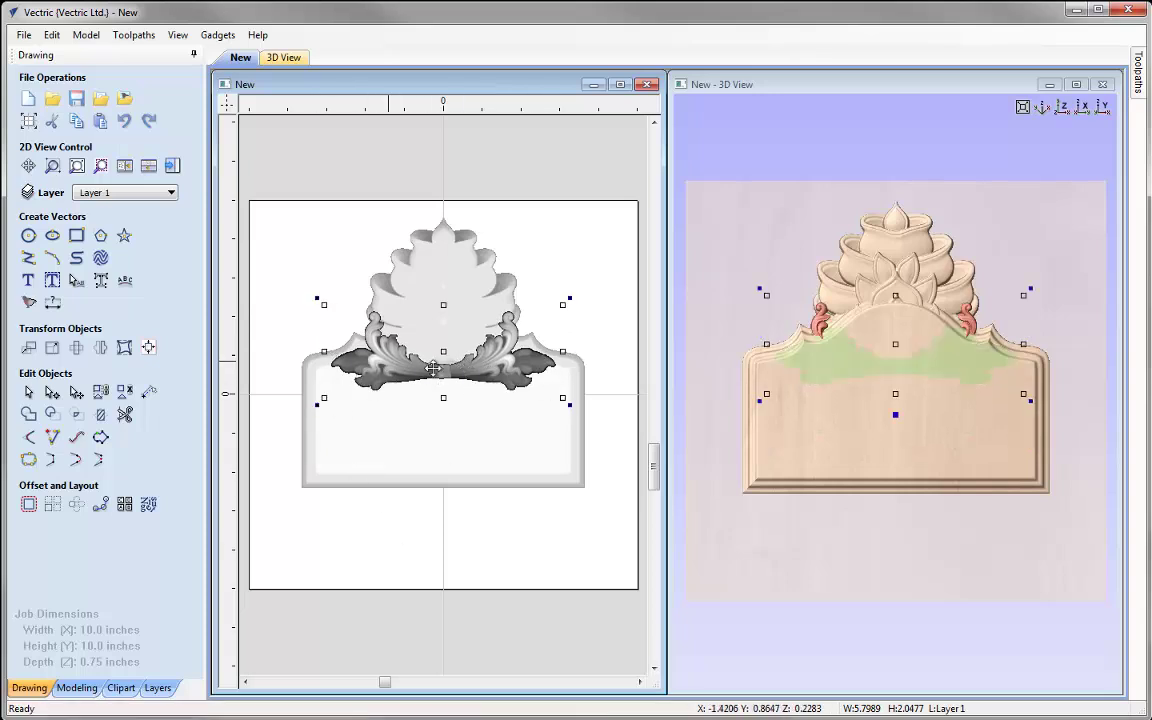
click(52, 347)
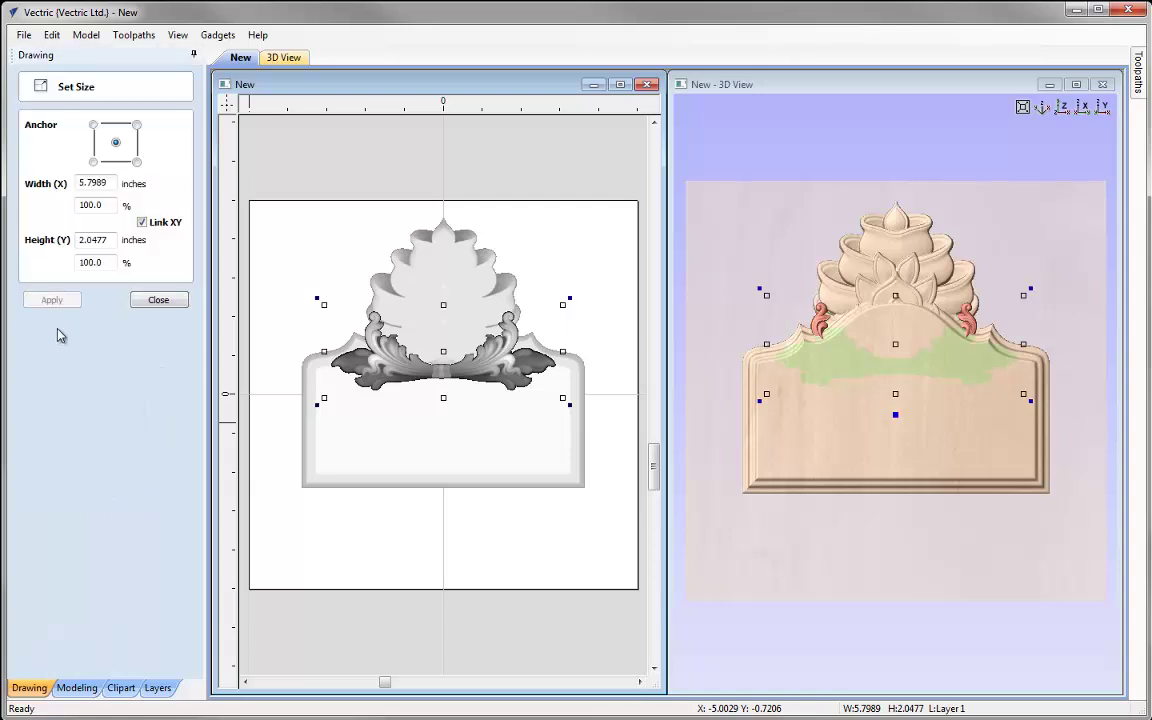
drag(110, 183, 41, 167)
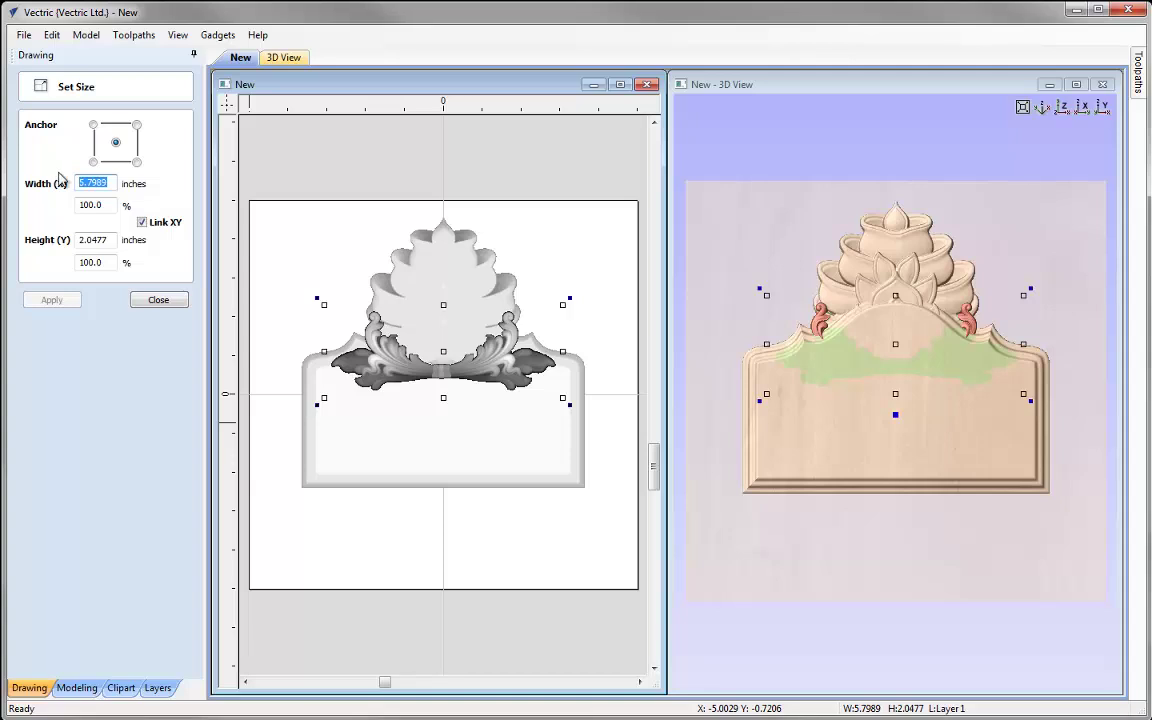
text(9)
click(64, 301)
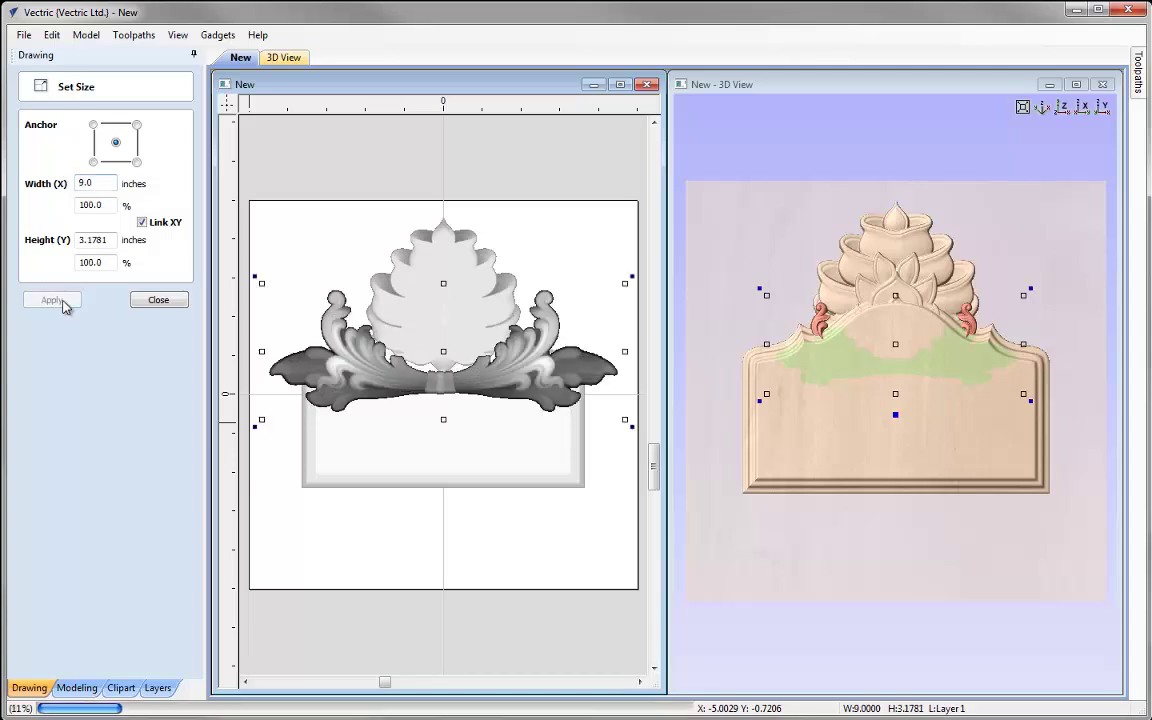
click(160, 301)
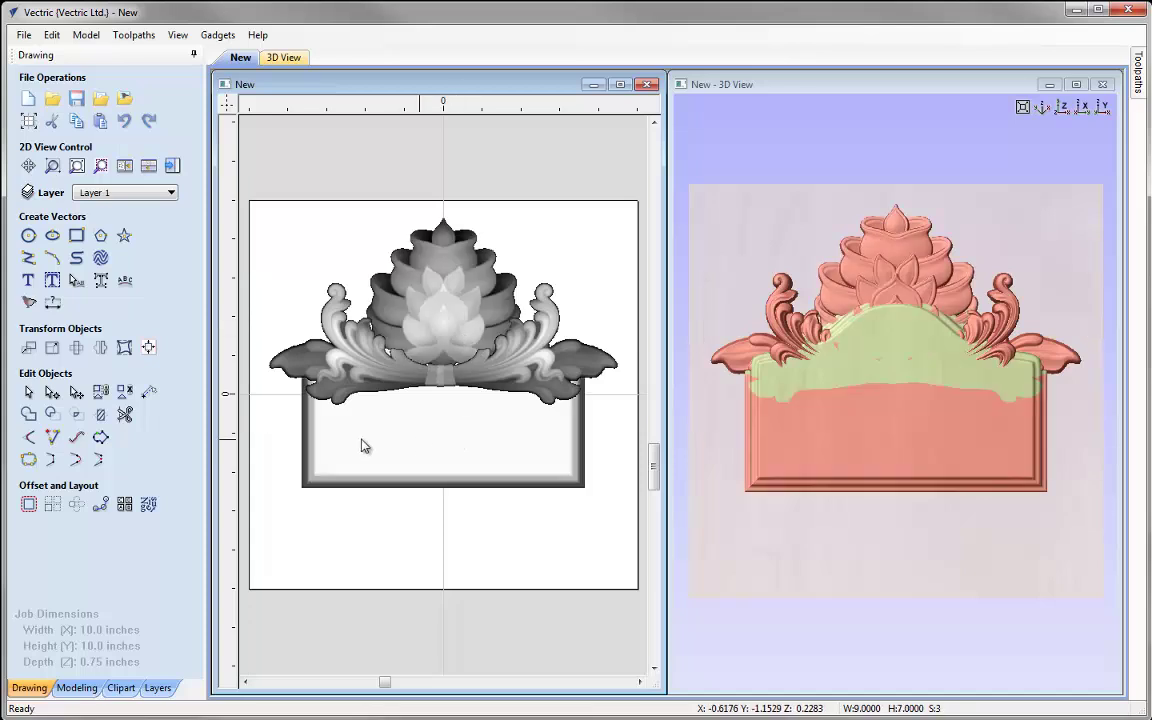
Centre the panel, lotus and leafy flourish together on the material both horizontally and vertically
click(148, 348)
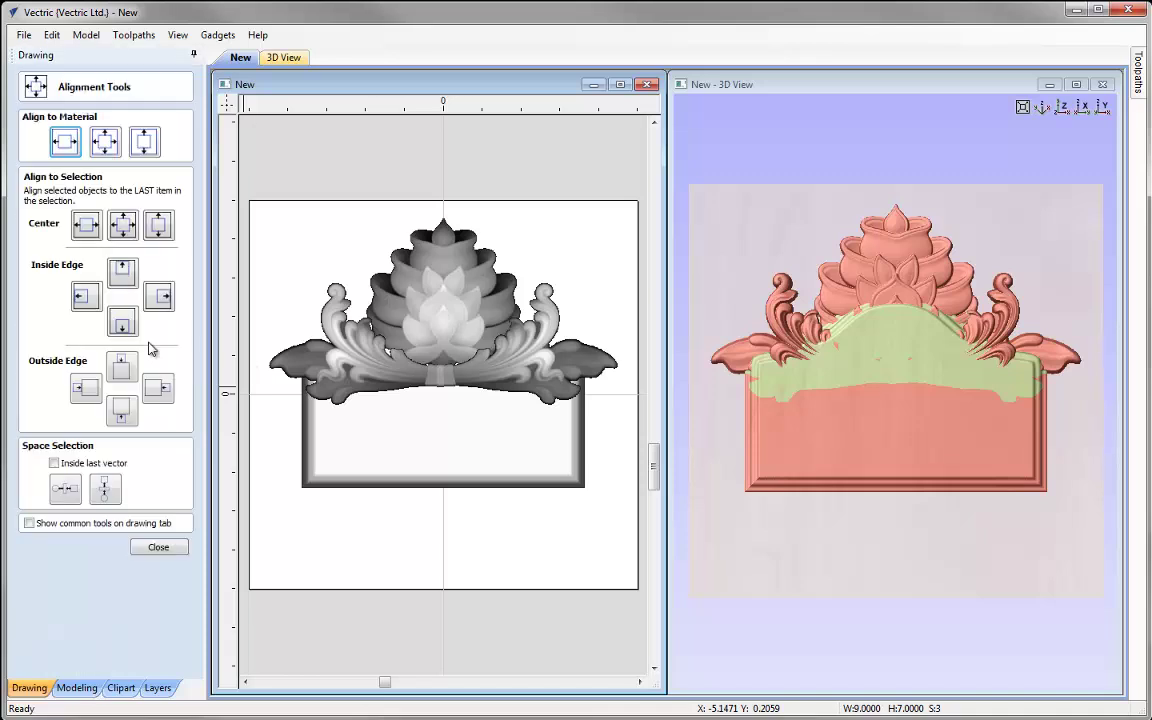
click(111, 142)
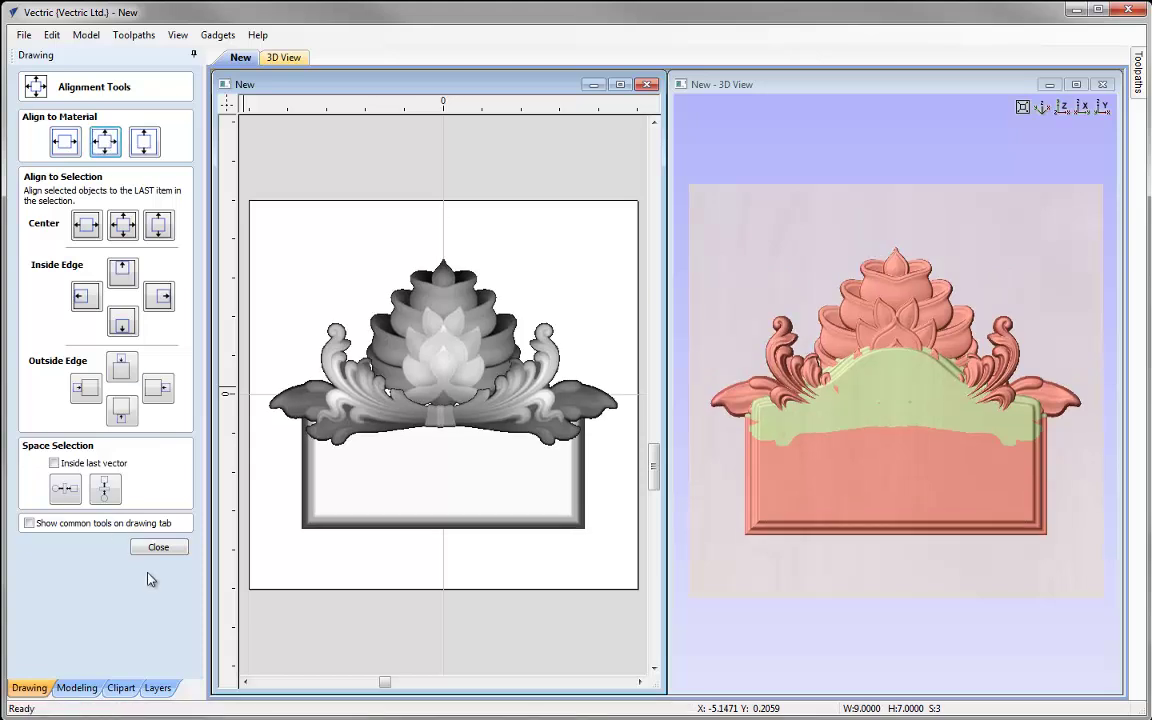
click(158, 547)
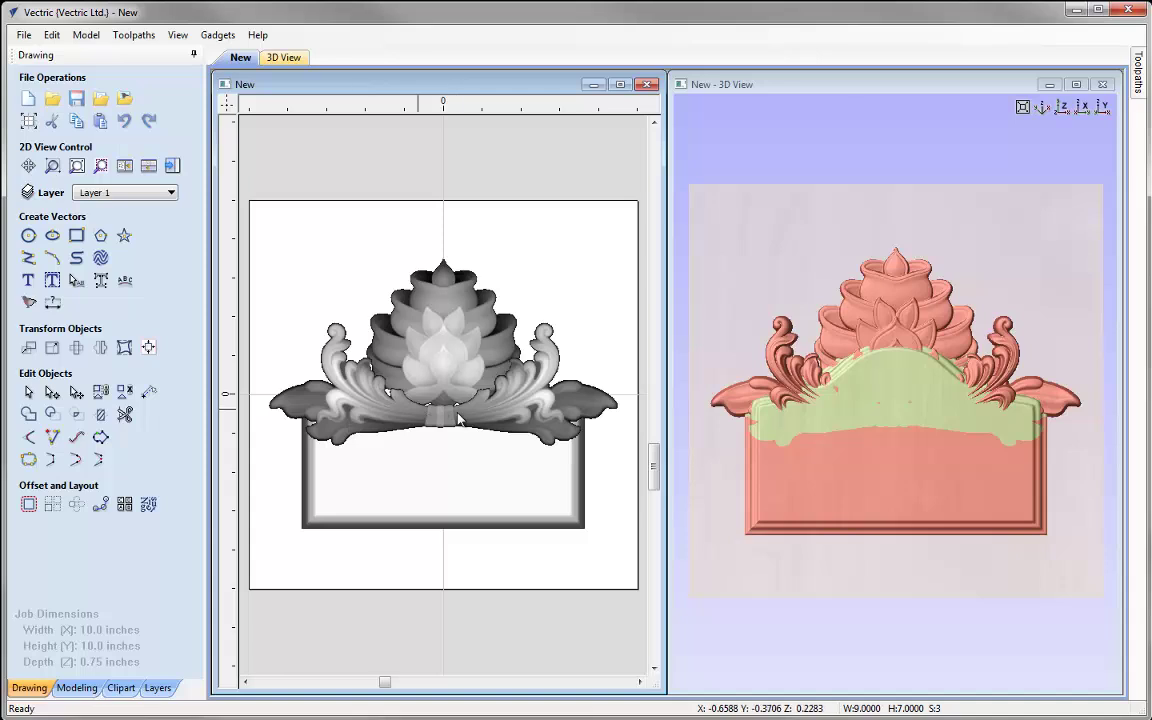
Select only the leafy flourish and nudge it slightly right and slightly up
click(559, 295)
click(488, 418)
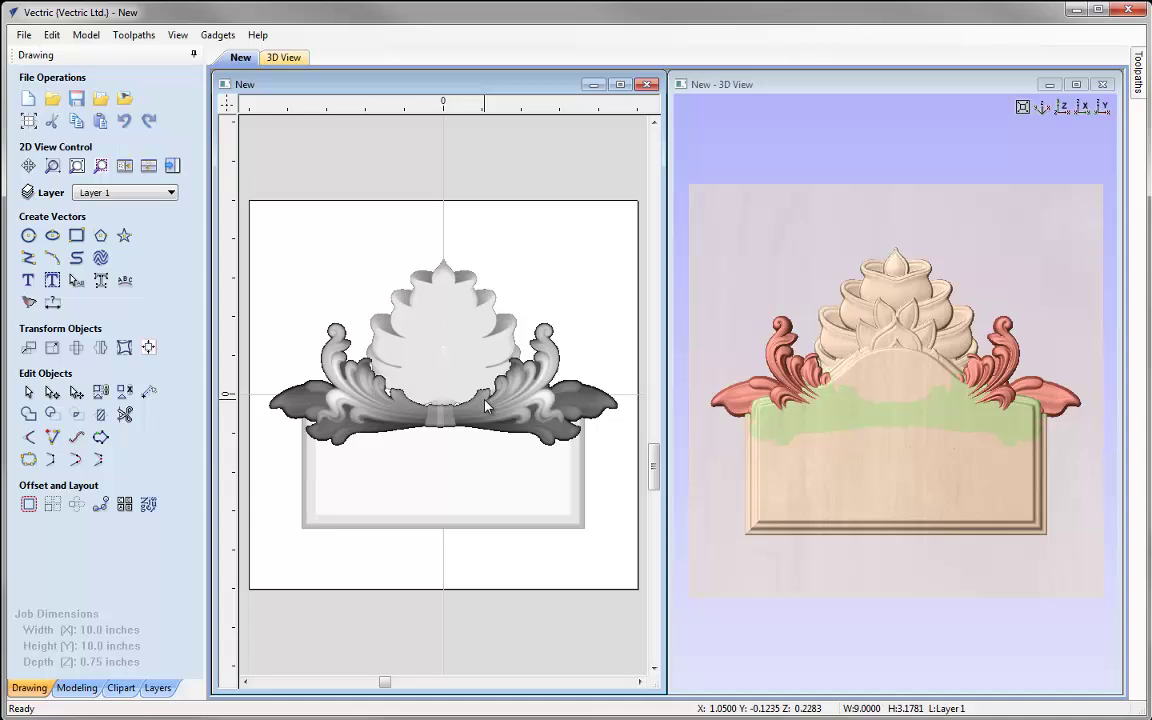
key(Right)
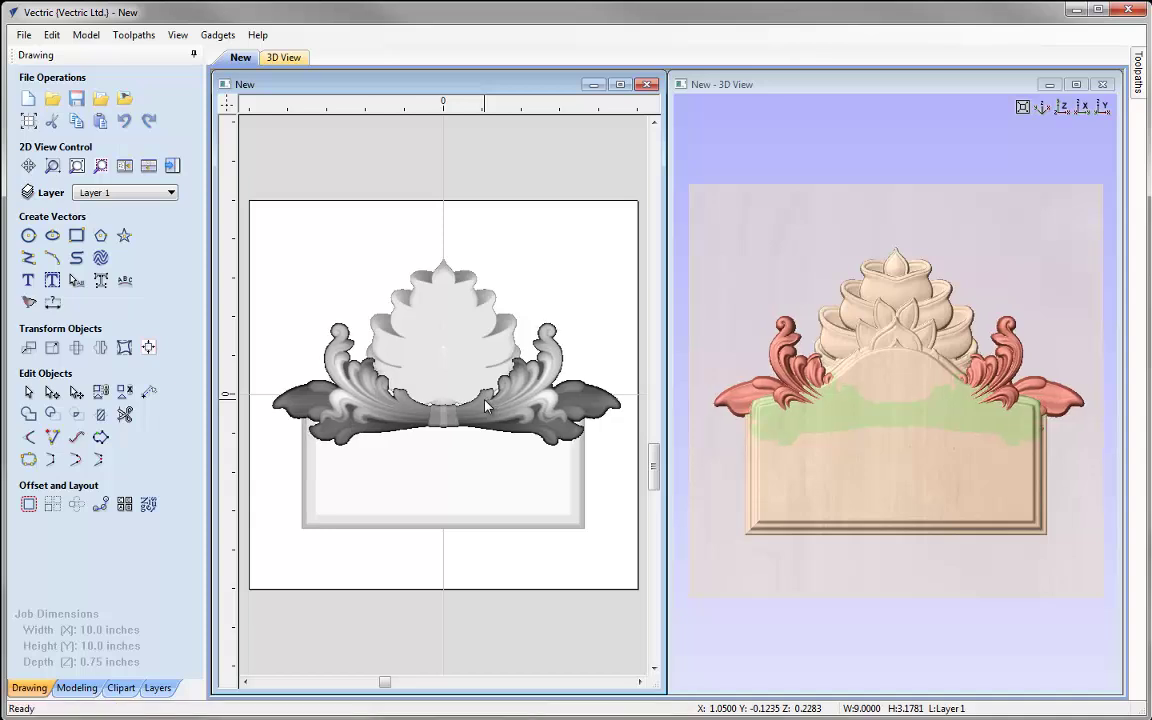
key(Up)
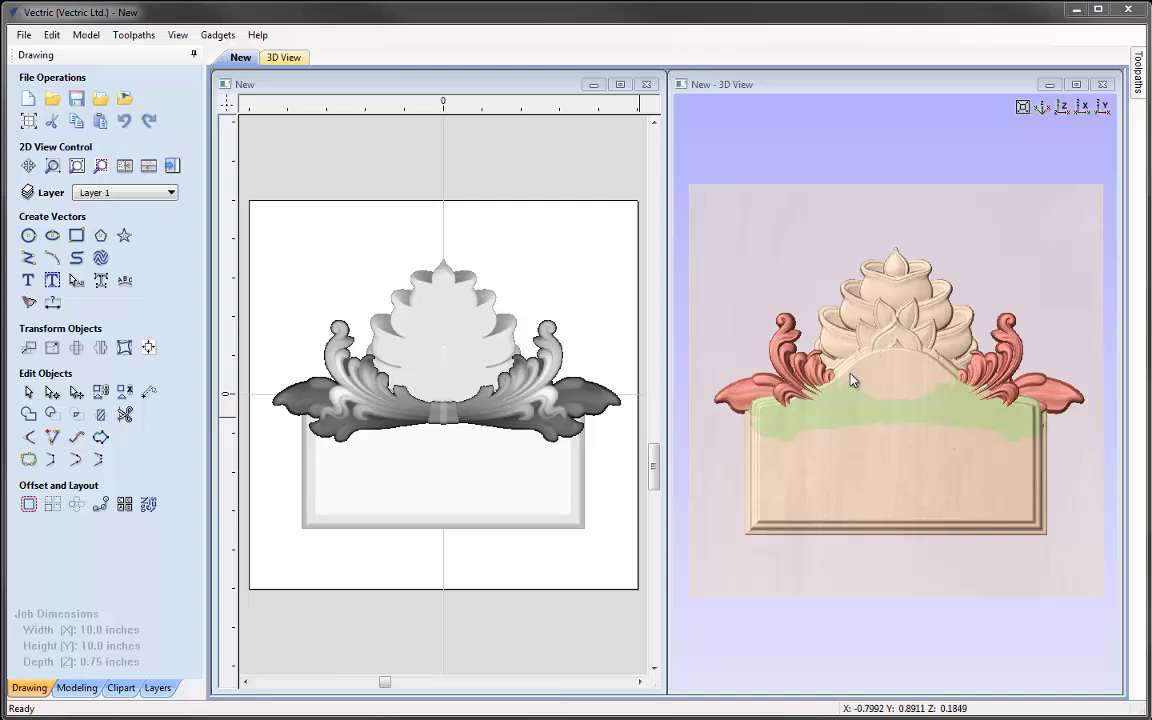
Maximize the 3D view and lower the panel's shape height to 0.2 inches and further to 0.15 inches
click(1075, 85)
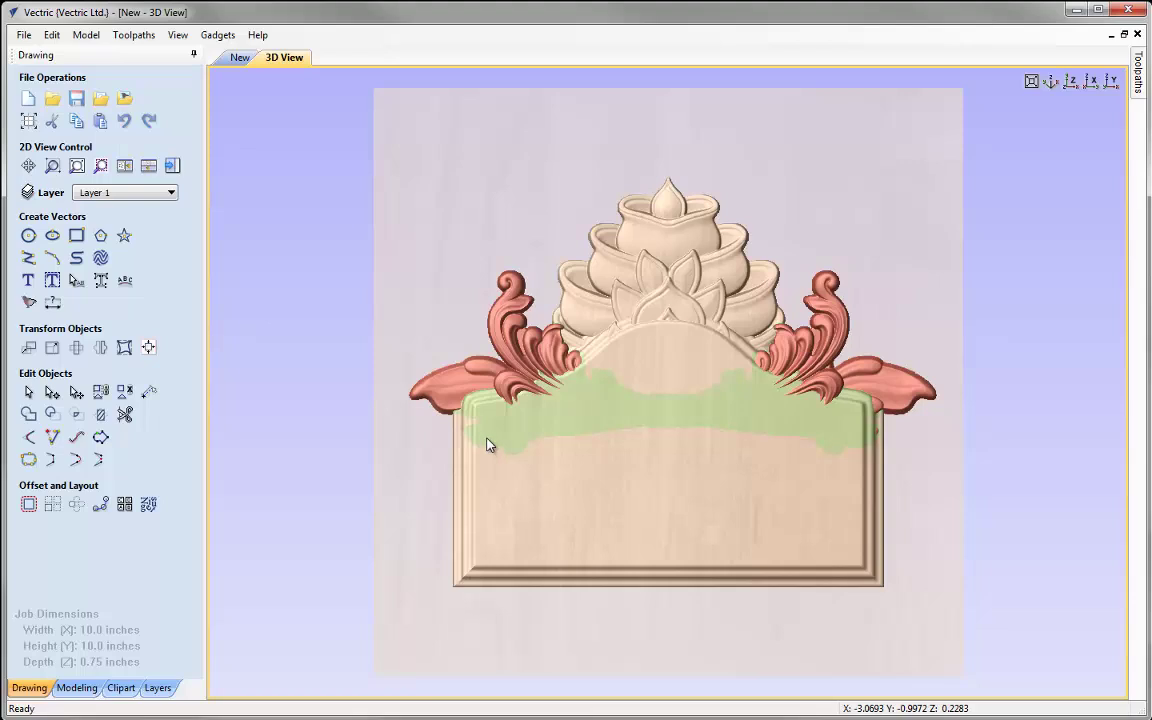
click(538, 515)
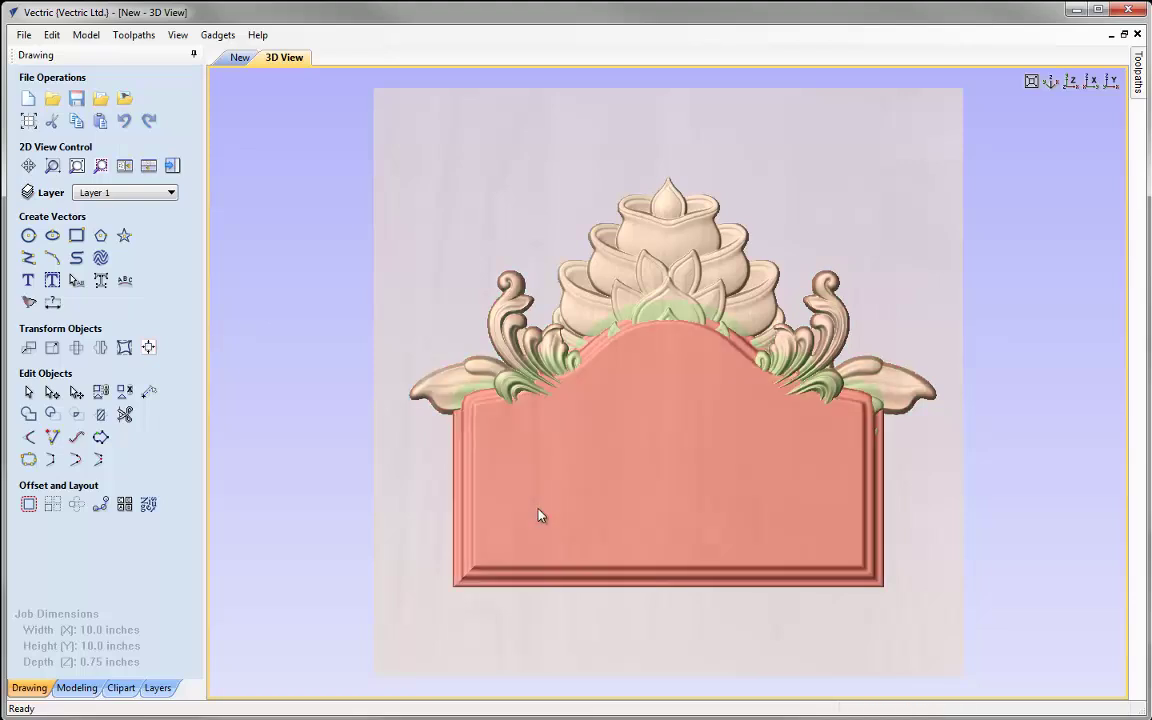
click(538, 515)
double_click(671, 615)
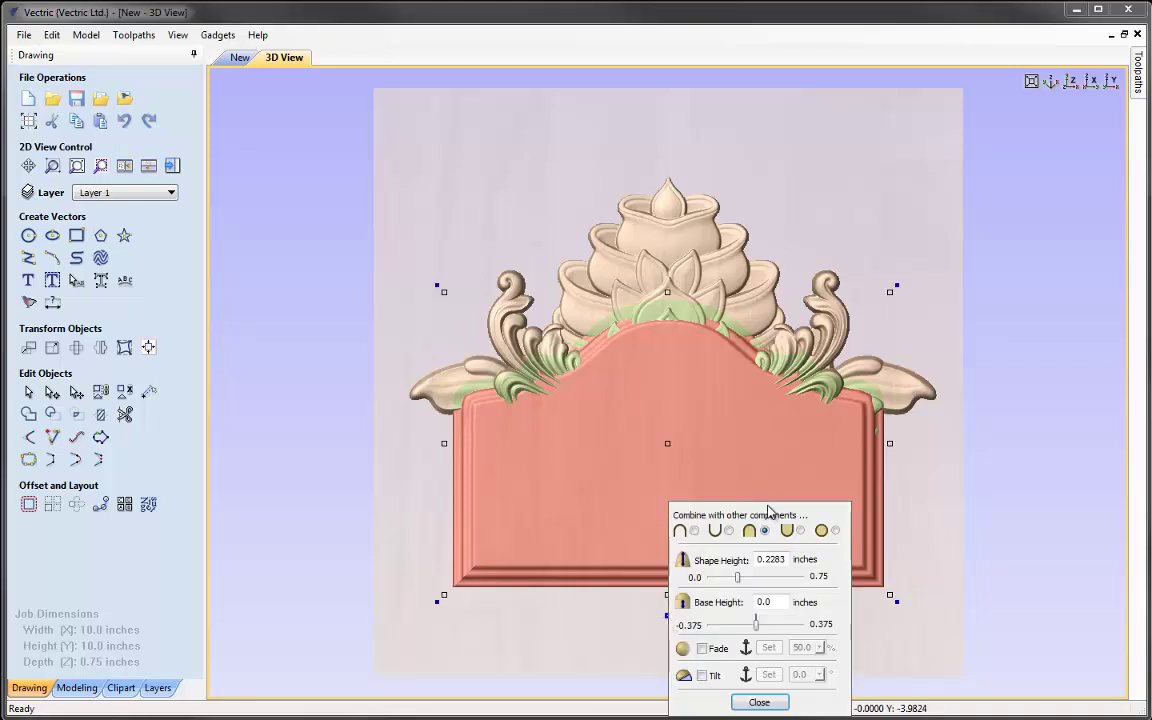
drag(770, 512, 314, 80)
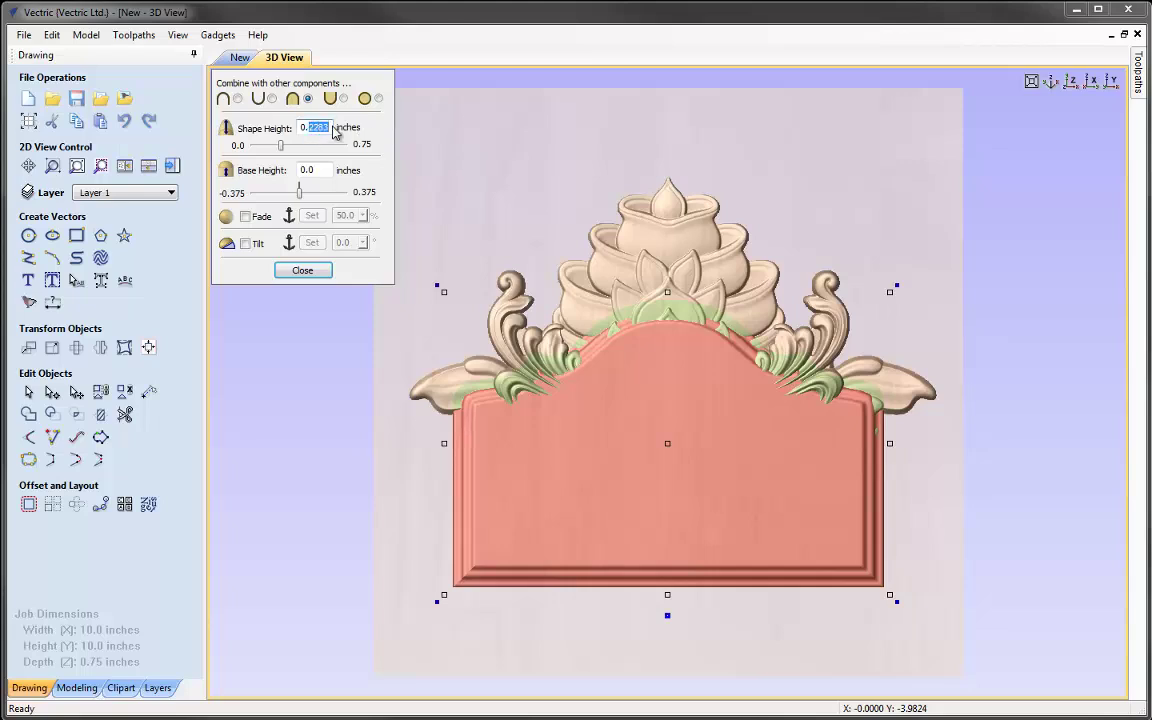
key(Return)
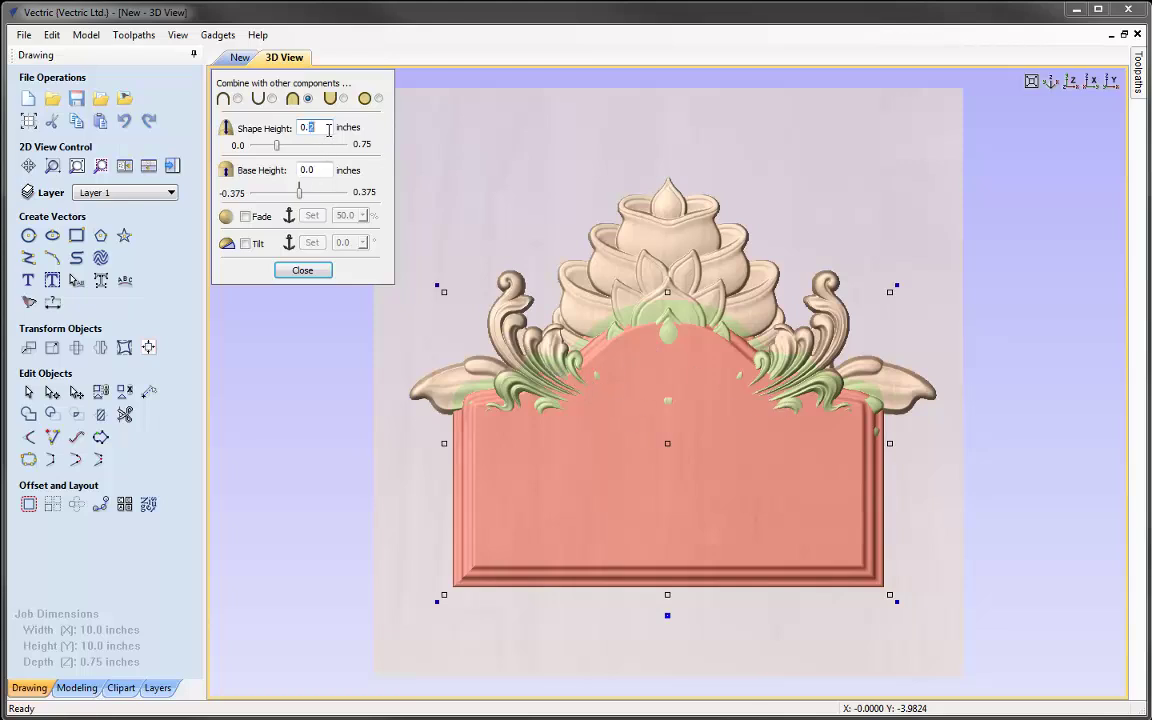
key(Return)
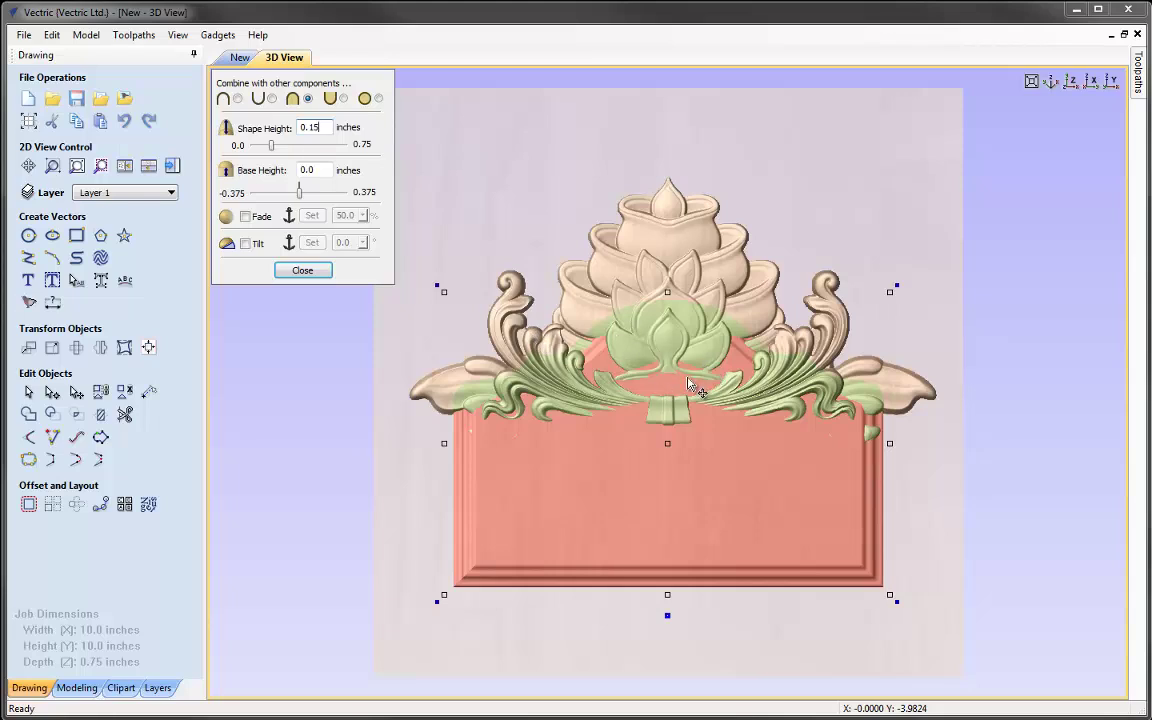
Set the leafy flourish's shape height to 0.35 inches
mouse_move(918, 661)
mouse_down()
mouse_move(766, 632)
mouse_move(645, 494)
mouse_move(647, 457)
mouse_move(548, 445)
mouse_move(566, 455)
mouse_move(512, 404)
mouse_move(520, 420)
mouse_move(566, 396)
mouse_up()
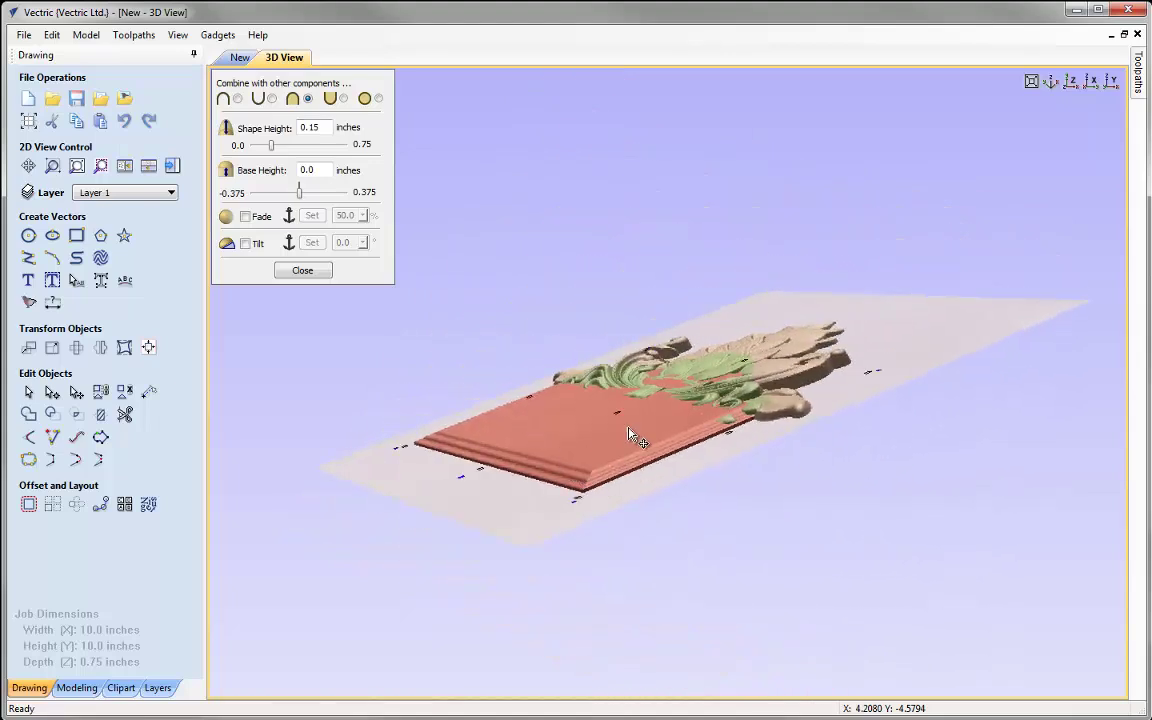
drag(519, 515, 697, 549)
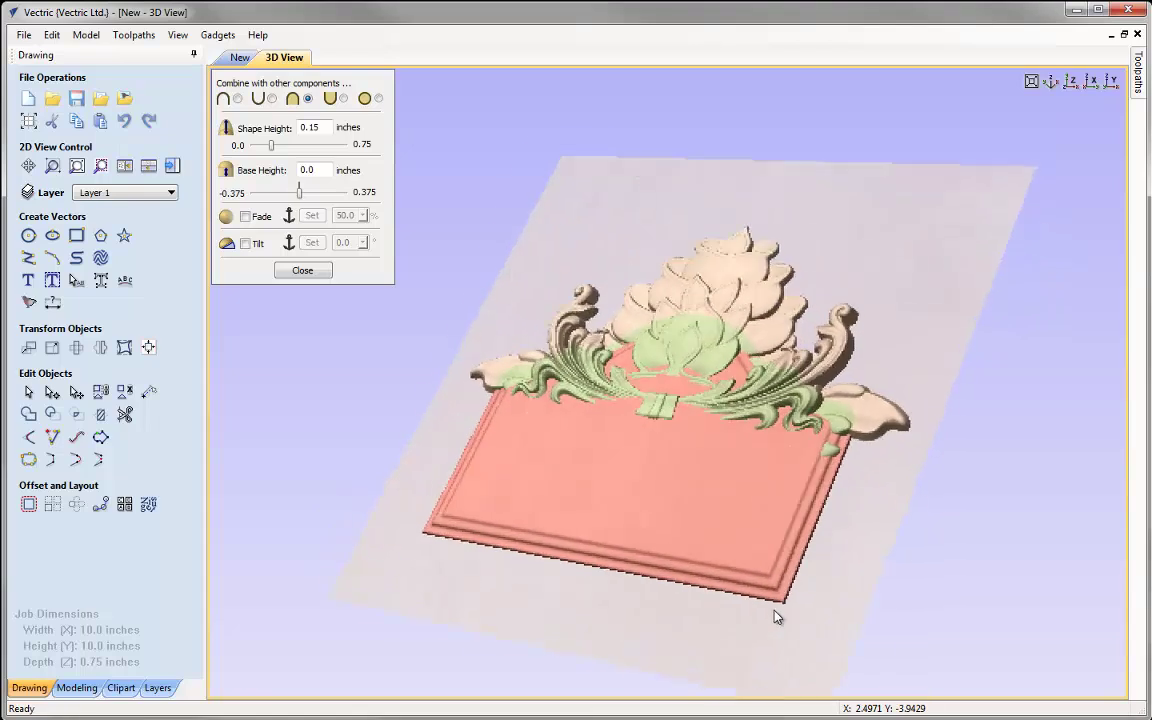
click(580, 551)
drag(580, 551, 760, 640)
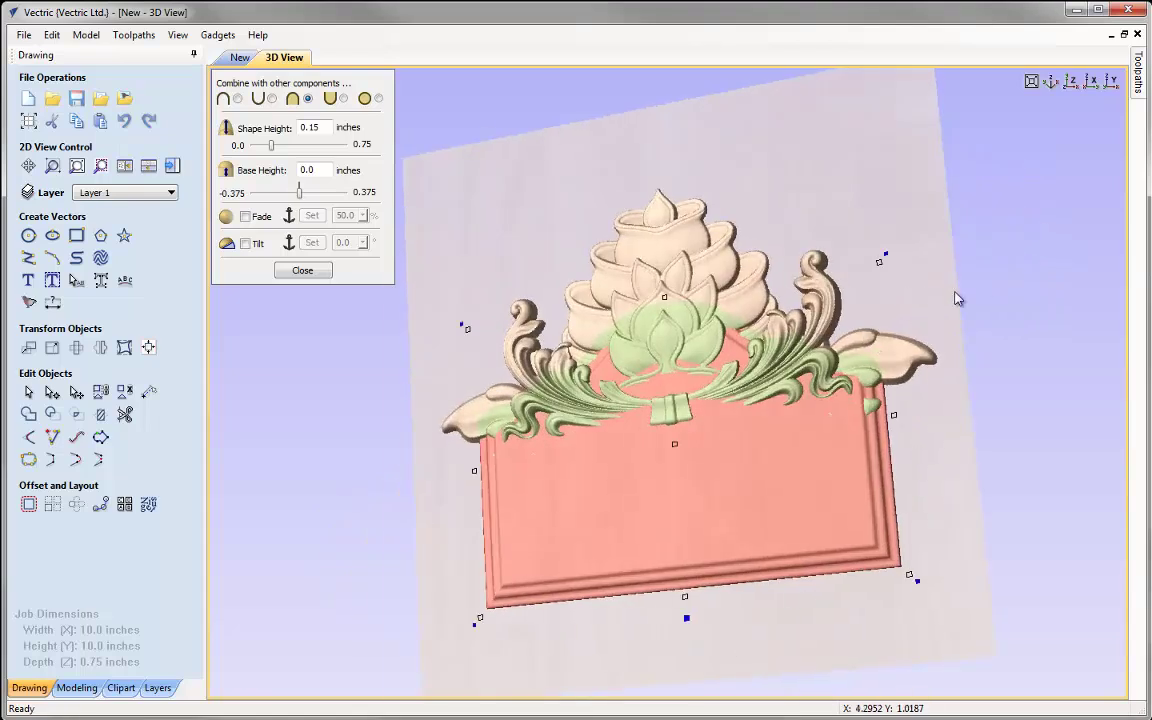
drag(956, 296, 941, 404)
drag(1000, 524, 718, 514)
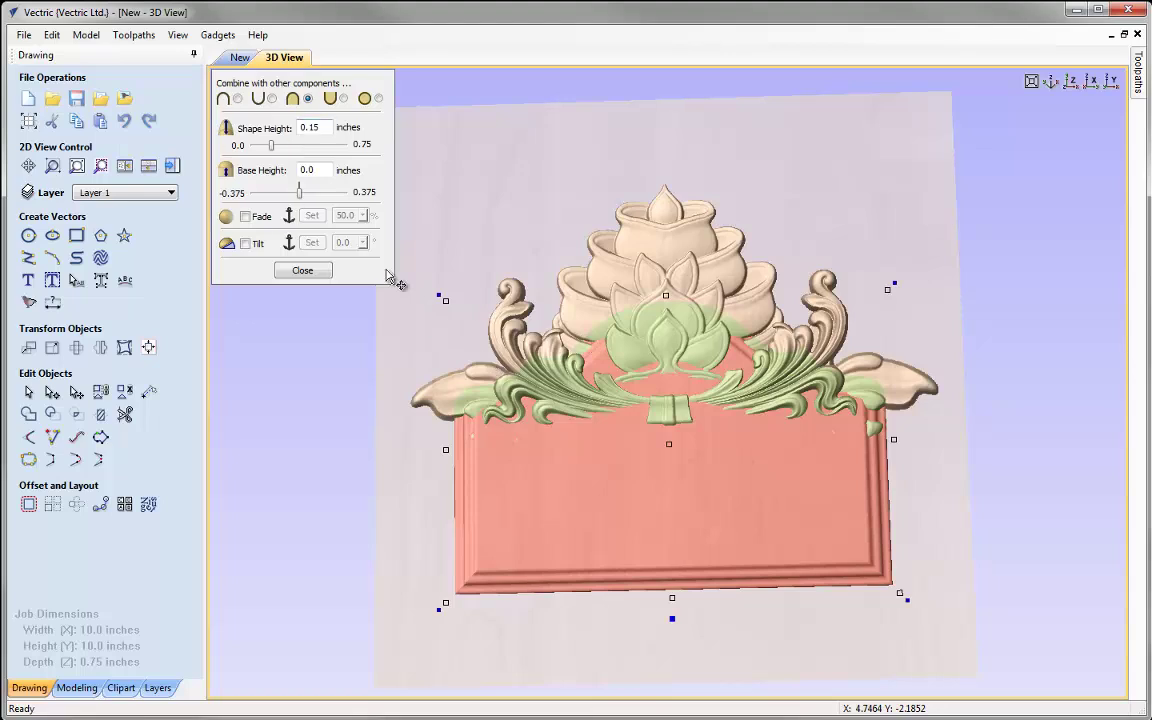
click(504, 341)
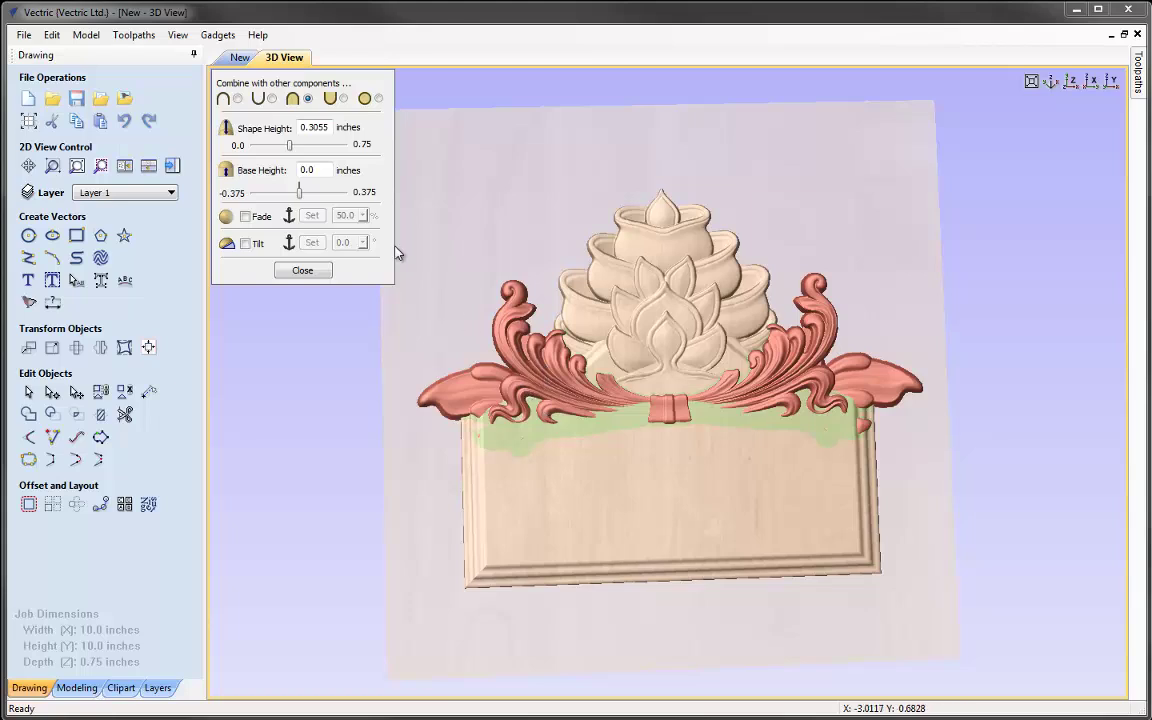
drag(329, 127, 313, 127)
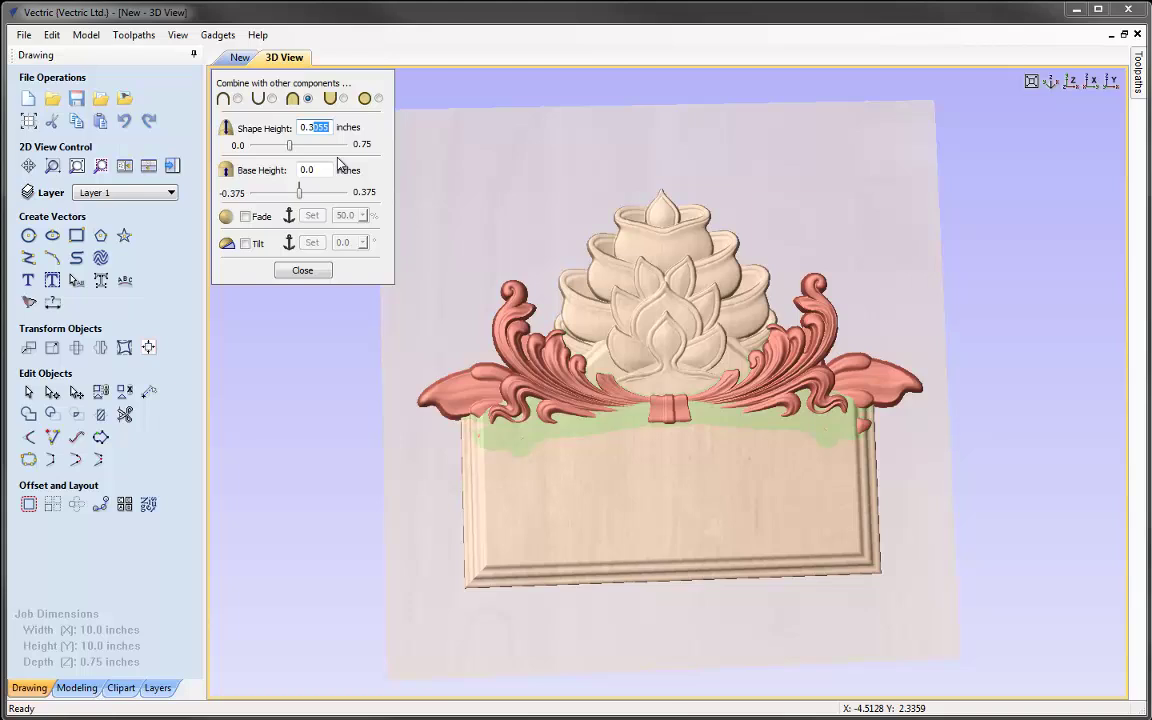
text(5)
key(Return)
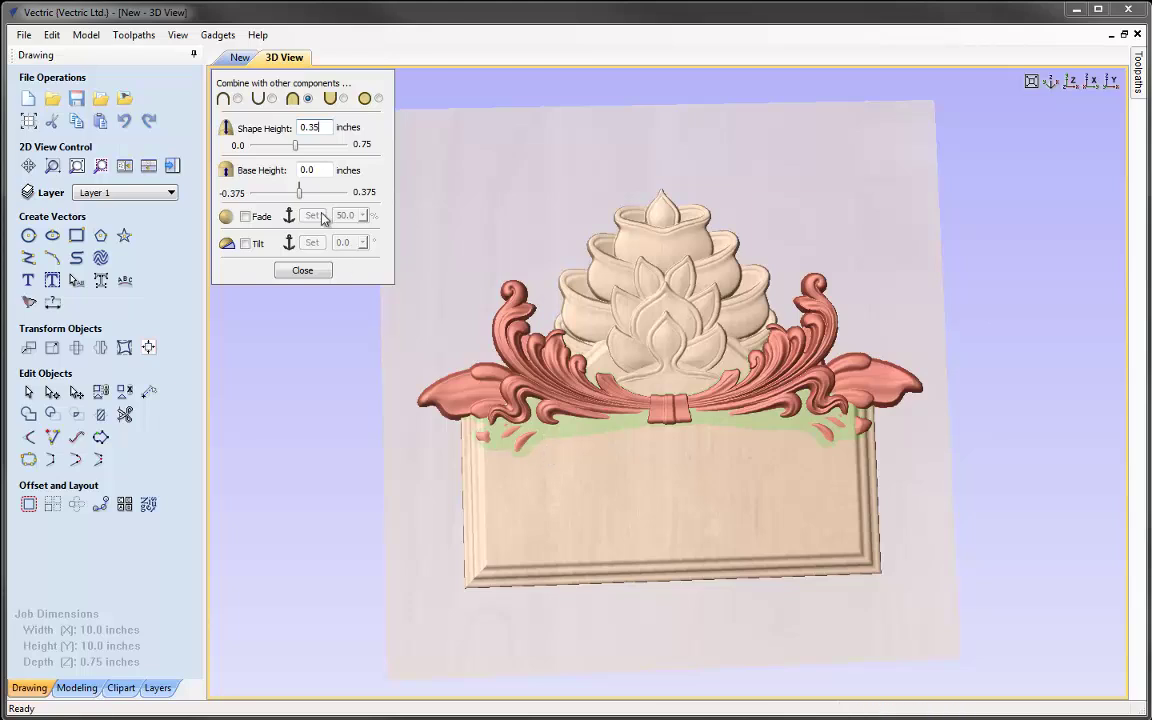
Try a base height of 0.1 inches on the leafy flourish and settle on 0.125 inches
click(314, 170)
key(BackSpace)
text(3)
text(1)
key(Return)
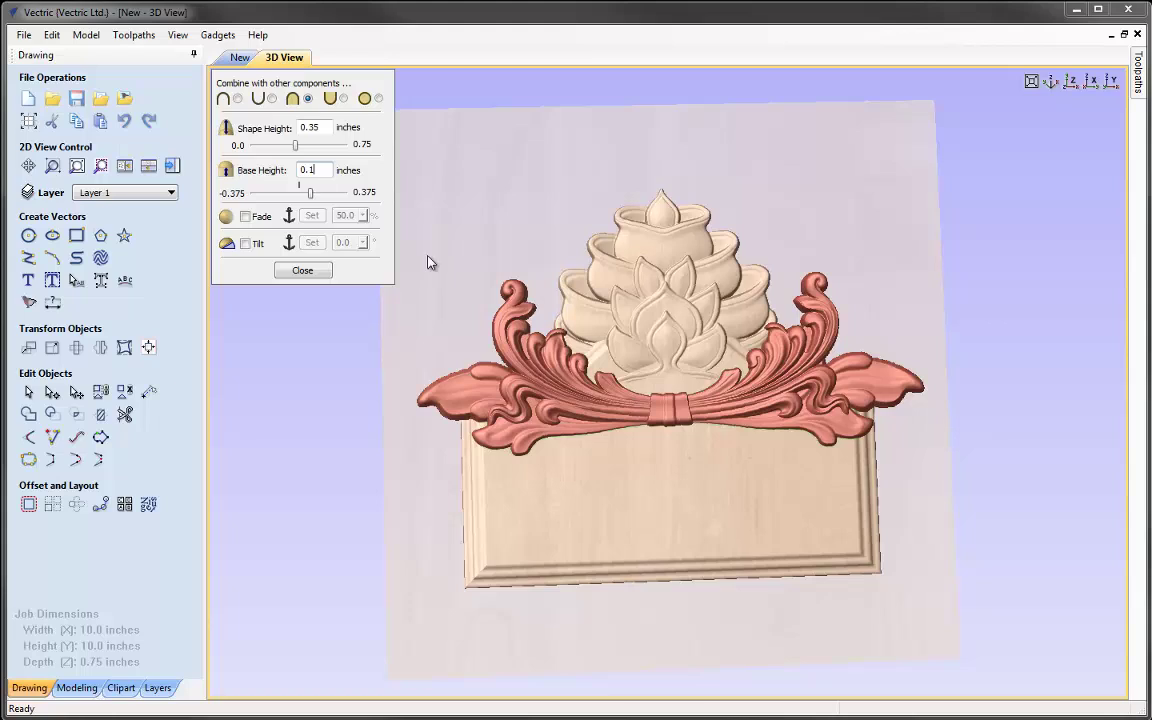
drag(730, 607, 652, 506)
scroll(652, 506, up, 3)
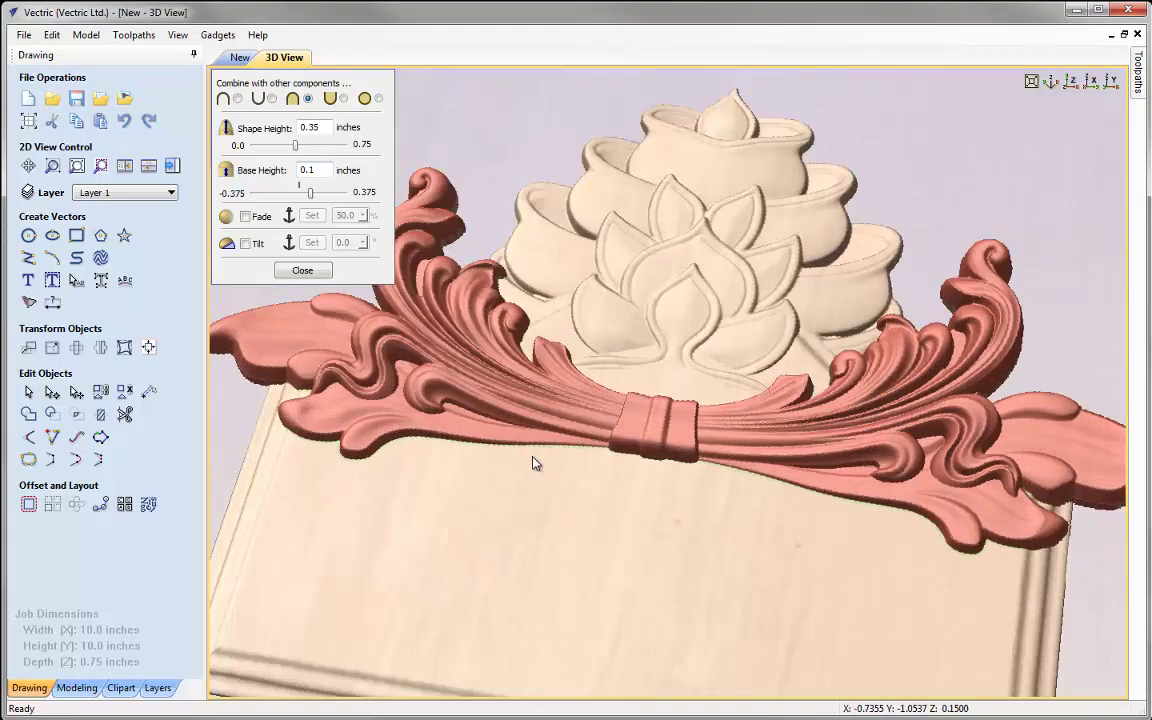
drag(545, 540, 680, 525)
scroll(560, 560, down, 3)
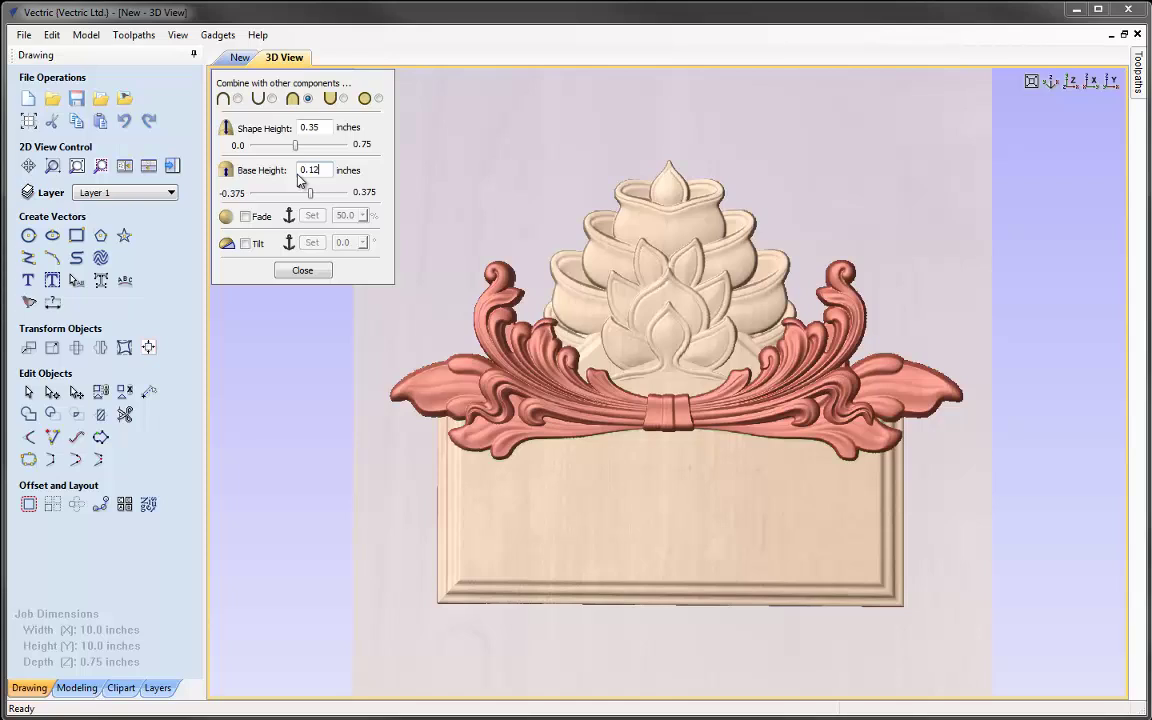
key(Return)
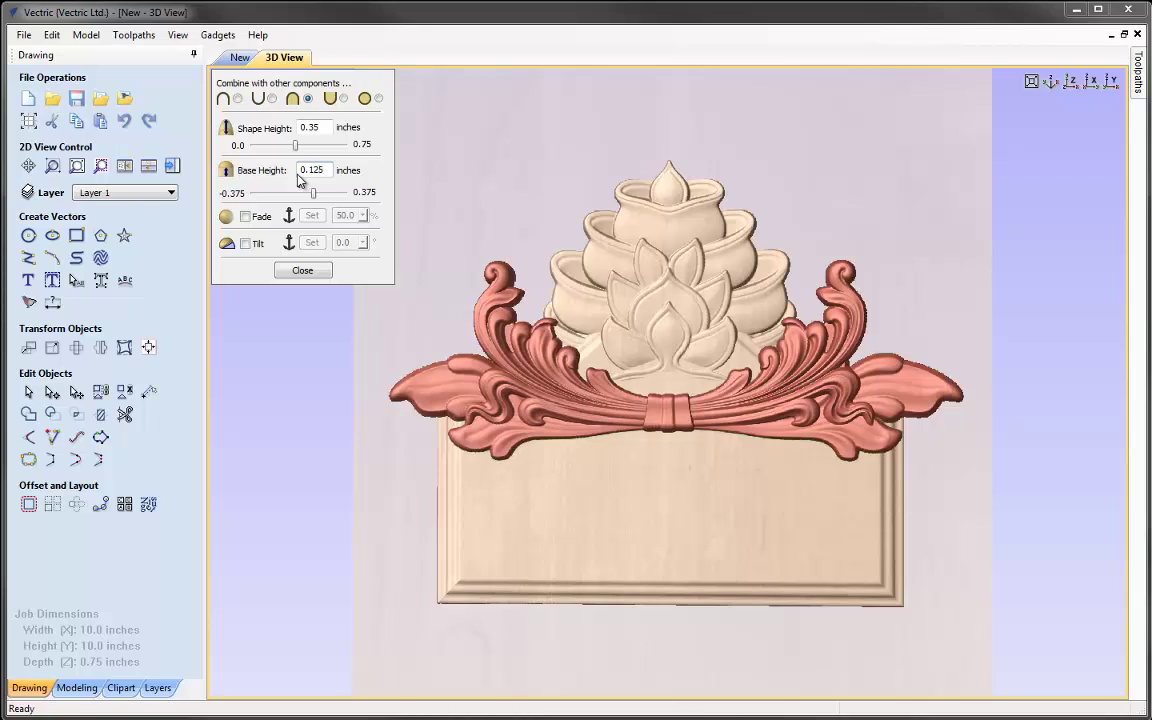
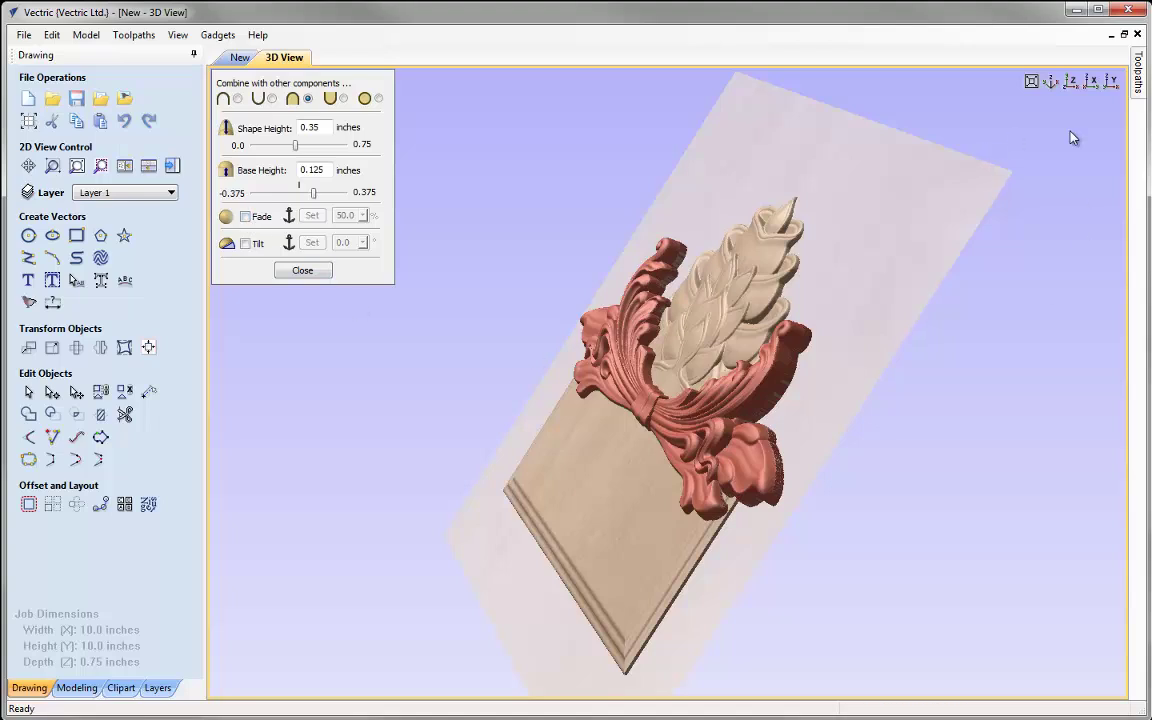
Apply a 50% fade to the leafy flourish, running from the panel just below its centre straight up to the upper lotus
click(1072, 84)
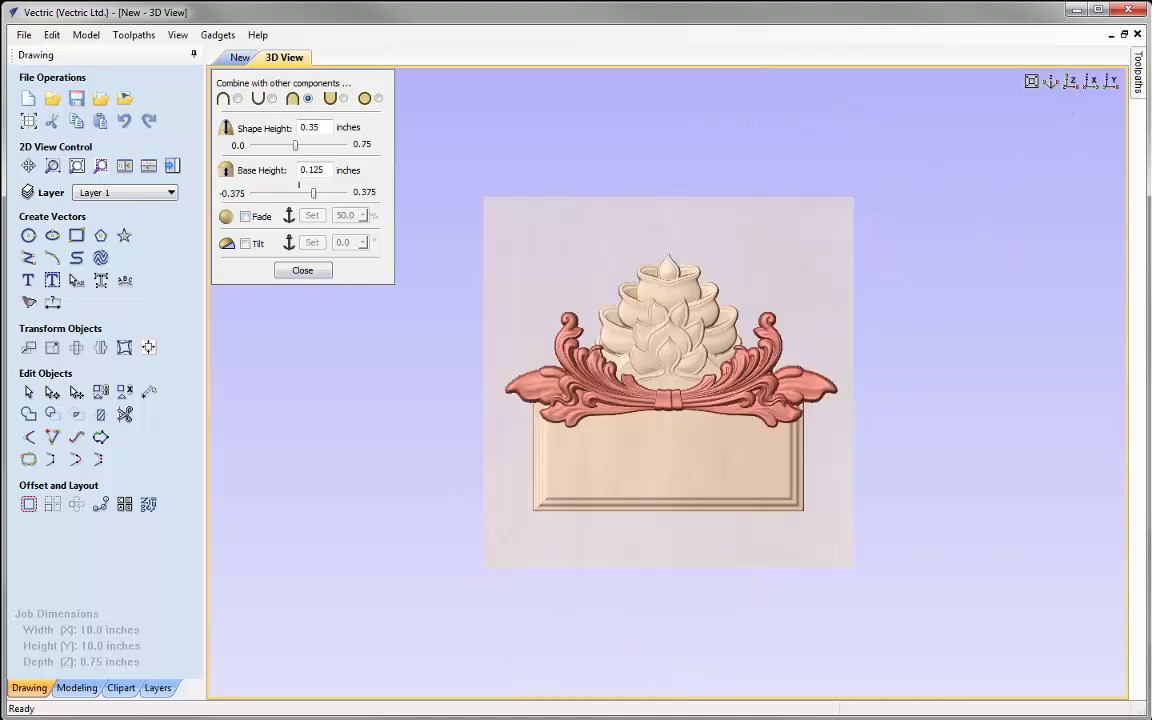
scroll(668, 380, up, 2)
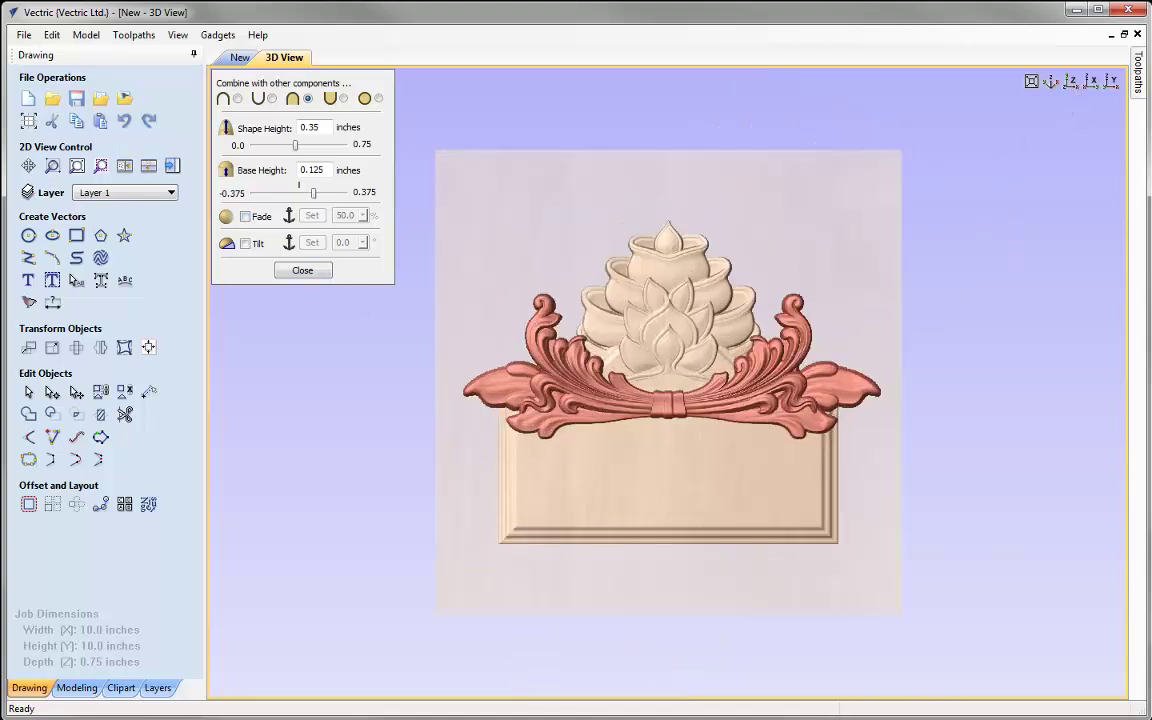
click(246, 217)
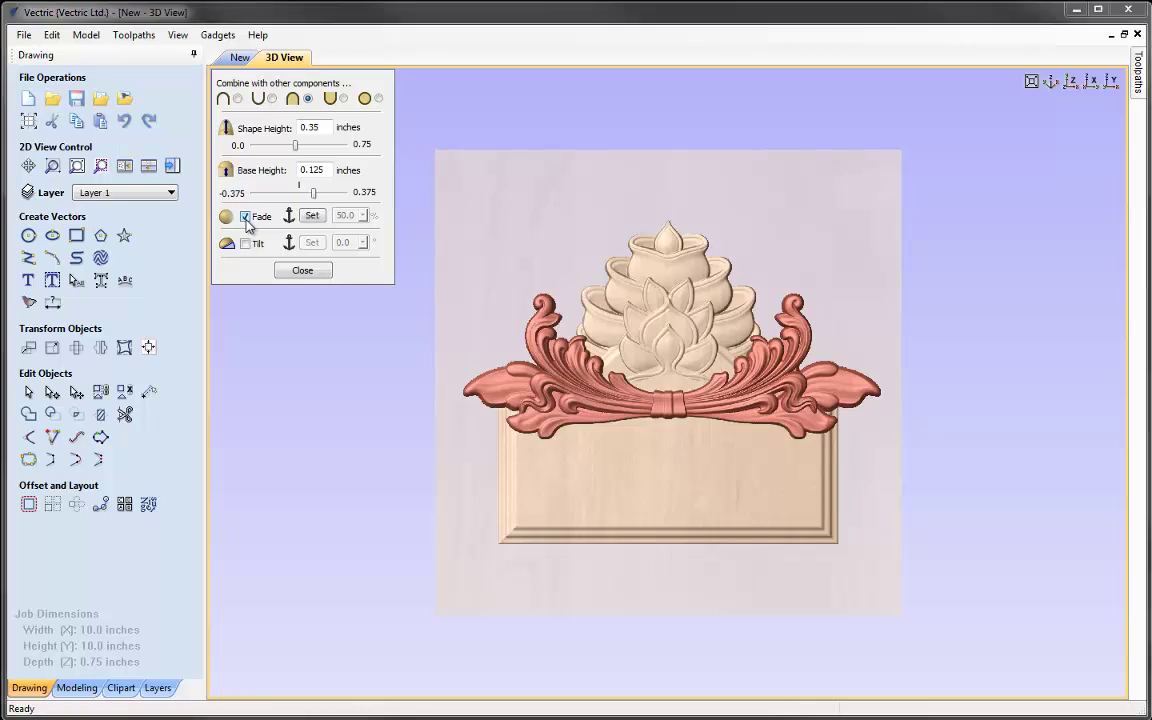
click(311, 216)
click(670, 464)
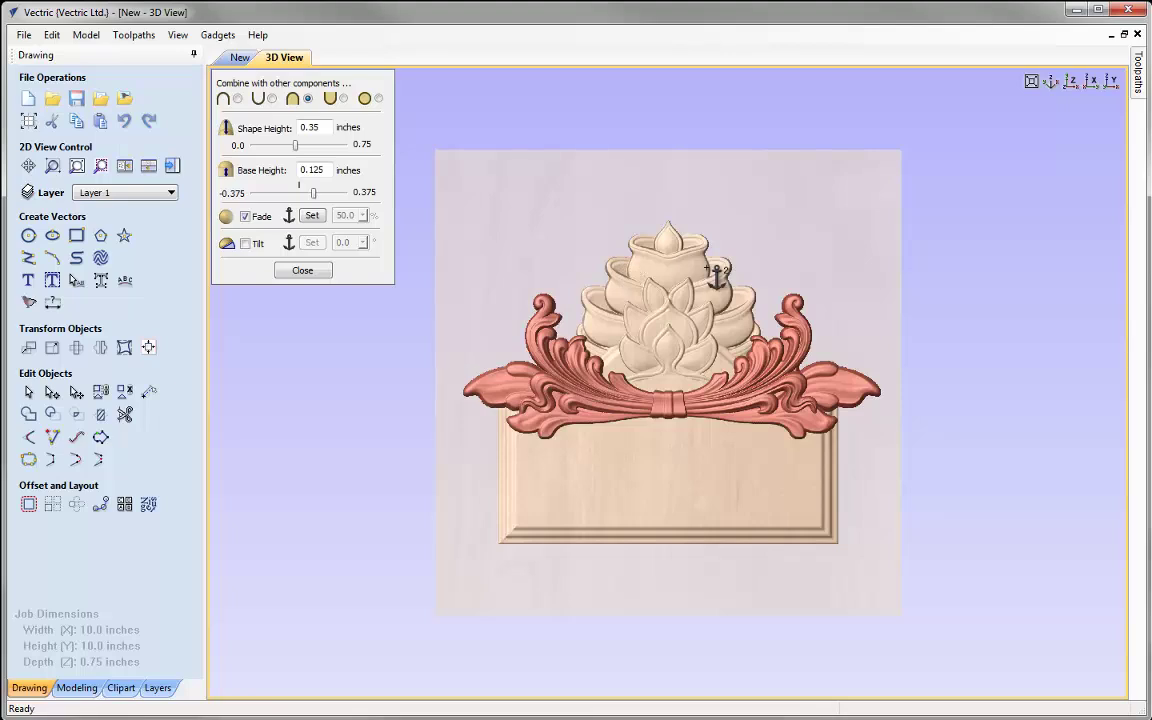
click(670, 265)
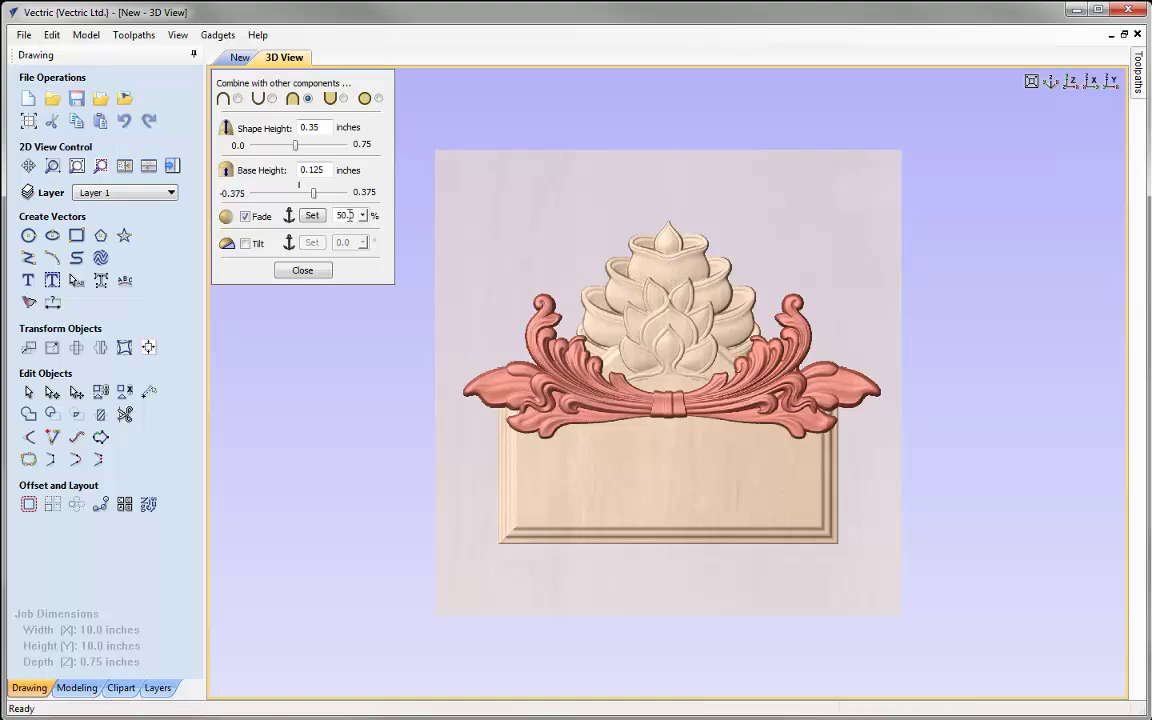
Compare the leafy flourish with its fade off and on, inspect the faded result from several angles, and close its settings
drag(867, 573, 414, 280)
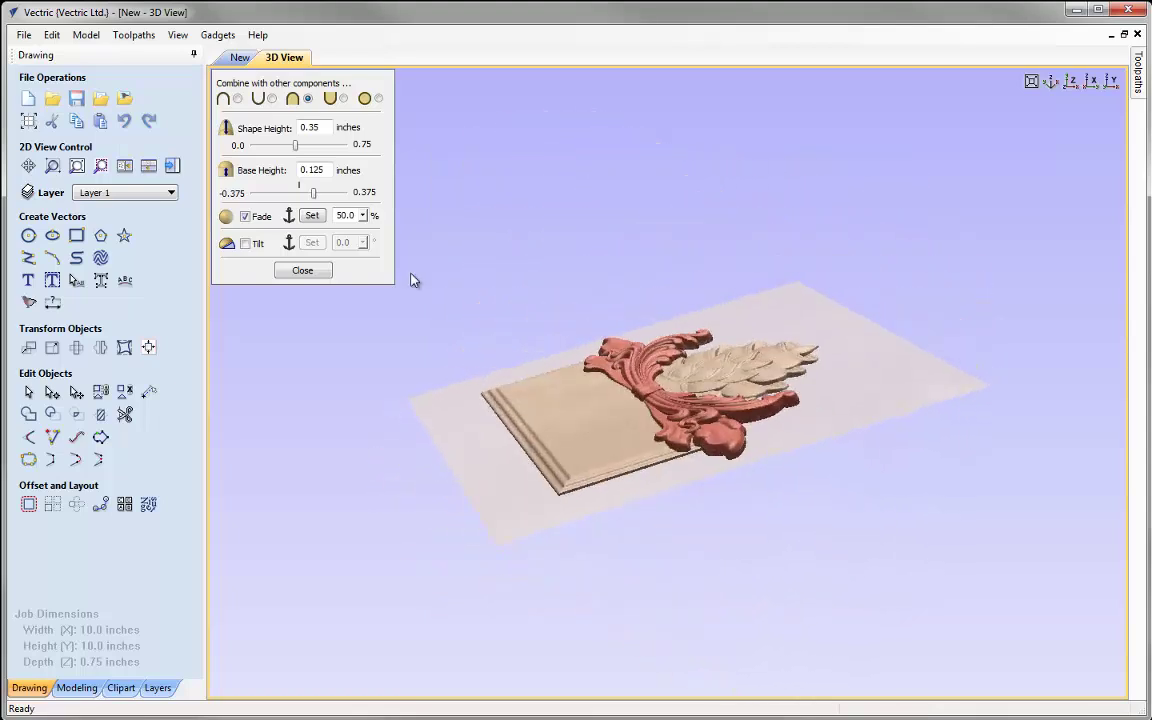
click(245, 217)
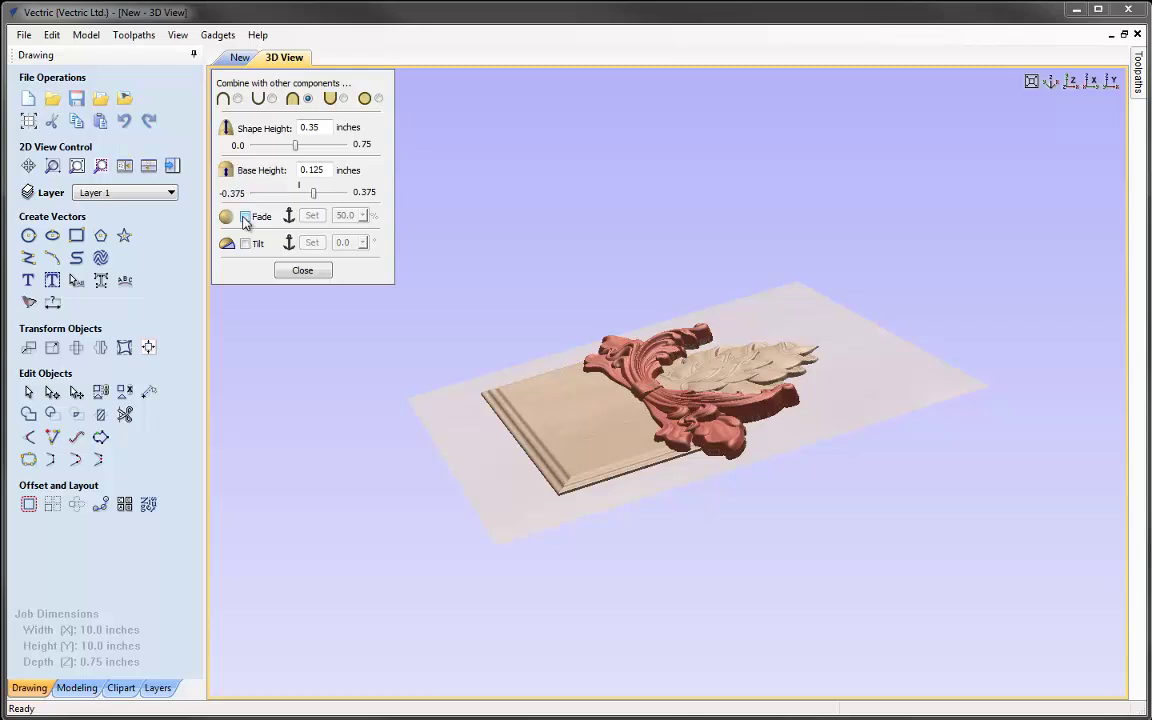
click(245, 217)
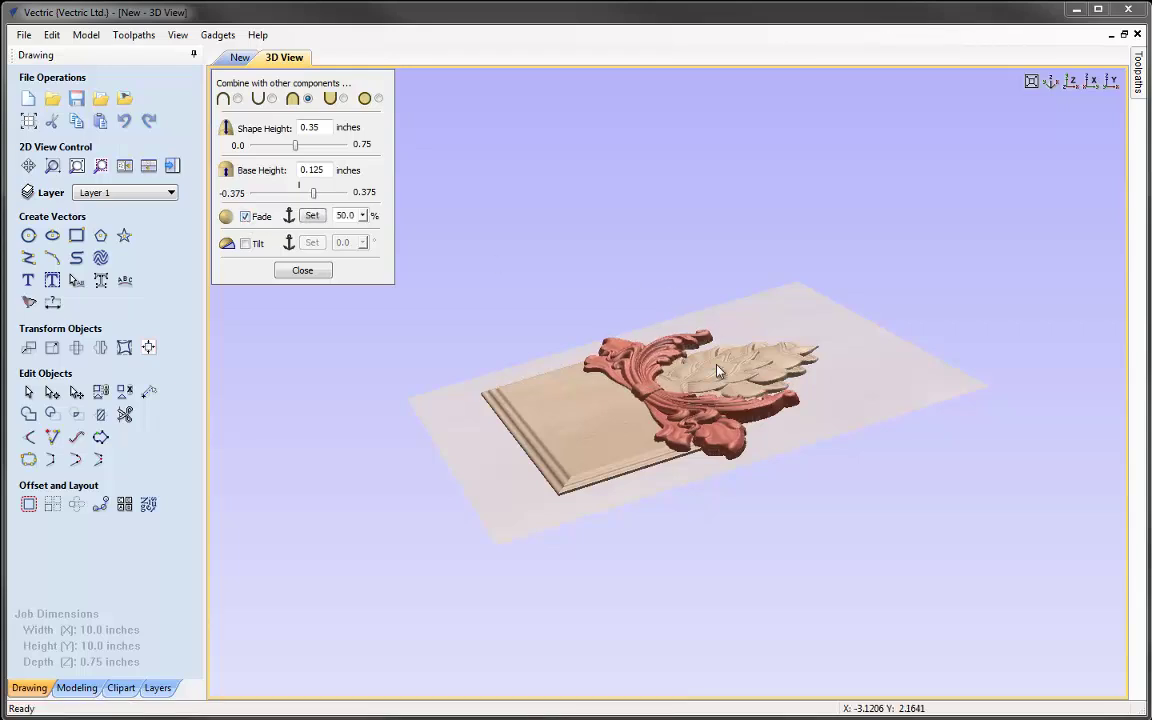
drag(774, 421, 738, 324)
drag(823, 473, 704, 412)
drag(481, 483, 760, 554)
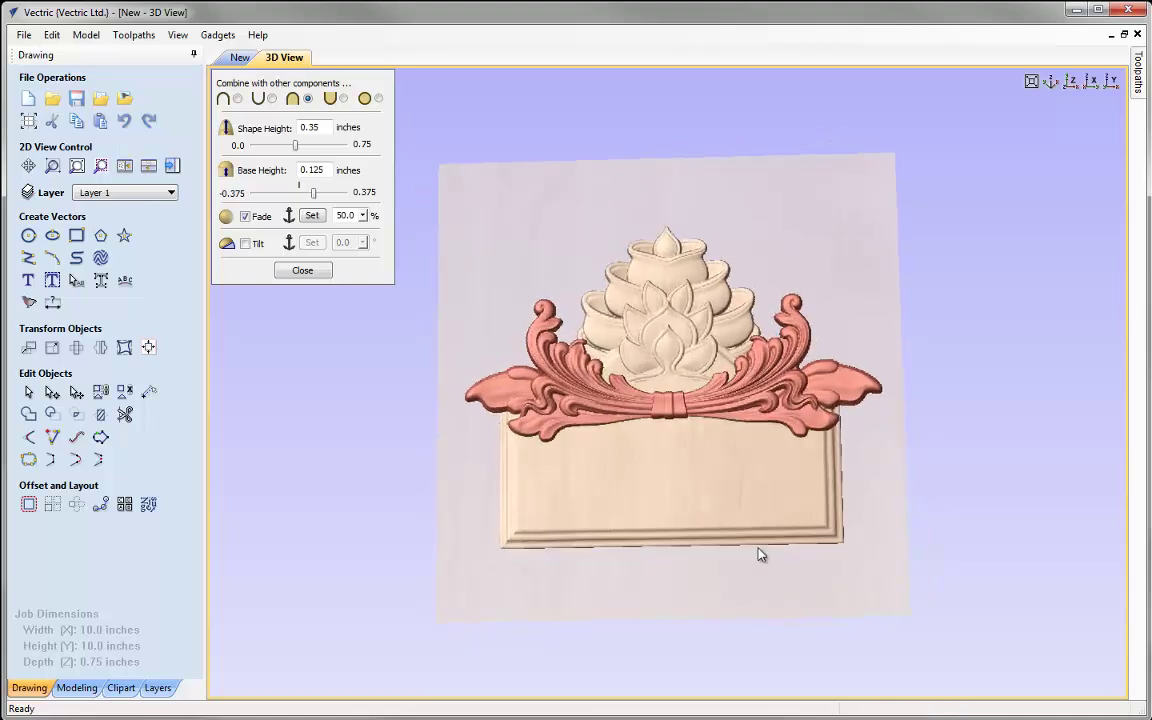
click(303, 271)
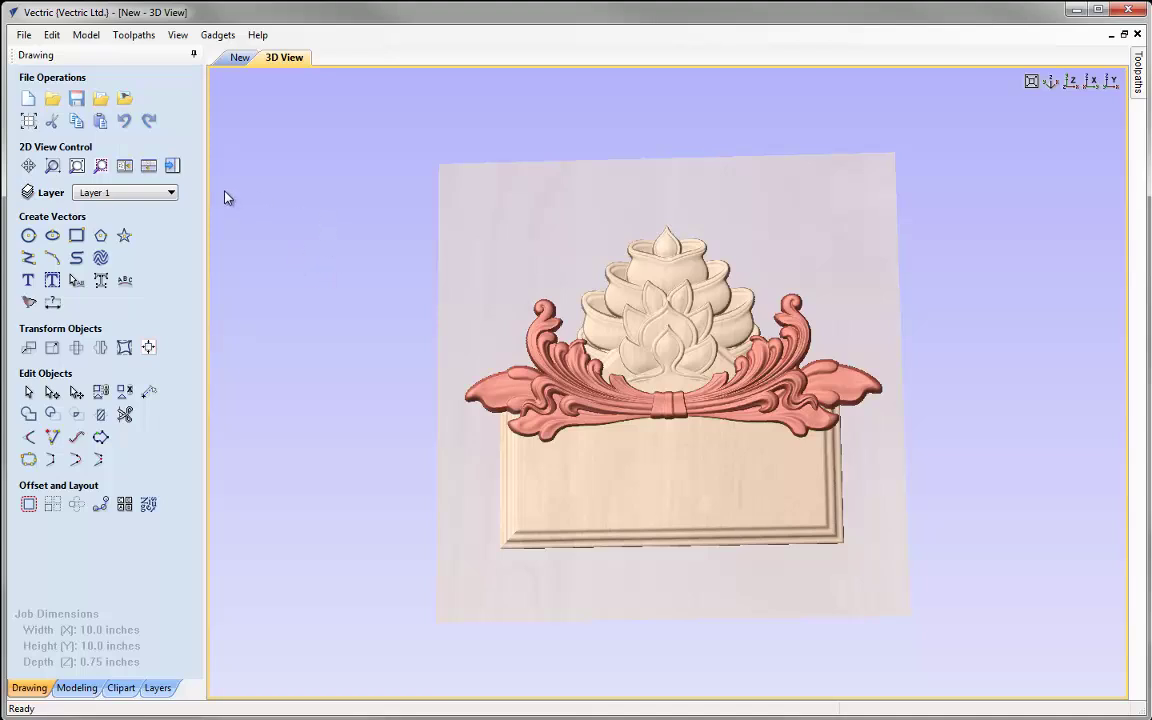
Show the 2D and 3D views side by side and open the component properties of the lotus
click(124, 167)
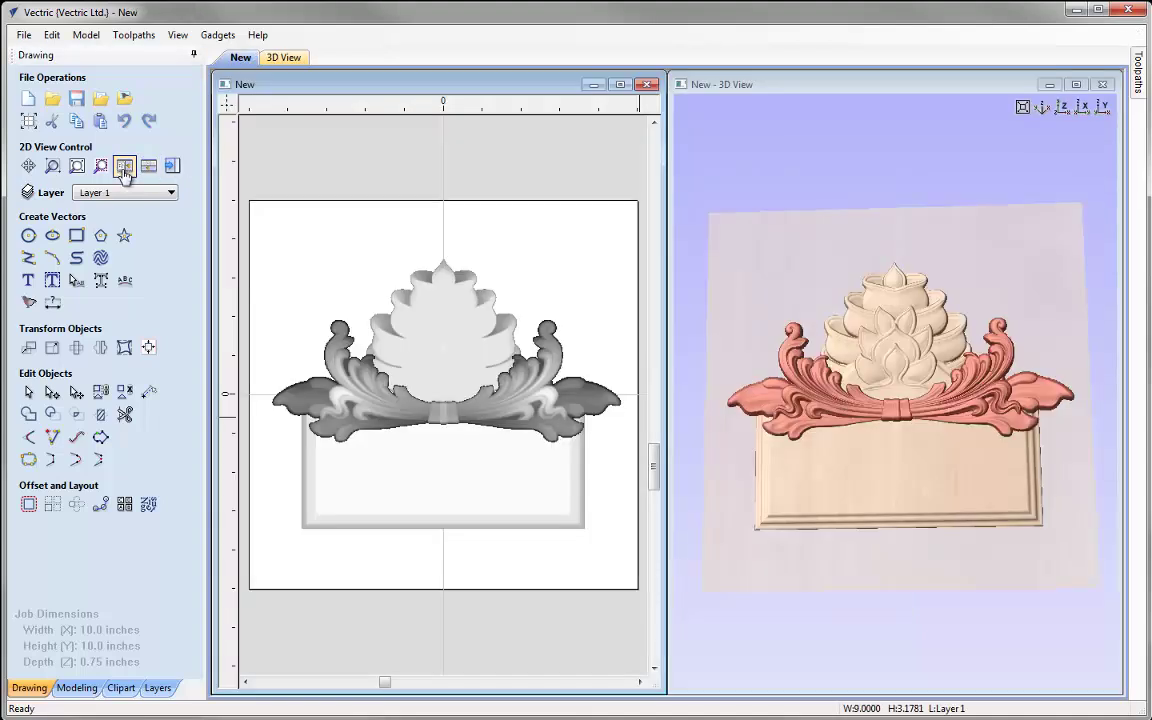
click(455, 330)
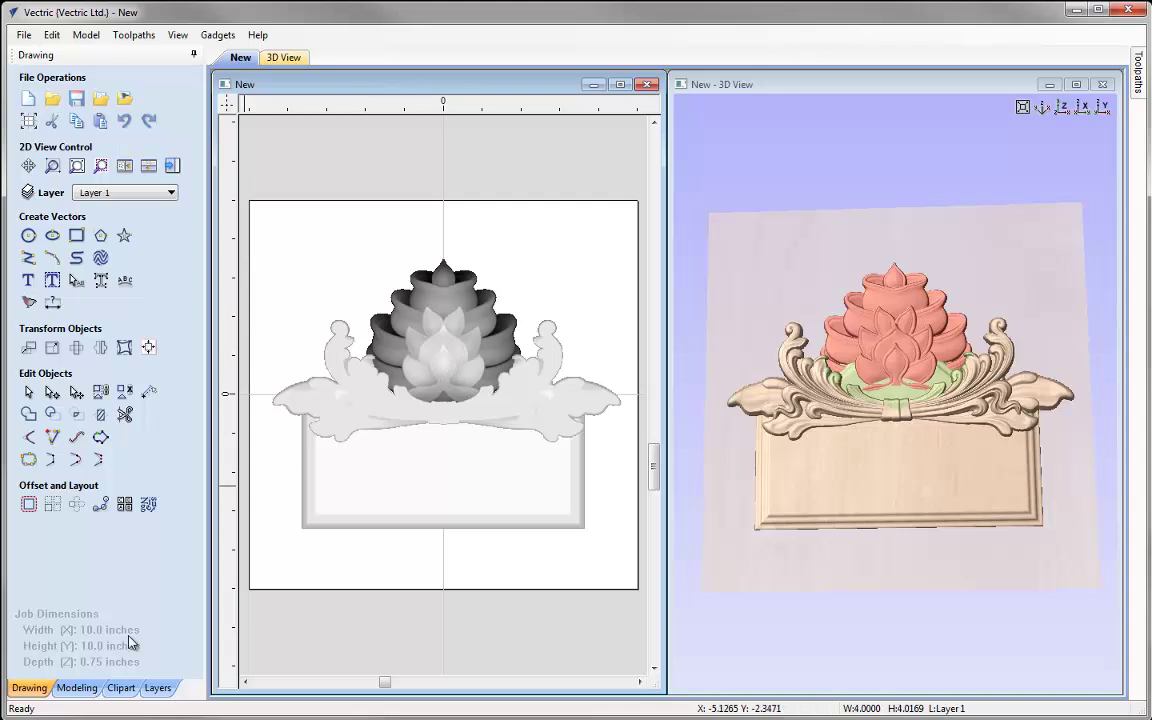
click(78, 687)
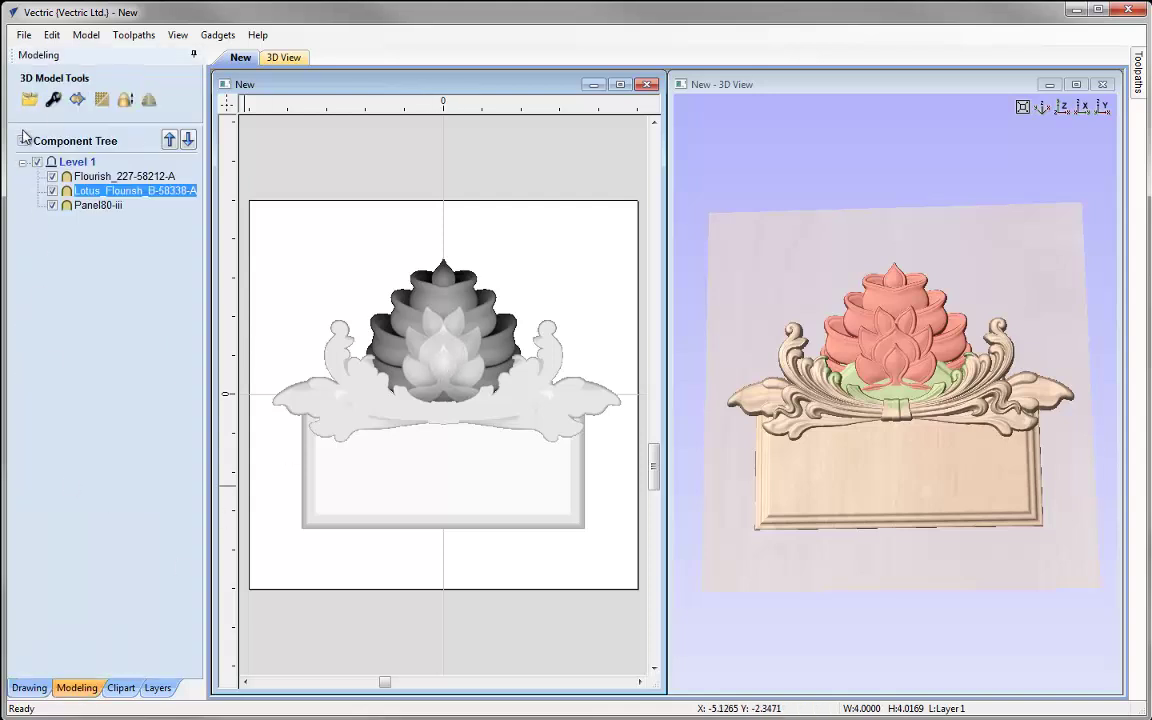
click(54, 102)
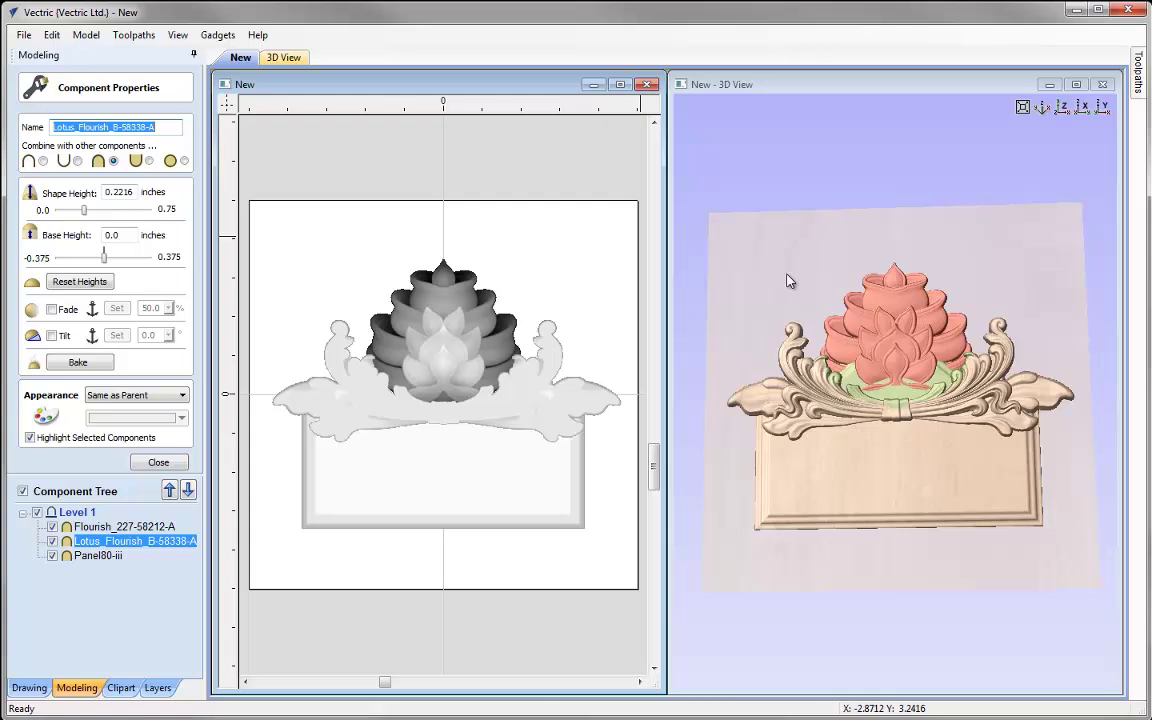
Set the lotus's shape height to 0.25 inches and its base height to 0.125 inches
drag(789, 277, 775, 300)
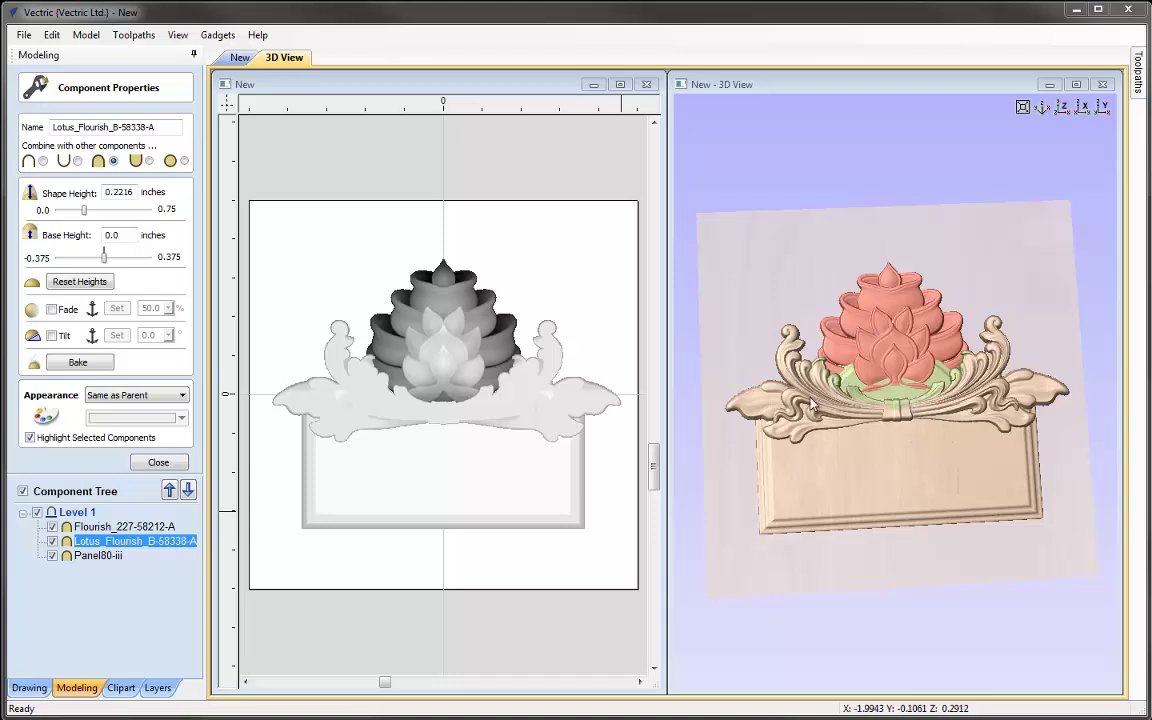
drag(120, 196, 147, 193)
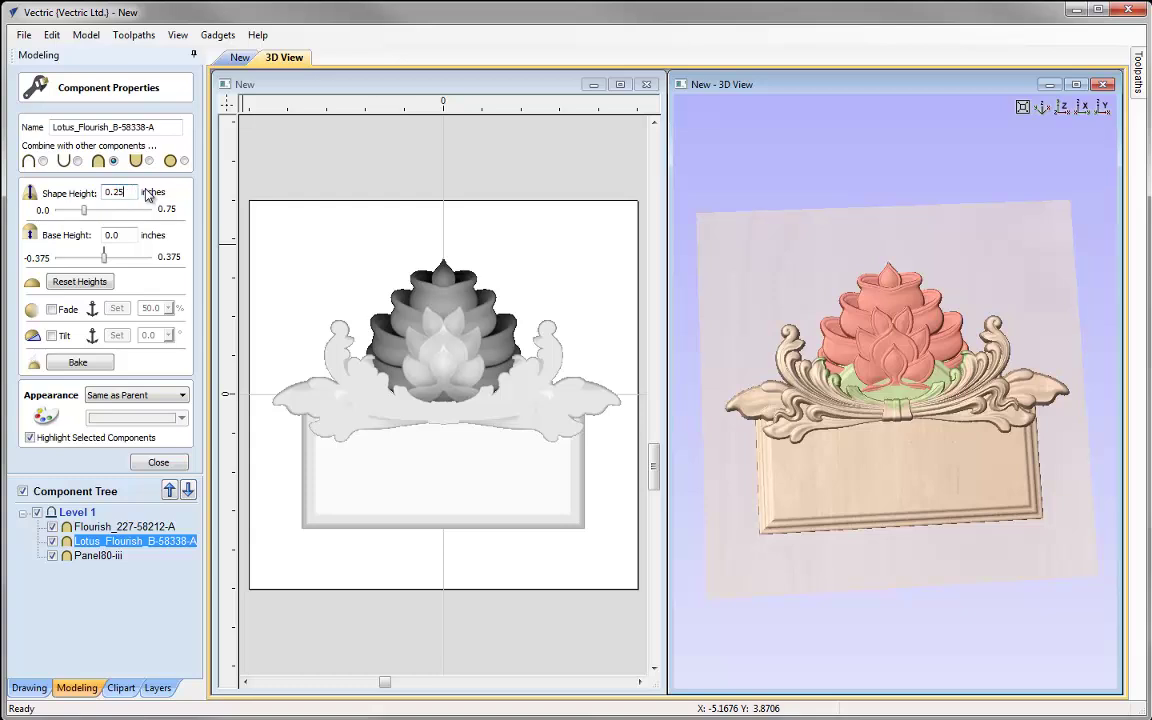
text(5)
key(Return)
drag(813, 473, 700, 430)
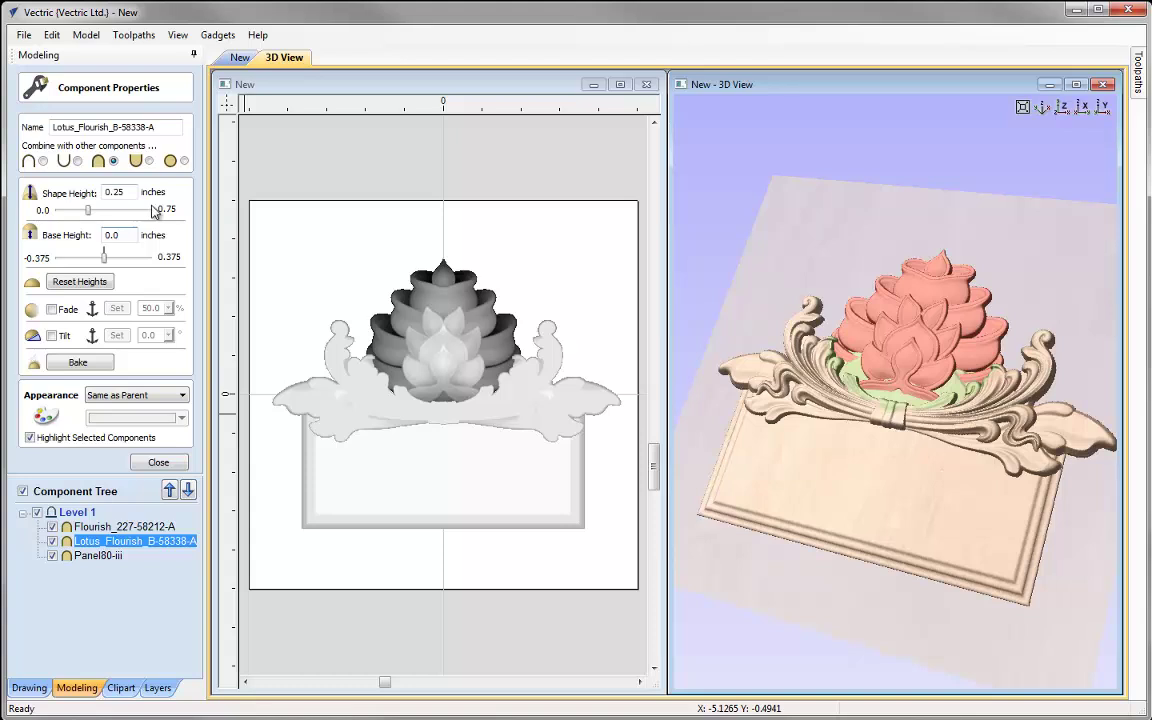
drag(114, 235, 153, 232)
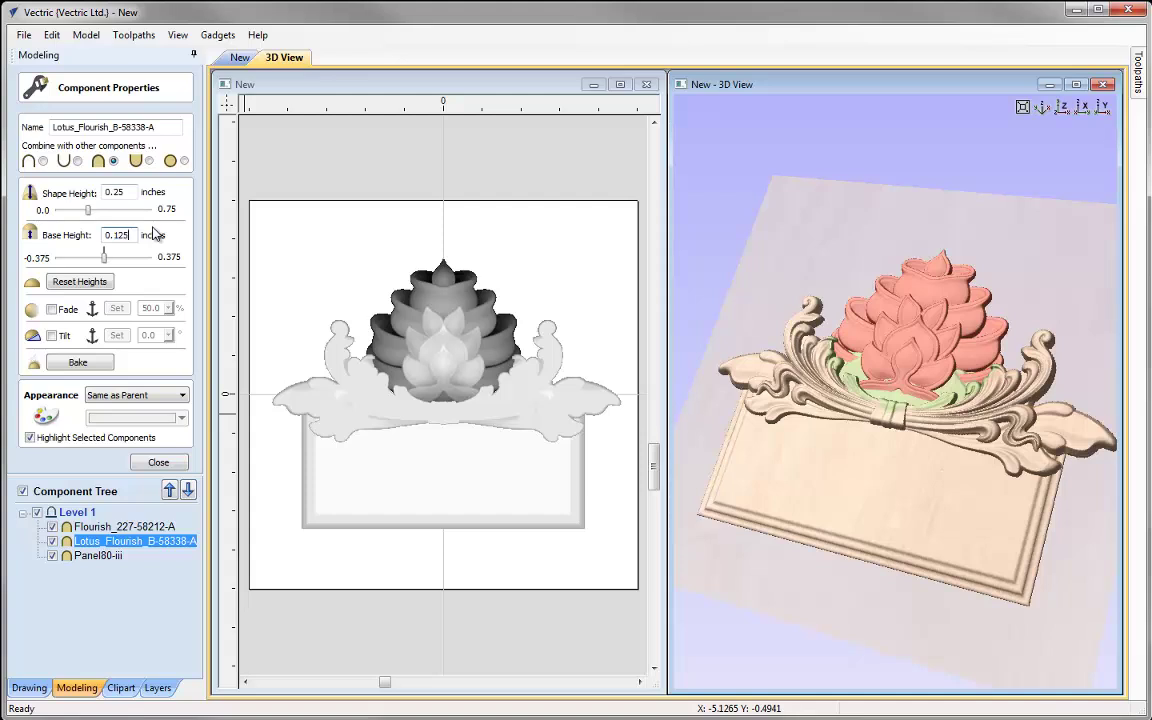
key(Return)
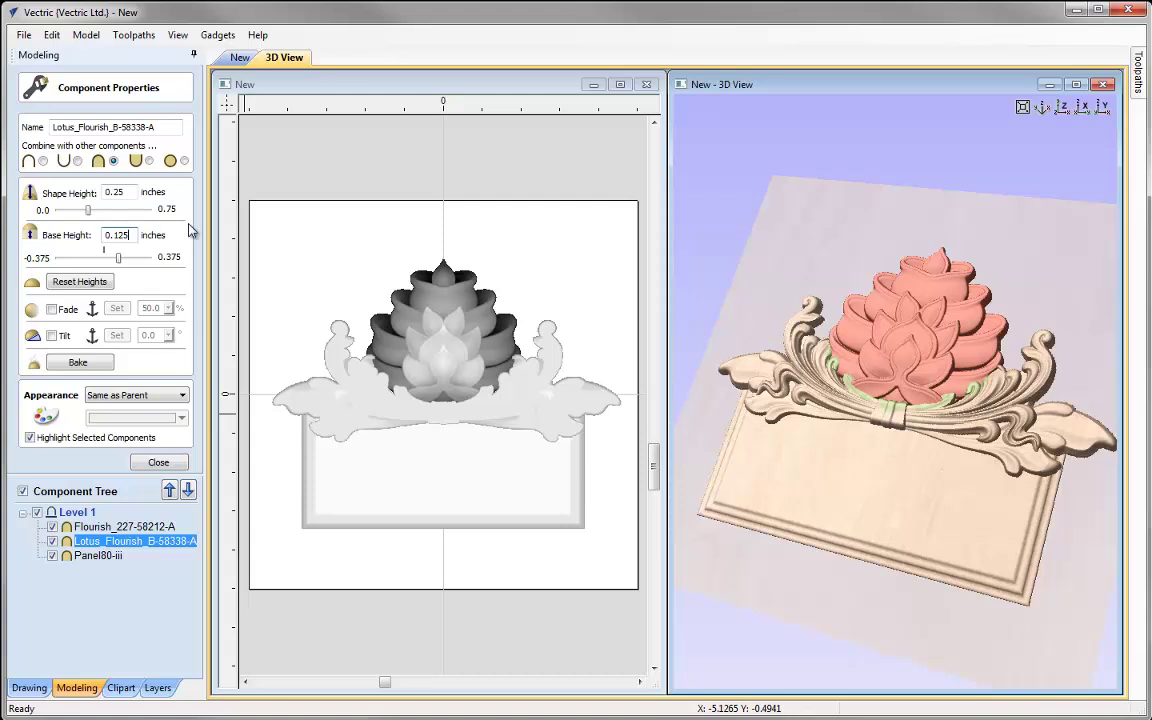
Enable tilt on the lotus, anchoring it just above the lotus's tip and directing it straight down onto the panel
drag(982, 600, 808, 378)
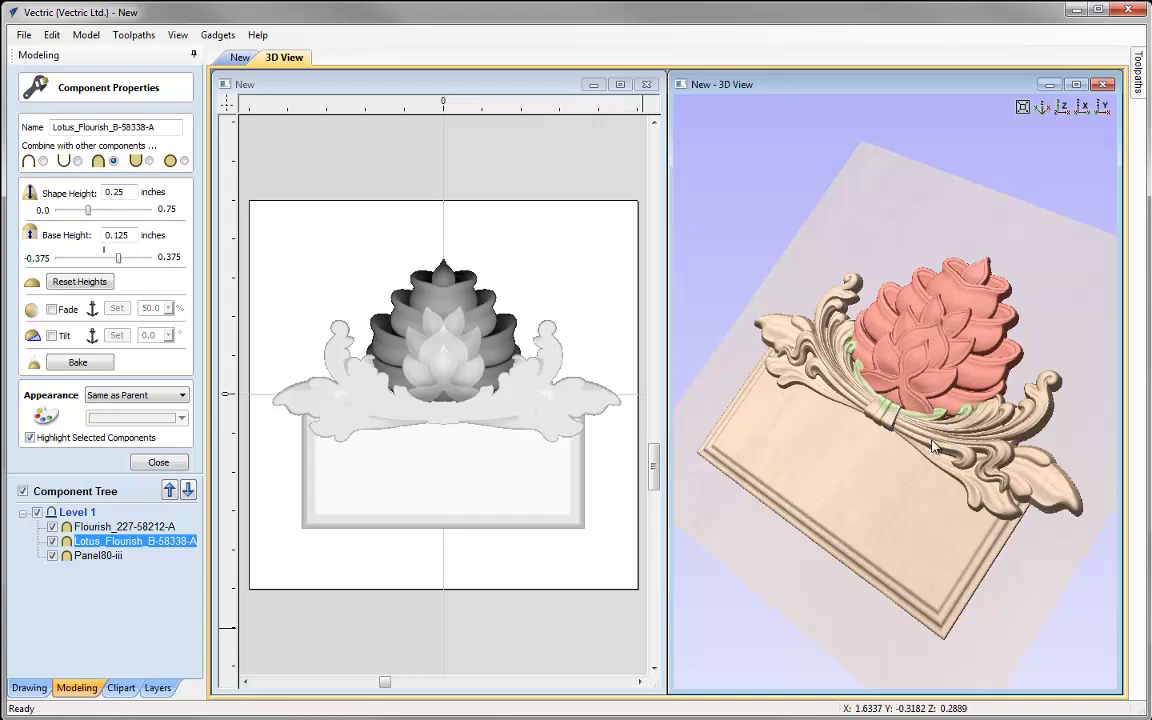
drag(927, 548, 1040, 300)
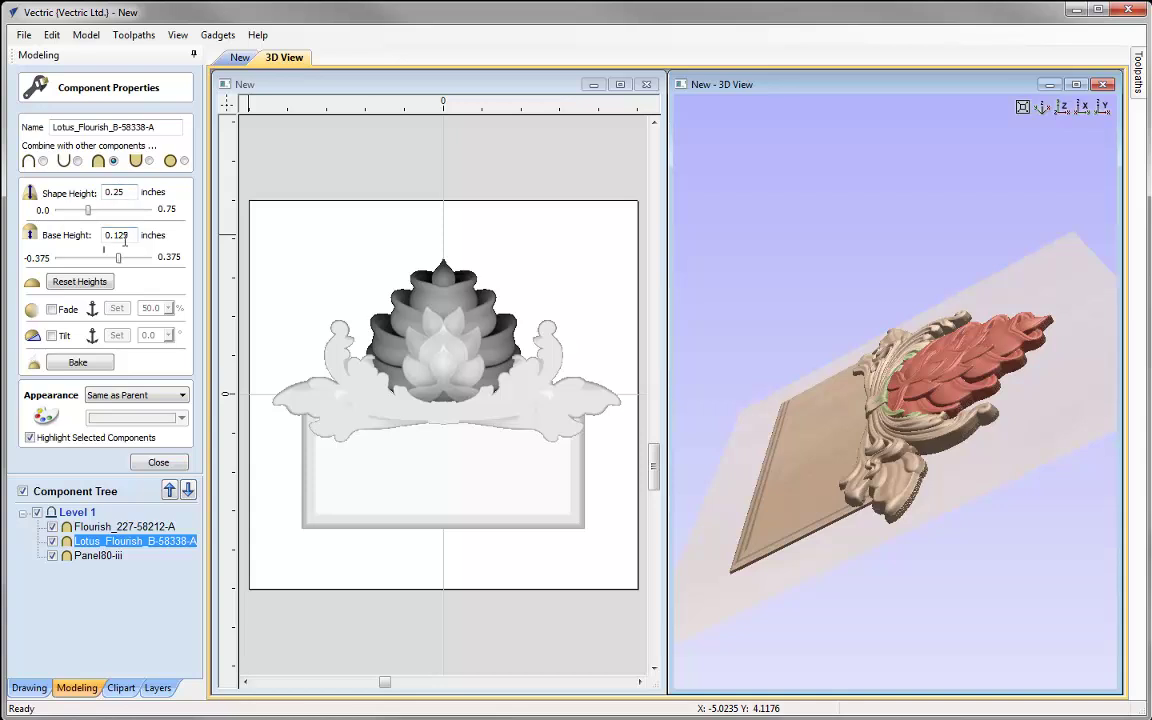
drag(805, 455, 808, 330)
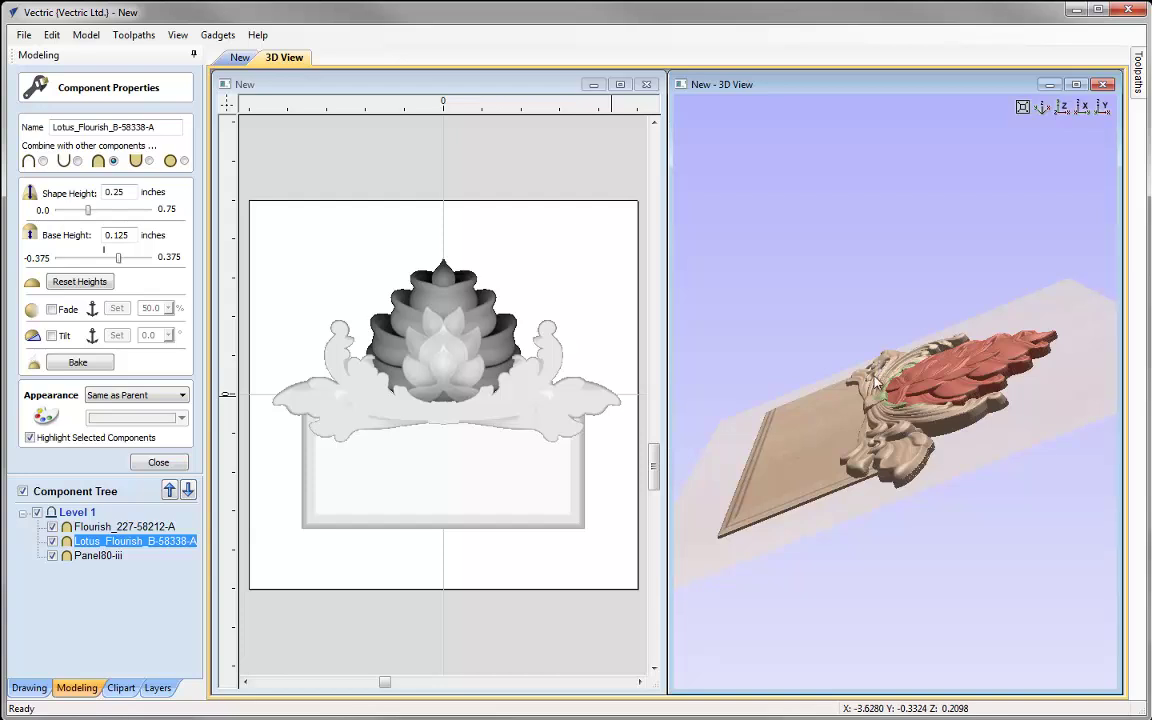
drag(840, 448, 690, 388)
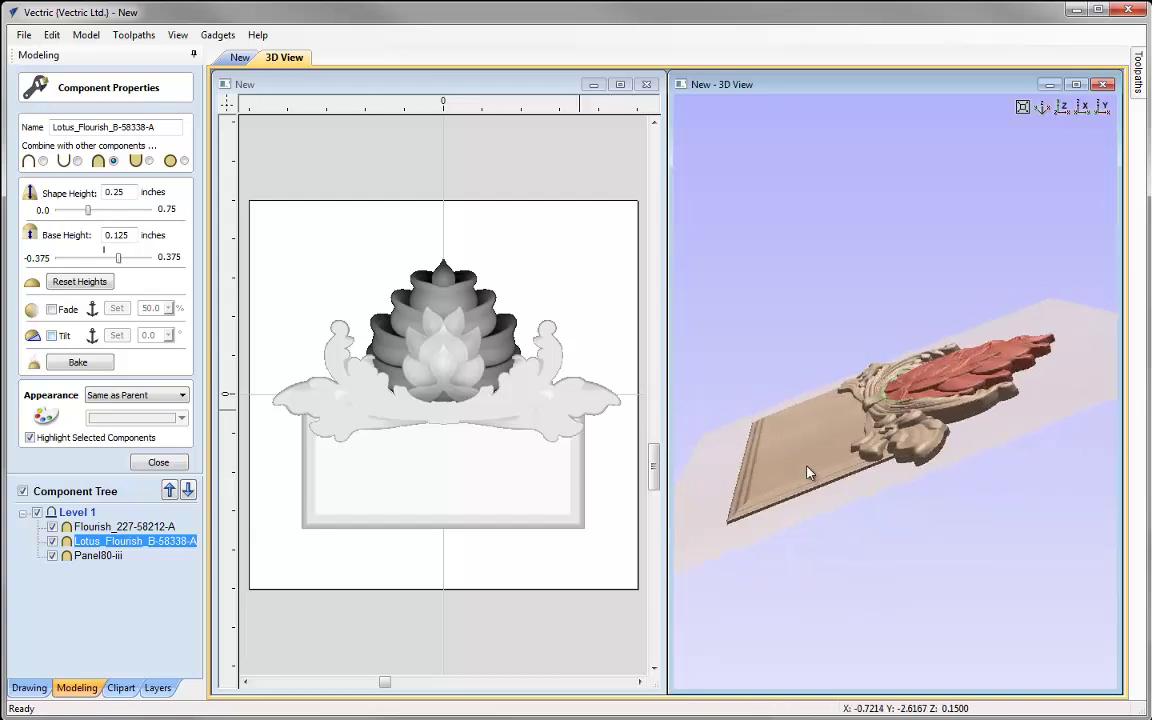
drag(845, 460, 968, 505)
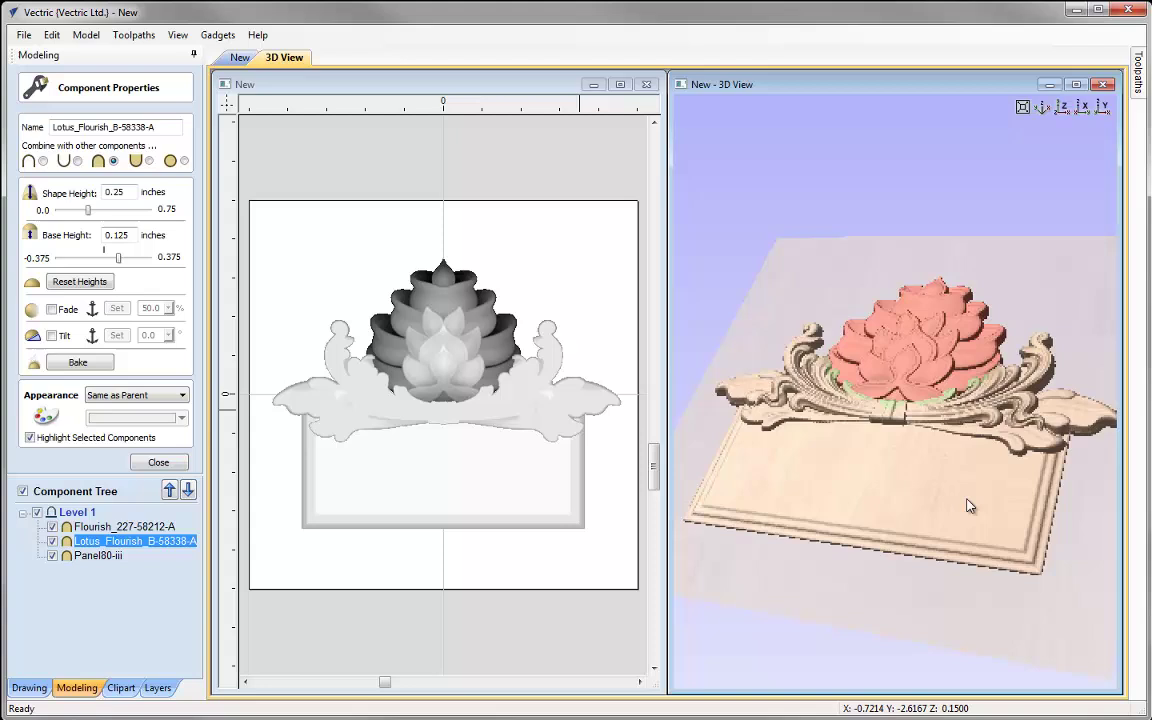
click(51, 336)
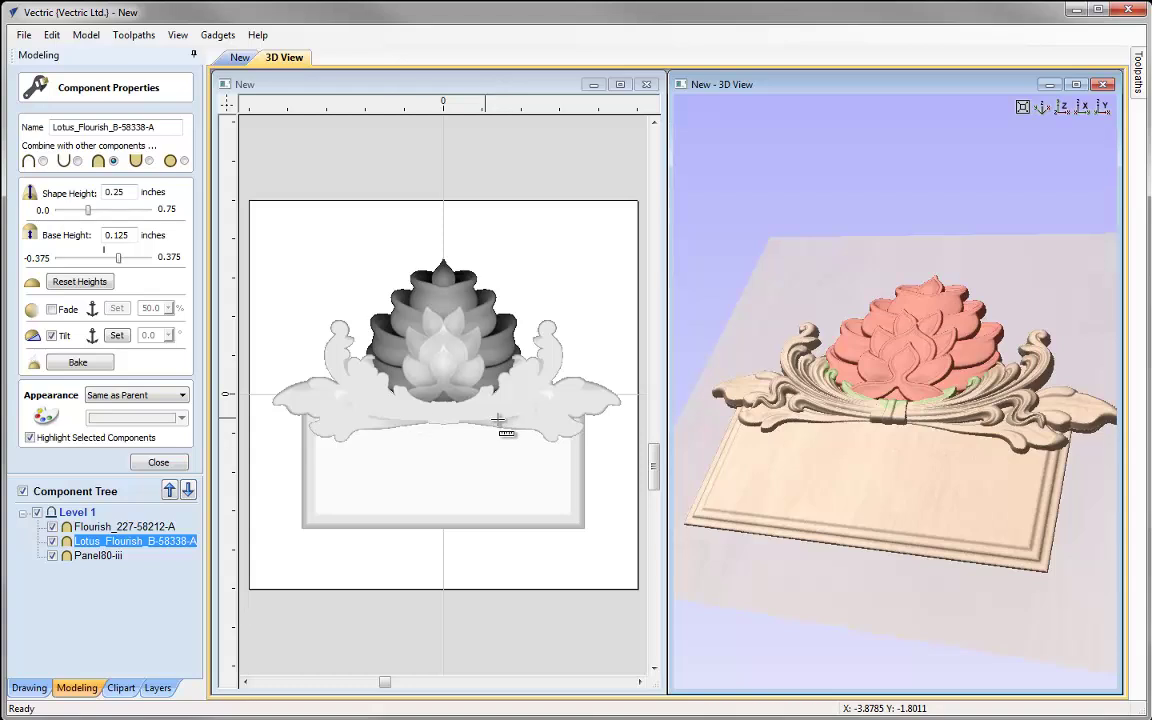
click(444, 243)
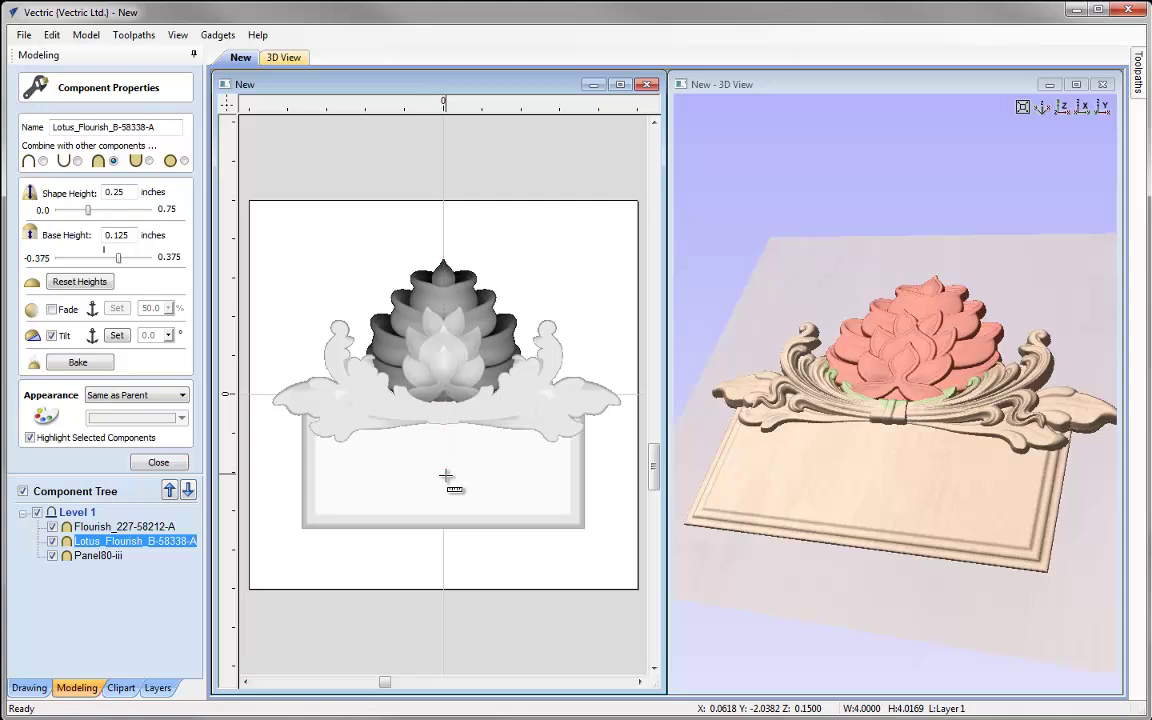
click(447, 478)
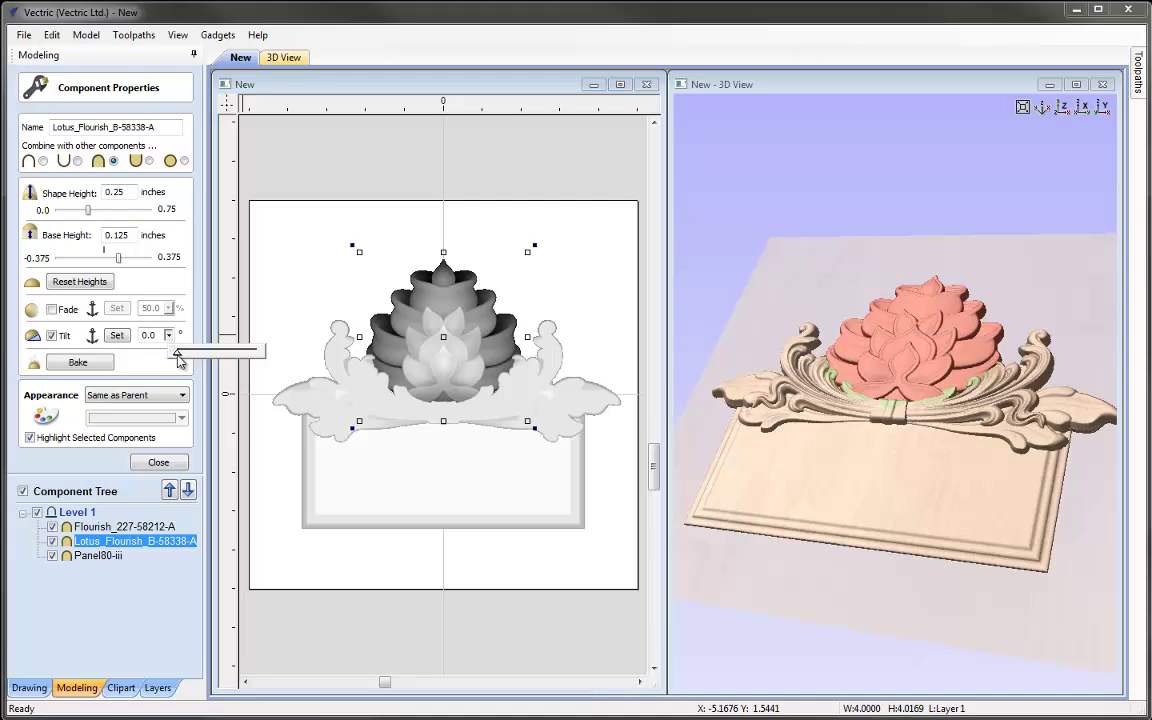
Try a tilt angle of 1.8 degrees on the lotus and settle on 2.0 degrees
drag(179, 358, 192, 357)
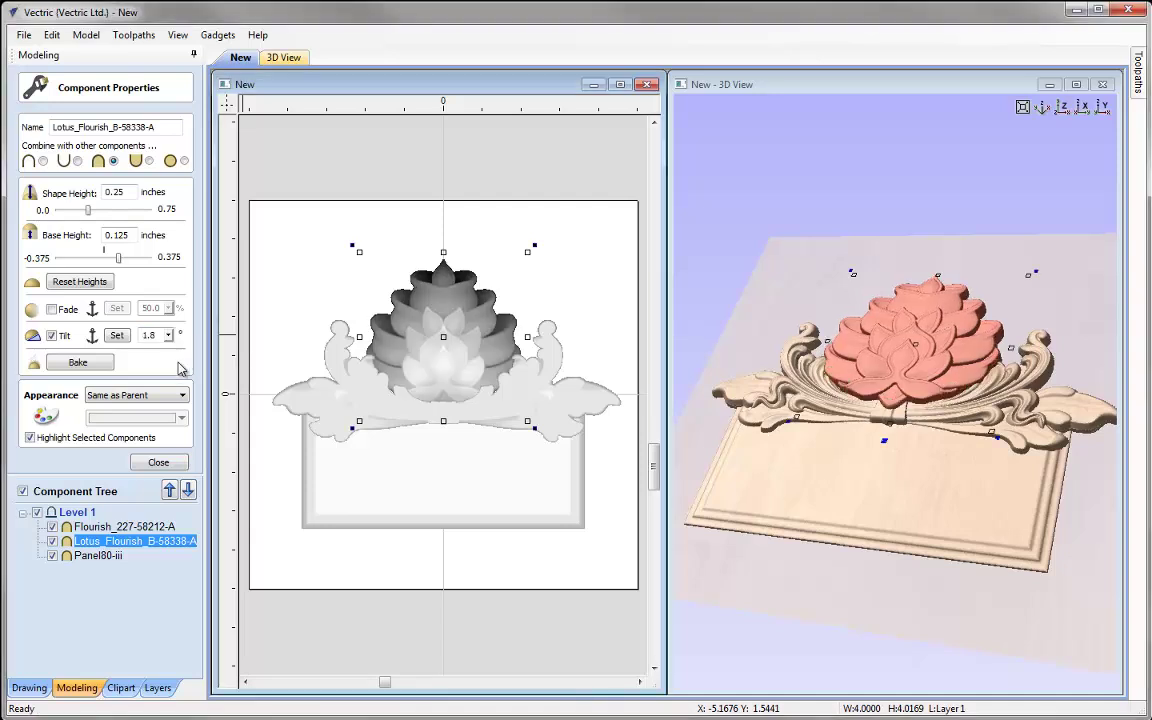
drag(863, 534, 821, 503)
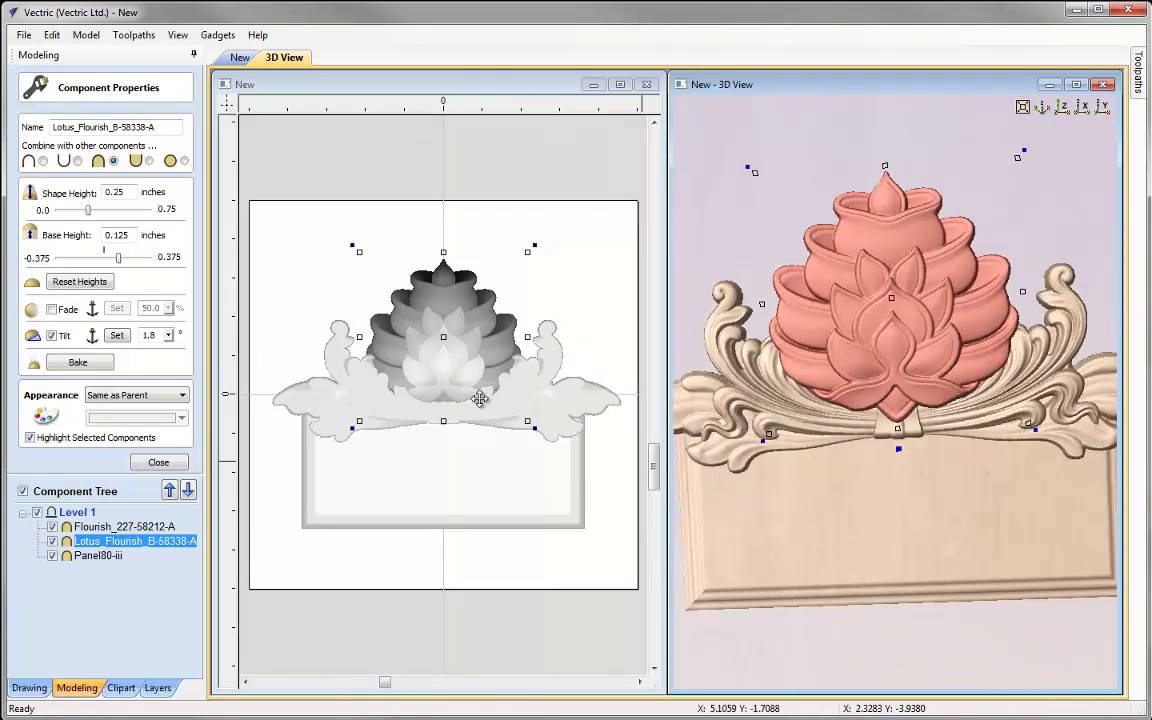
double_click(152, 336)
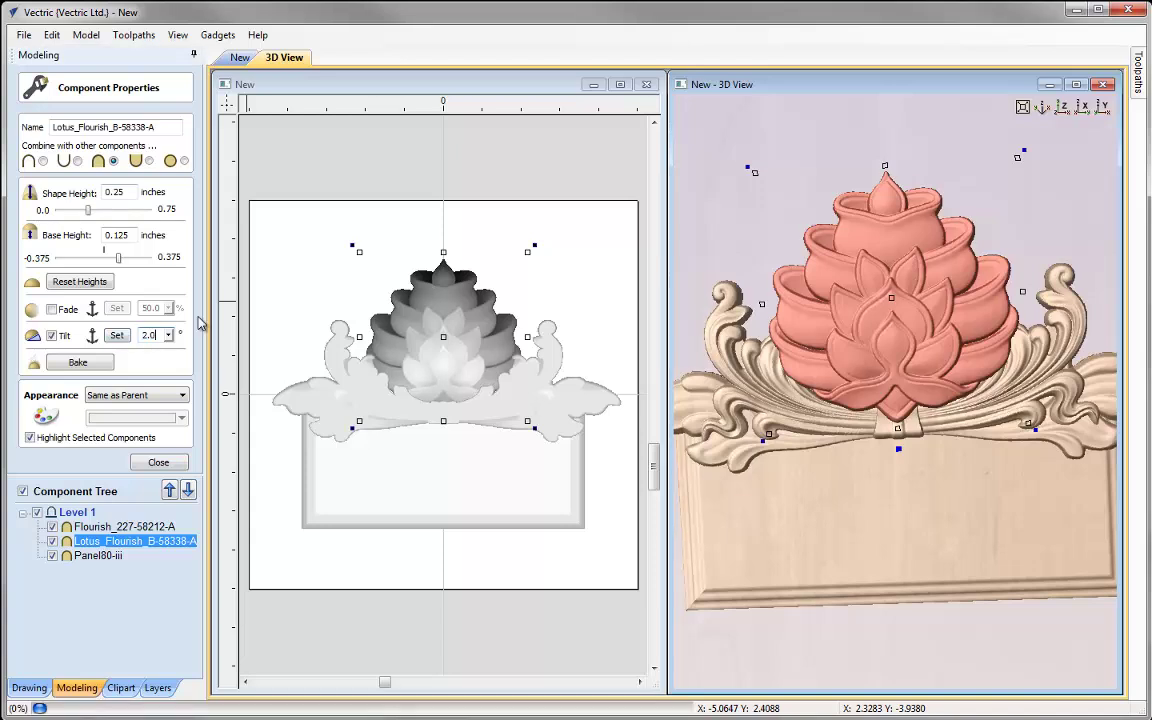
drag(795, 520, 757, 340)
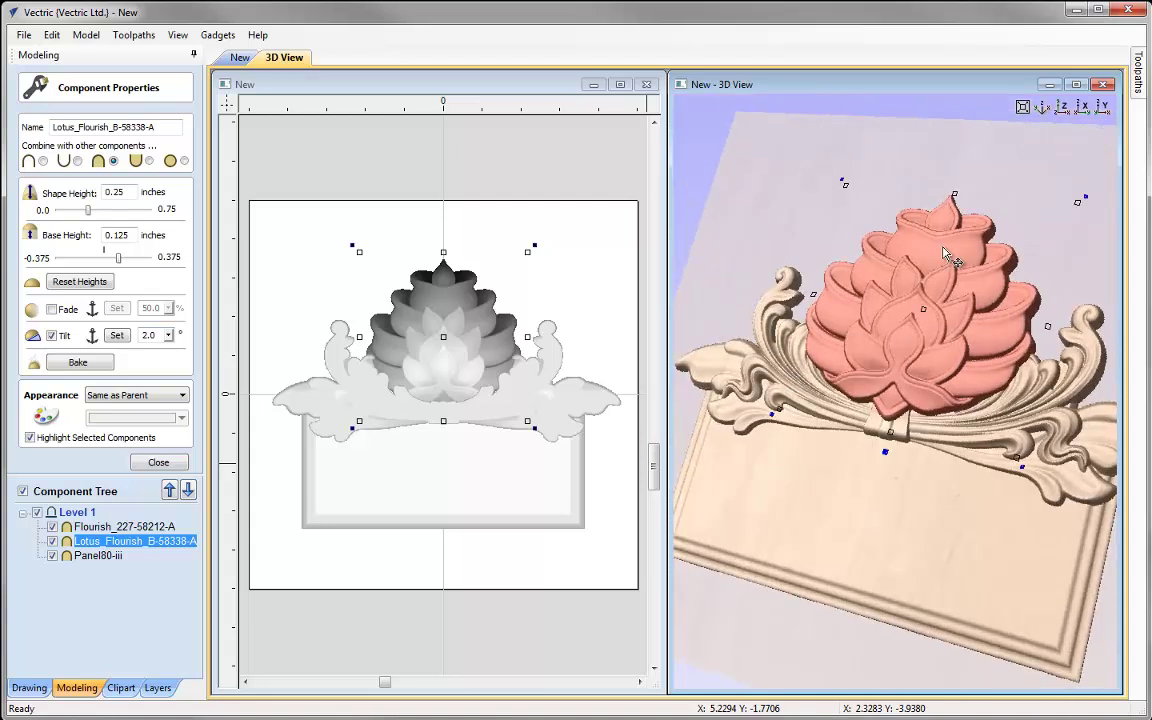
drag(868, 444, 905, 476)
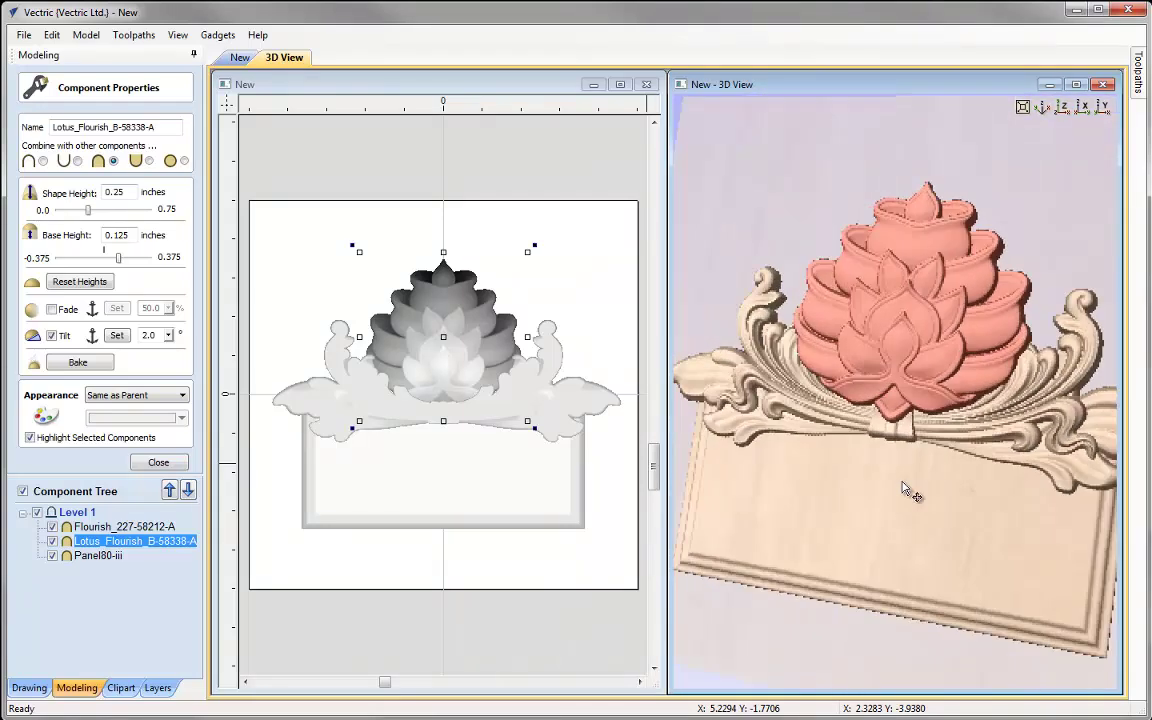
Try a solid gold colour as the appearance of both the lotus and flourish components
click(1063, 111)
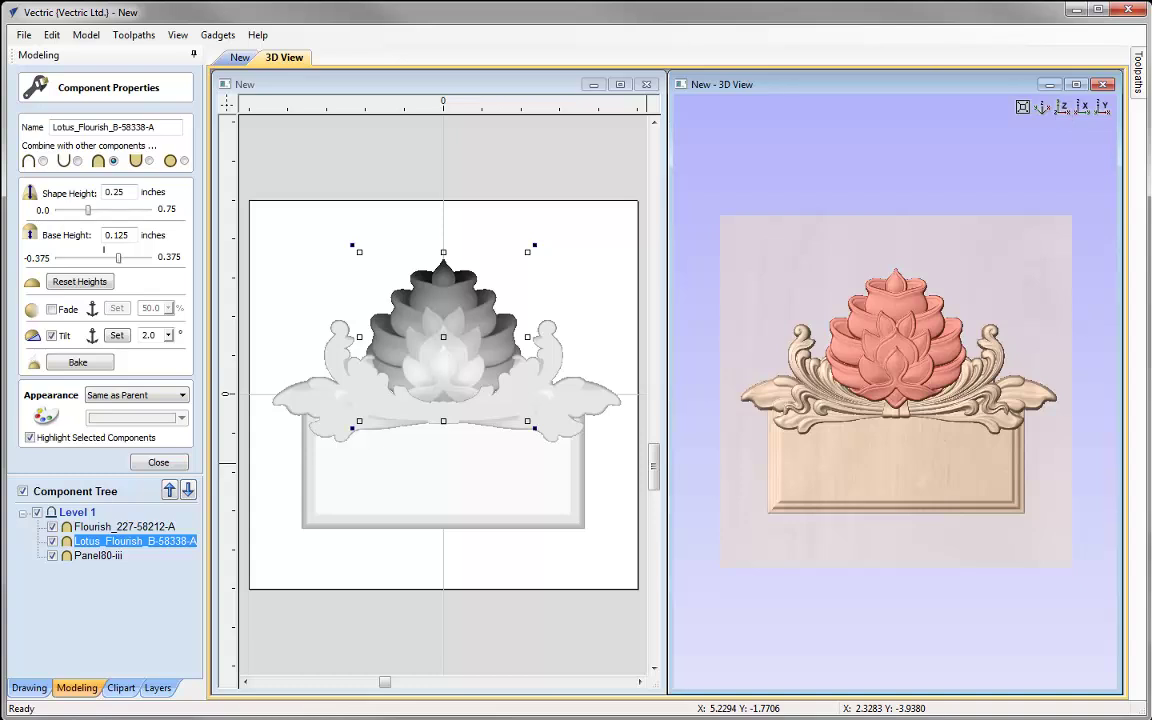
scroll(895, 390, up, 2)
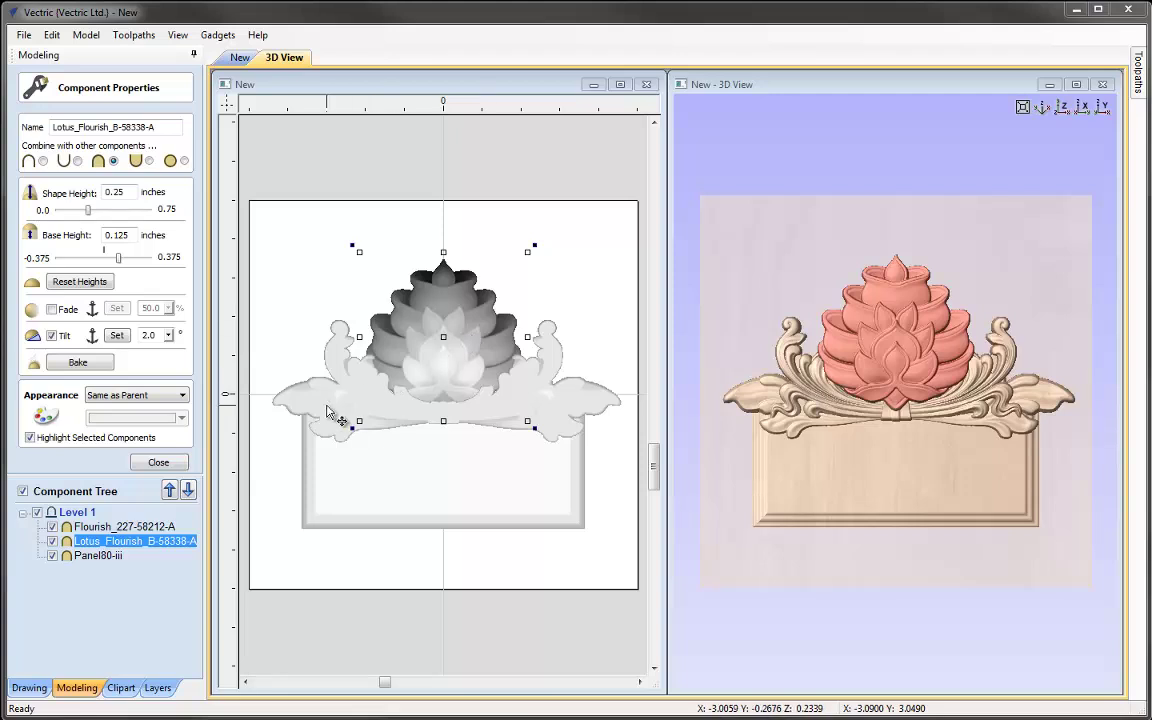
shift+click(365, 407)
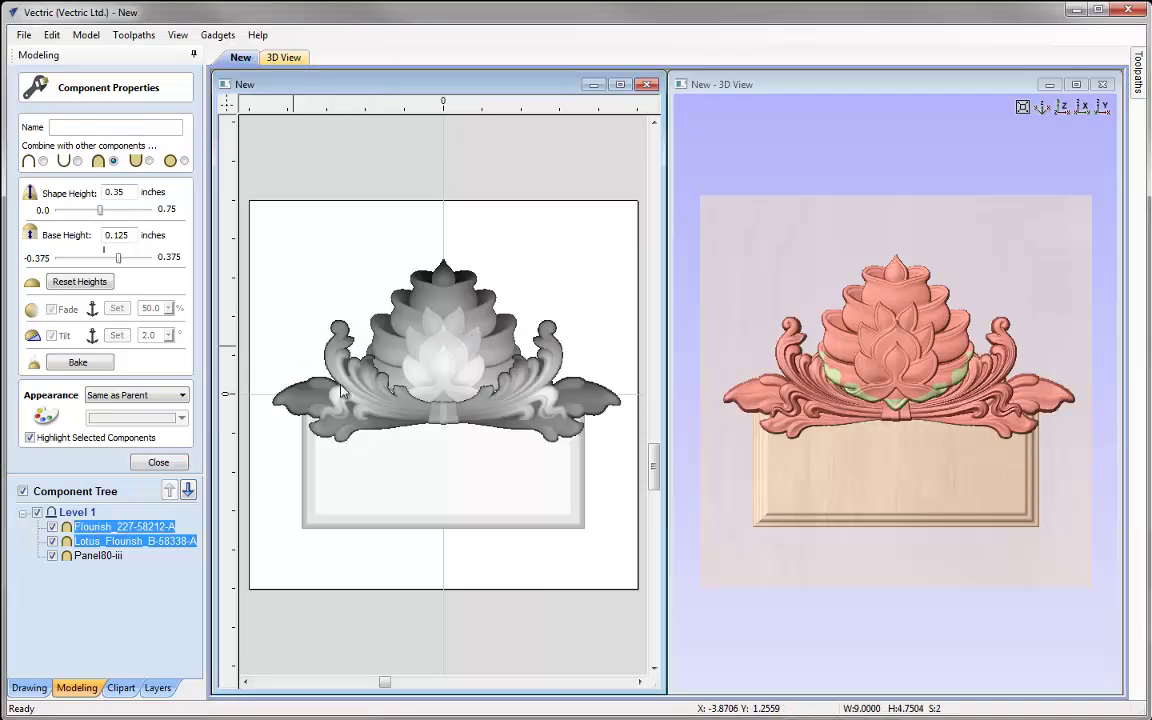
click(183, 398)
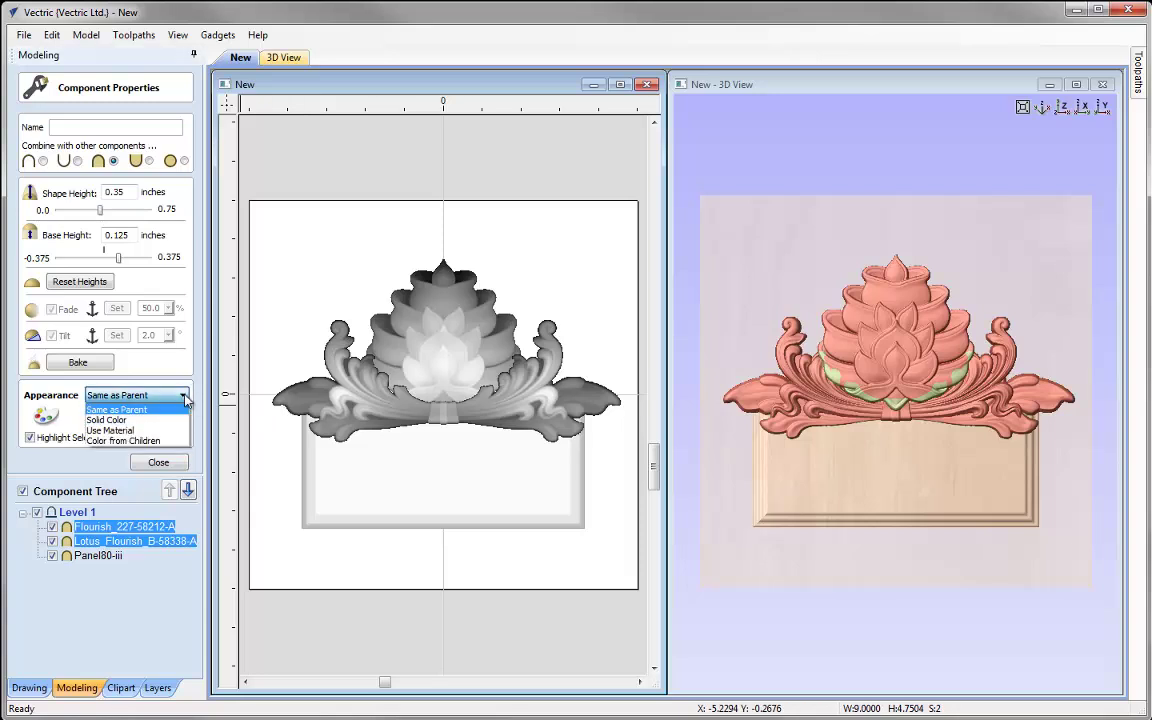
click(140, 420)
click(168, 418)
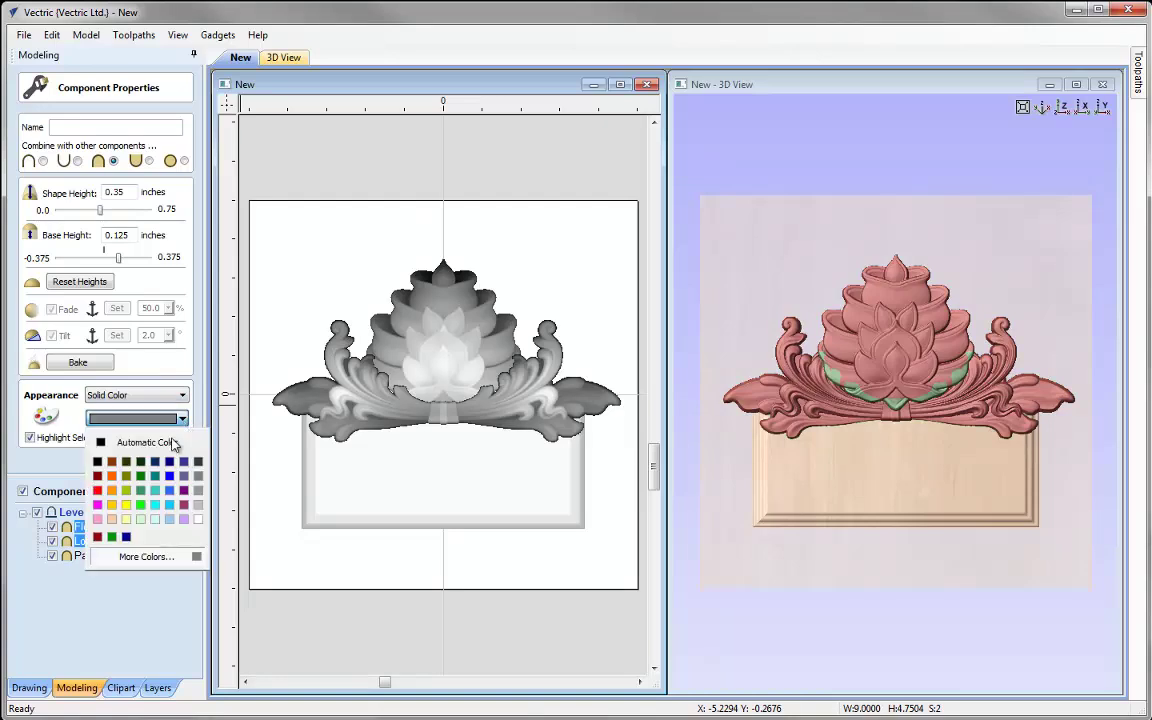
click(113, 506)
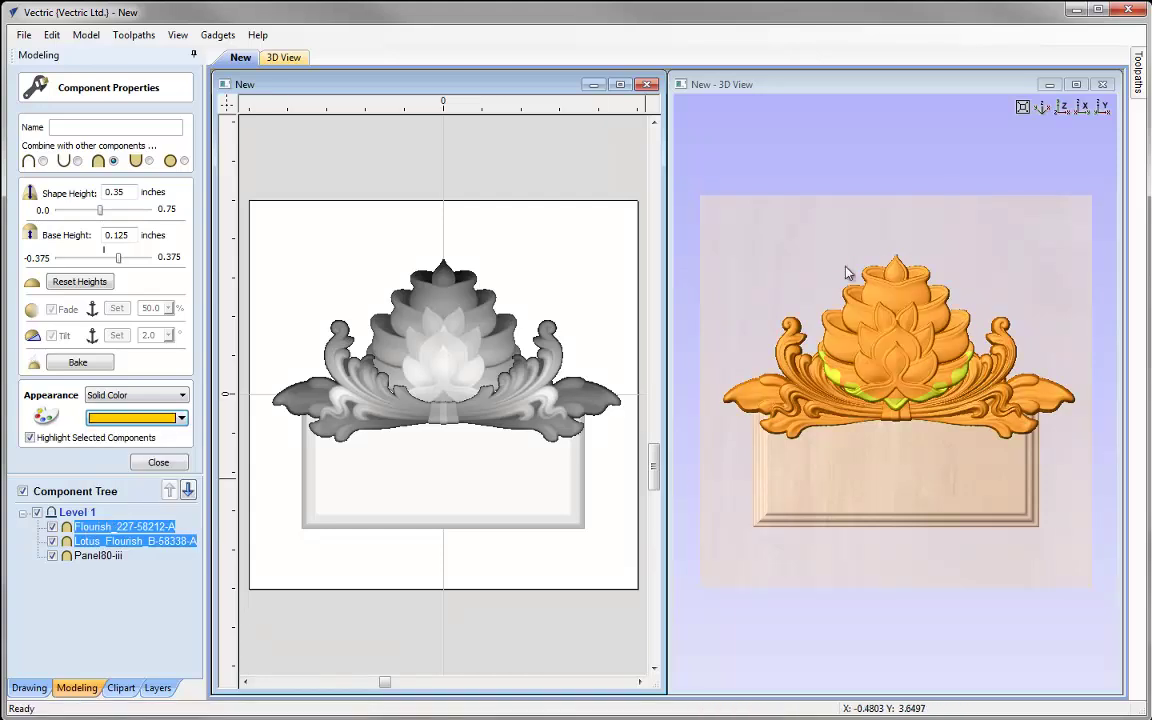
click(710, 273)
click(710, 273)
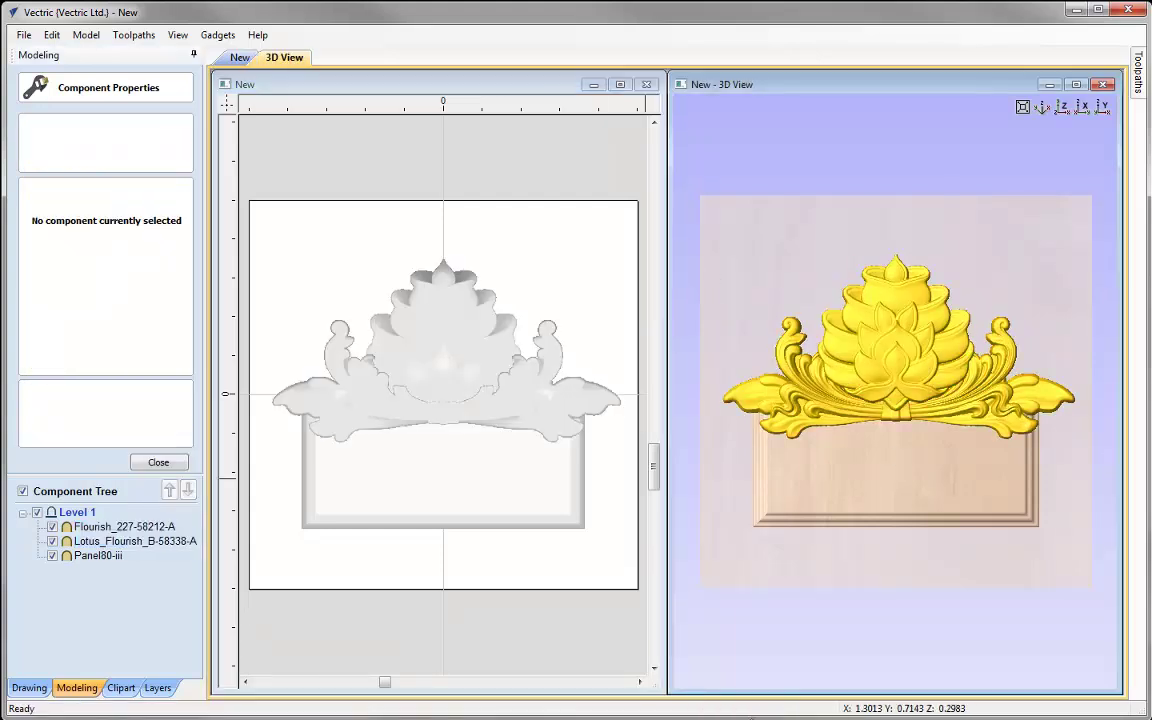
Select the lotus and flourish together, set their appearance to the Cherry material, and deselect them
click(437, 350)
shift+click(313, 368)
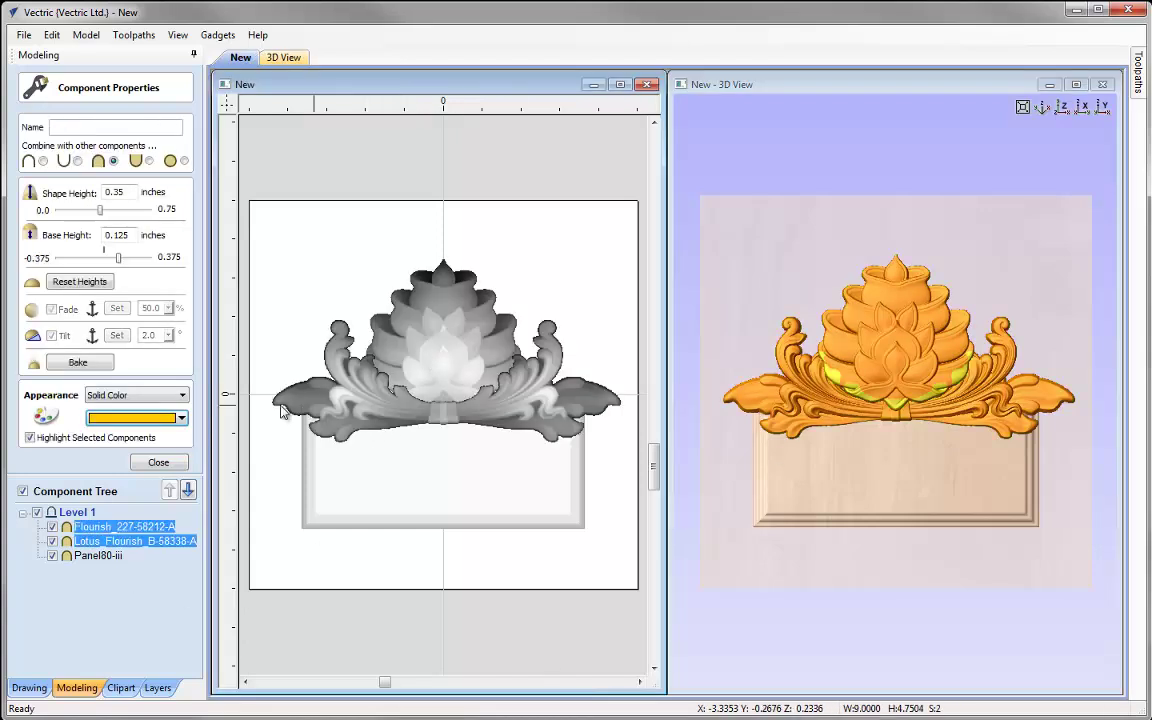
click(183, 400)
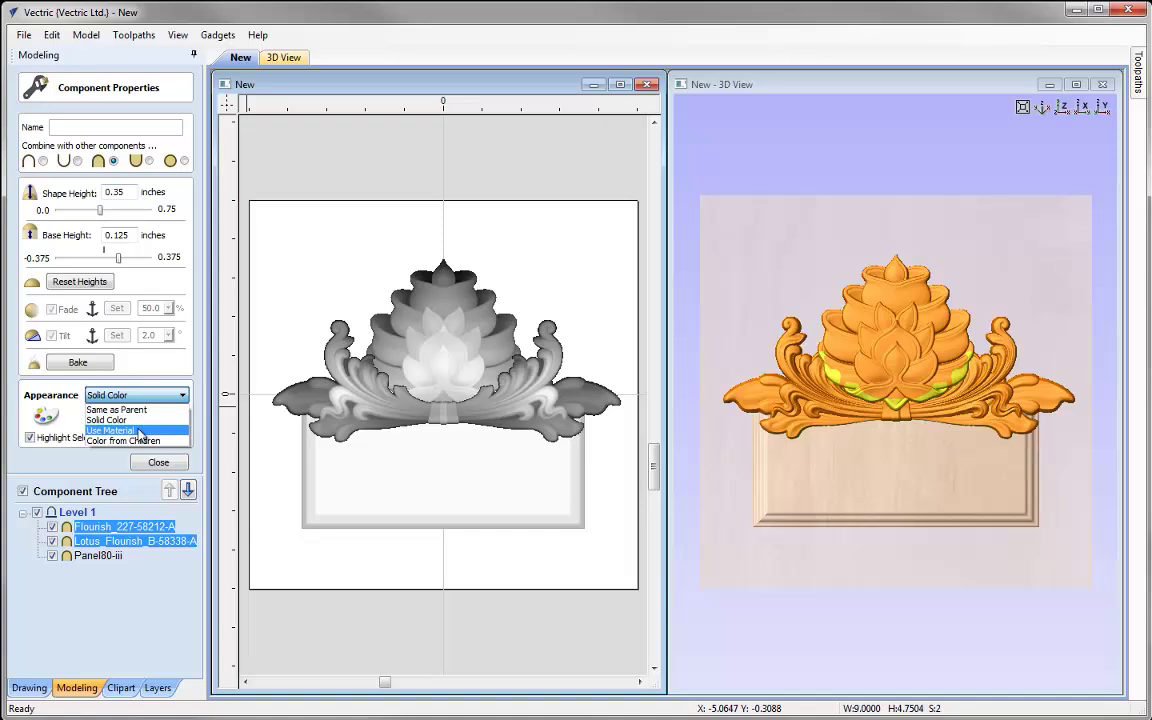
click(140, 432)
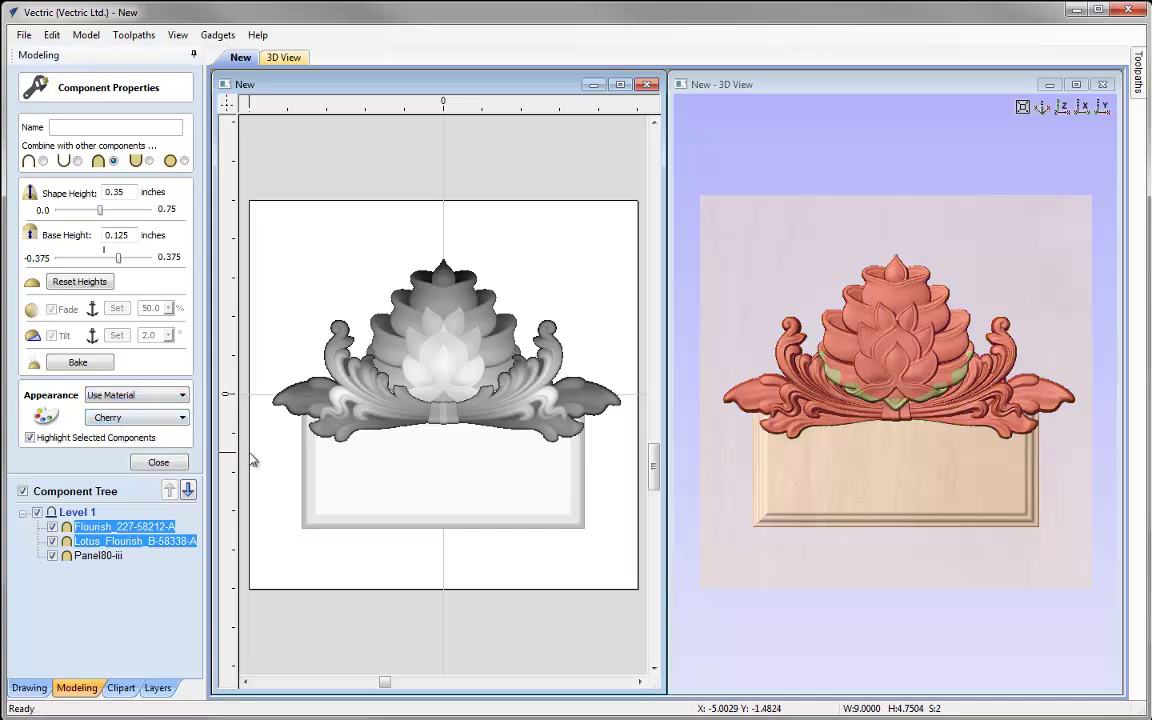
click(224, 407)
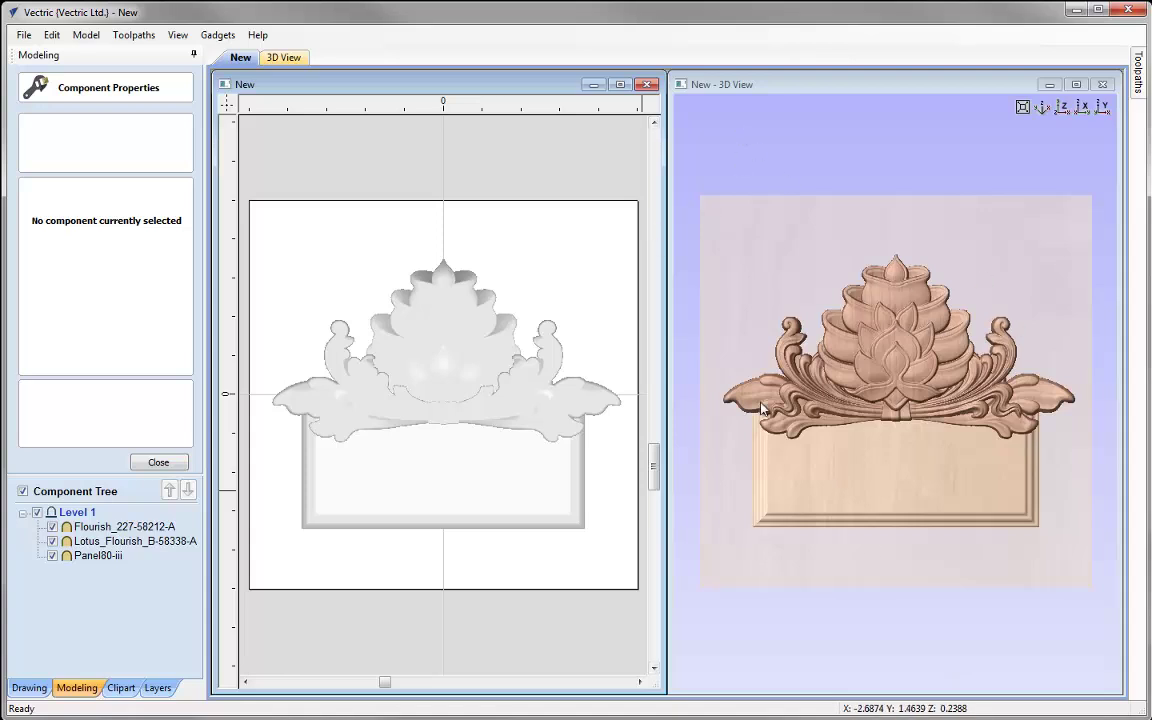
click(762, 146)
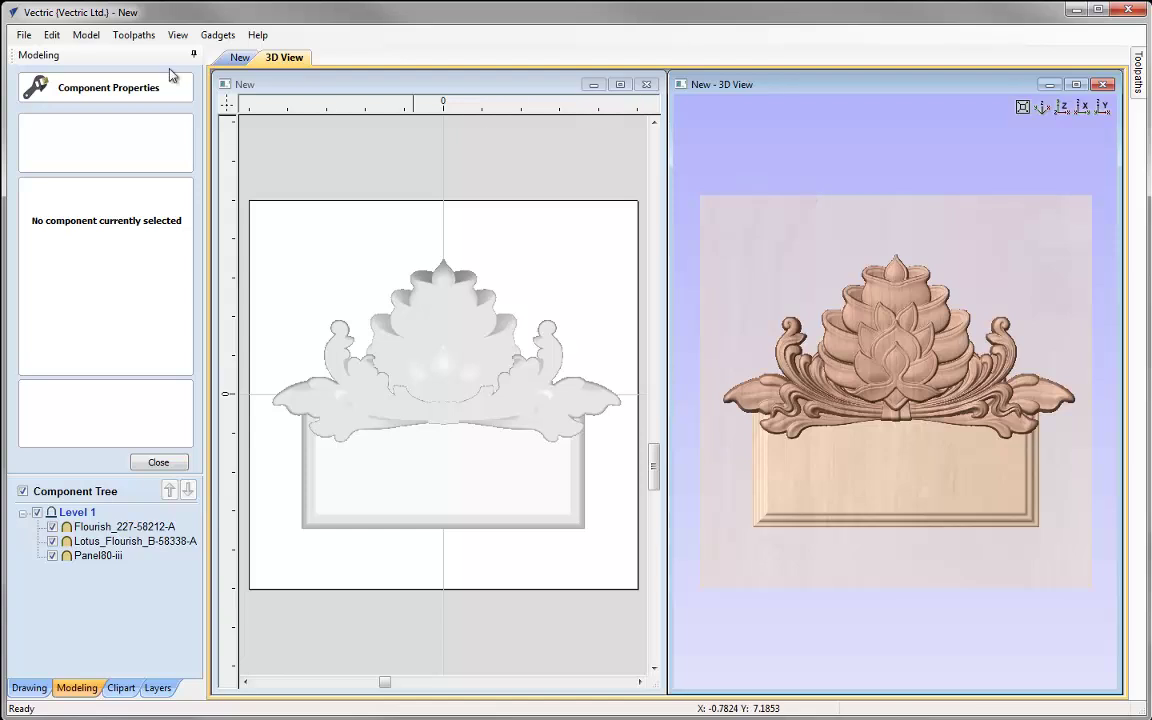
Enable shadow shading for the 3D view and close the component properties
click(178, 36)
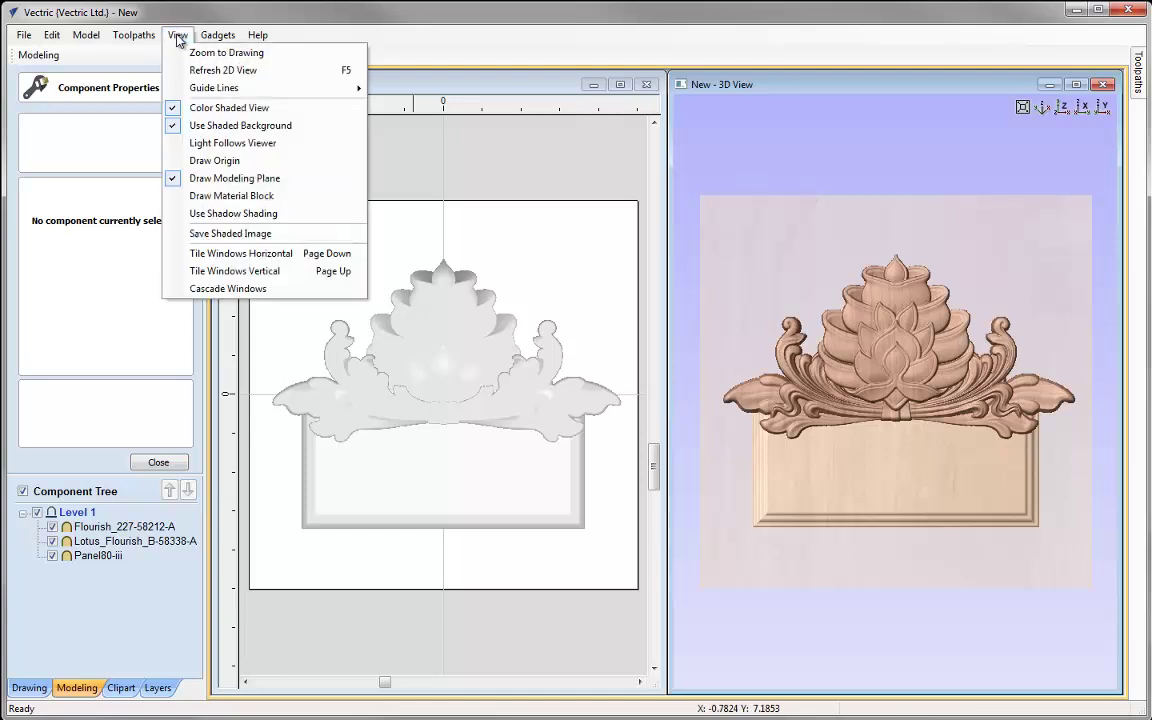
click(274, 214)
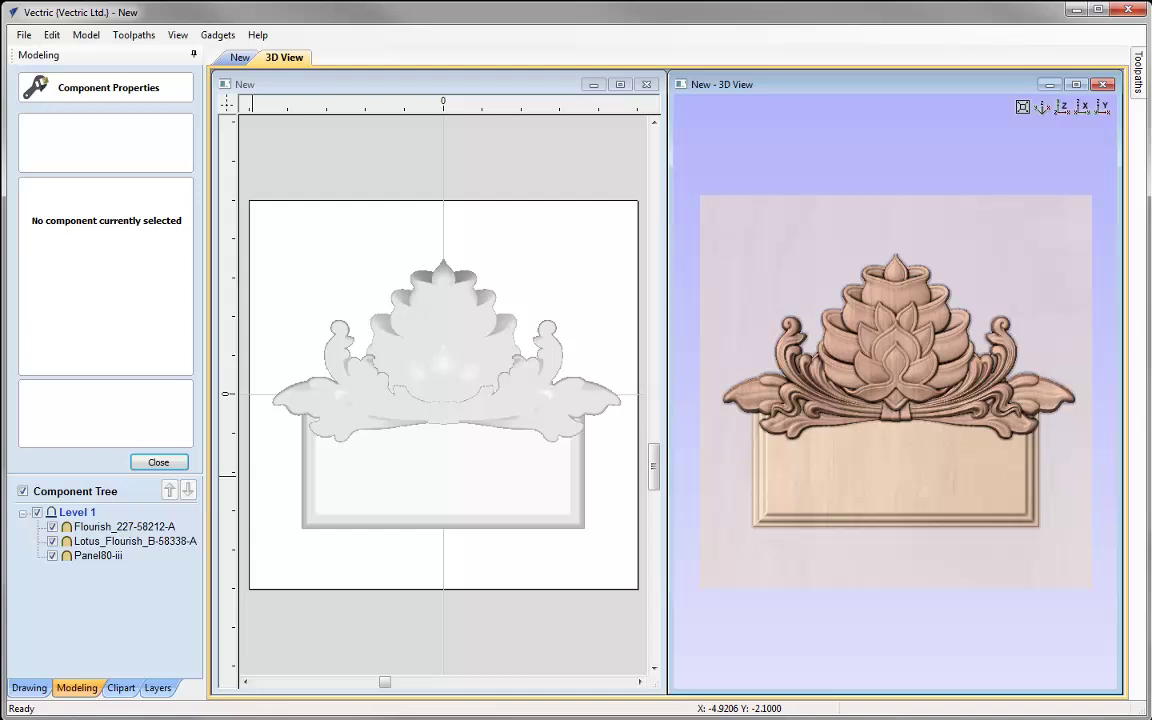
click(170, 463)
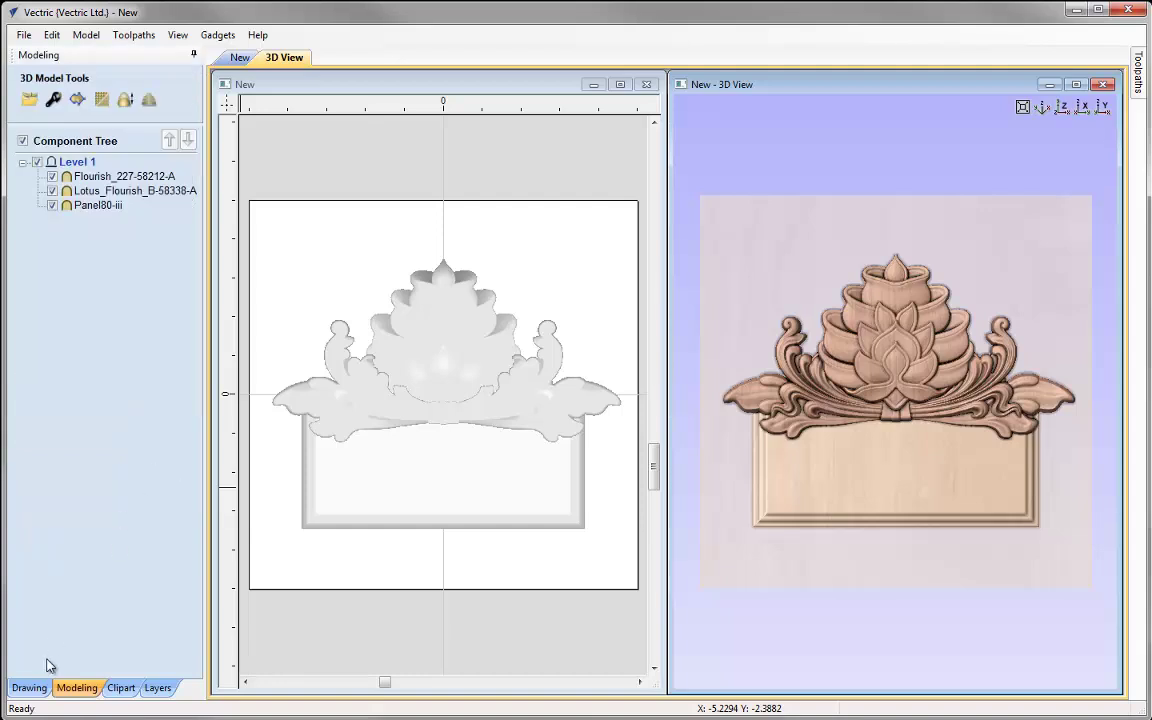
Create the two-line text "Lotus Cottage" in Palatino Linotype, center-aligned, with a text height of 0.8 inches
click(29, 688)
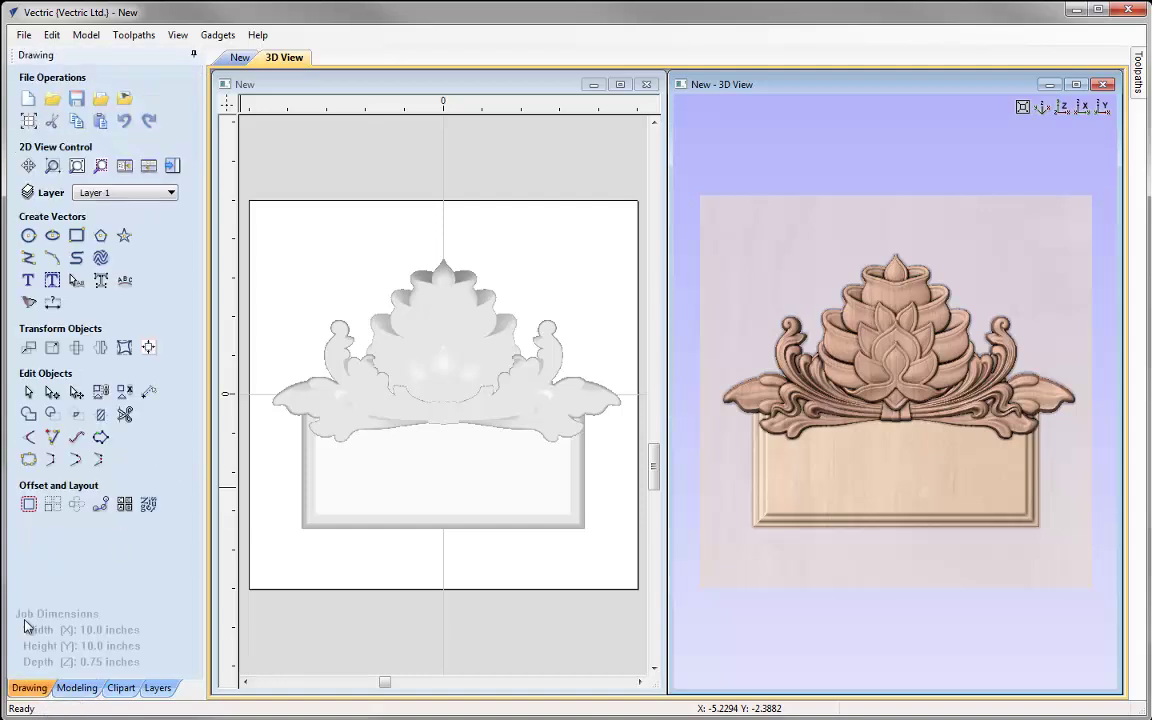
click(28, 282)
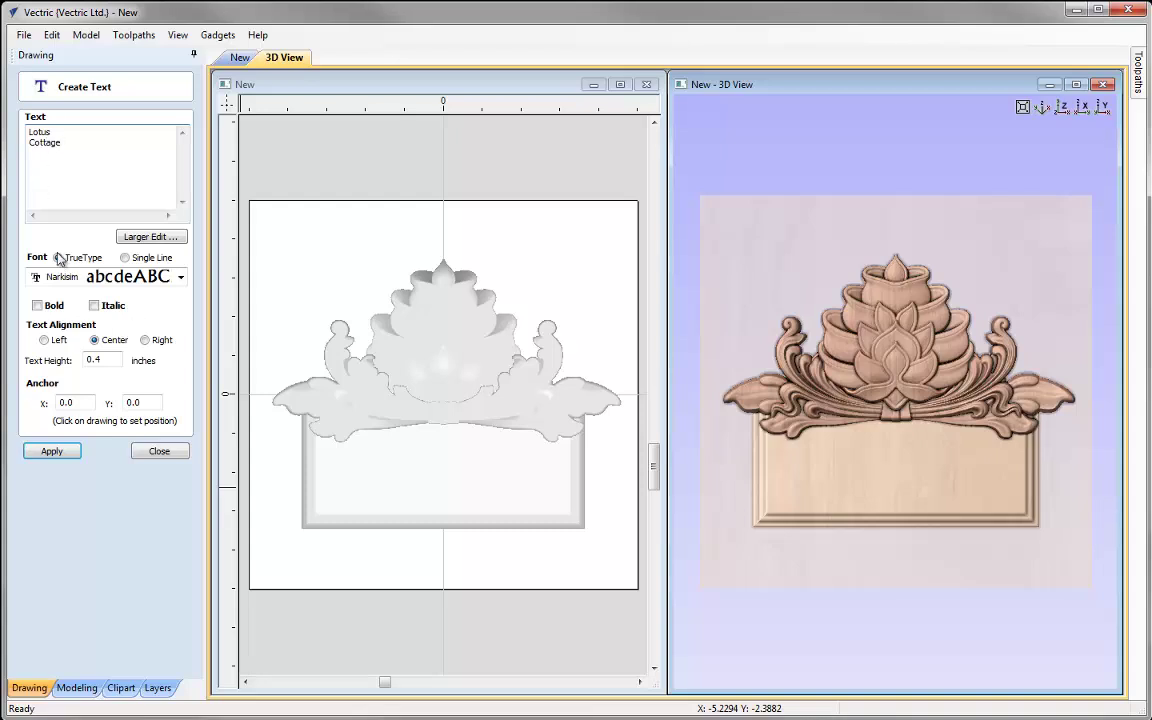
click(181, 279)
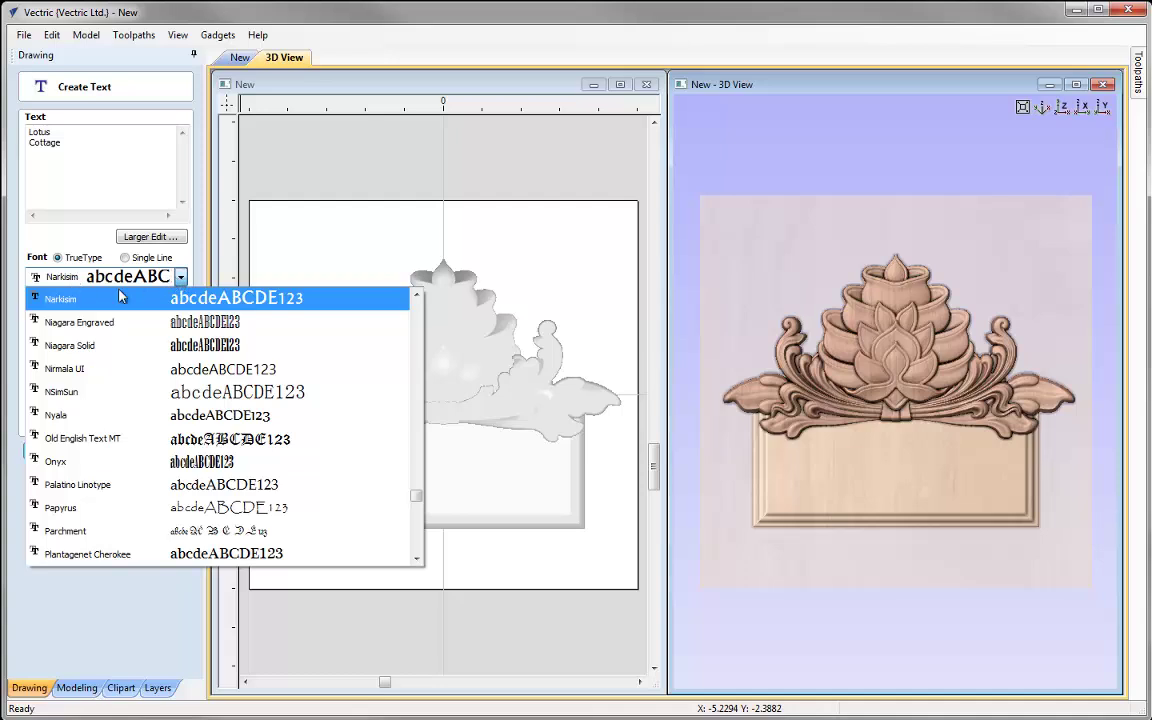
click(124, 490)
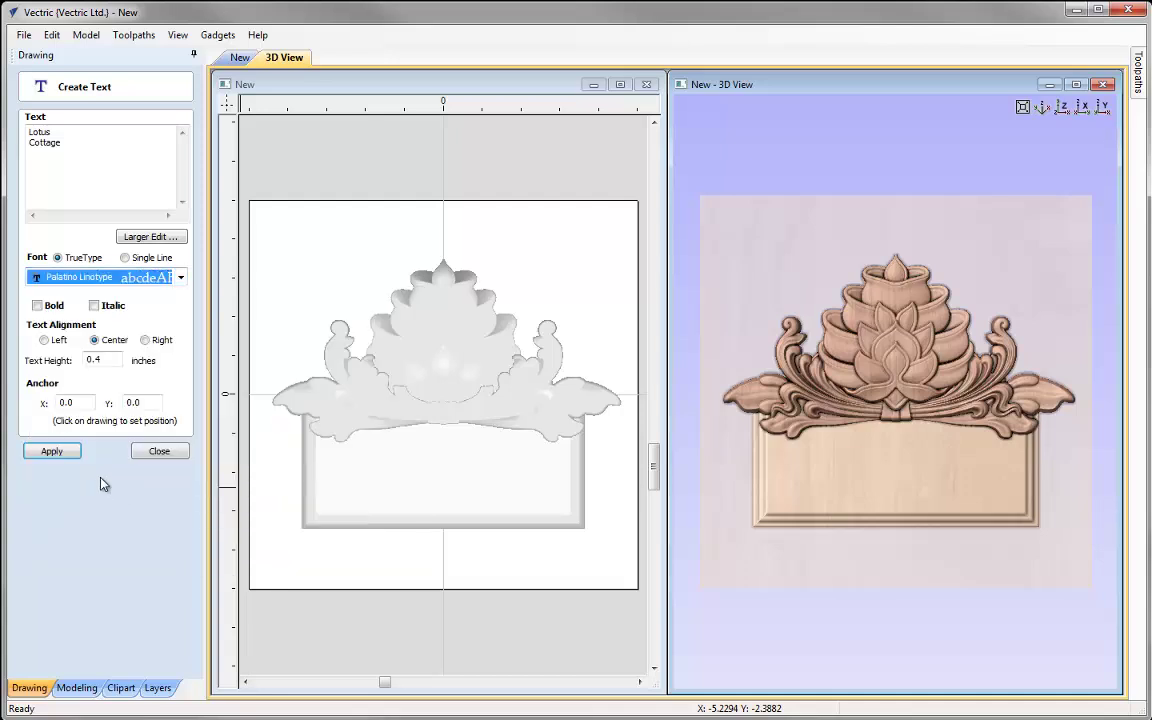
click(93, 361)
key(BackSpace)
text(5)
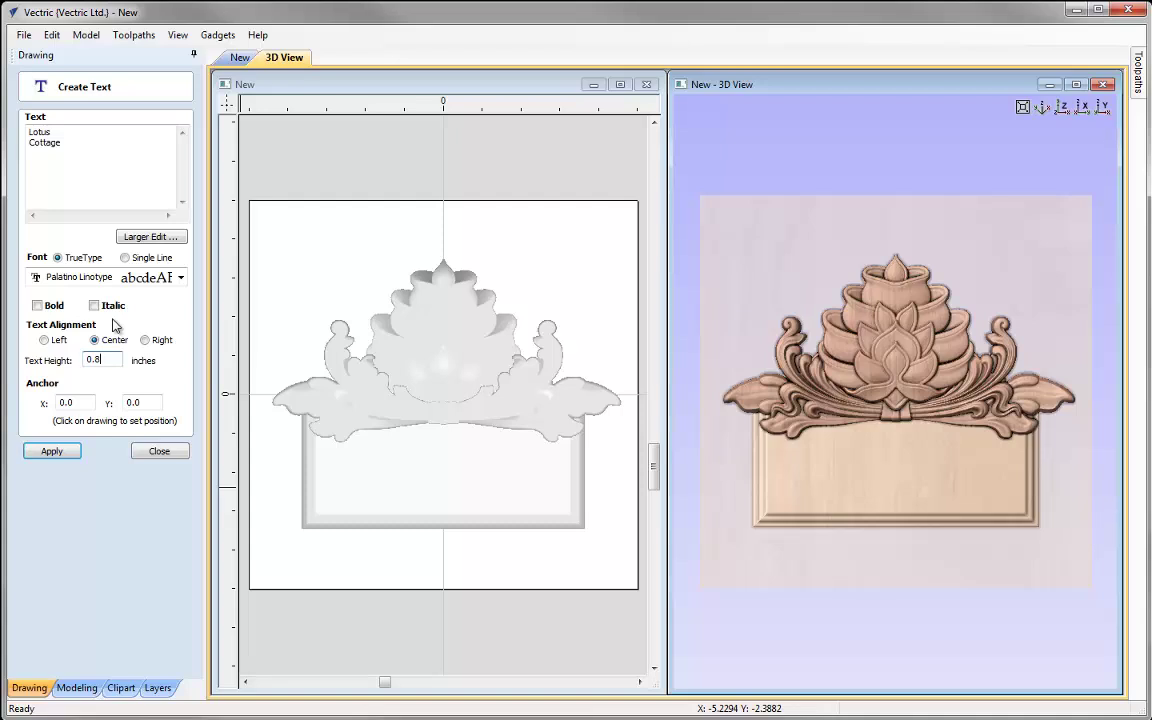
click(51, 451)
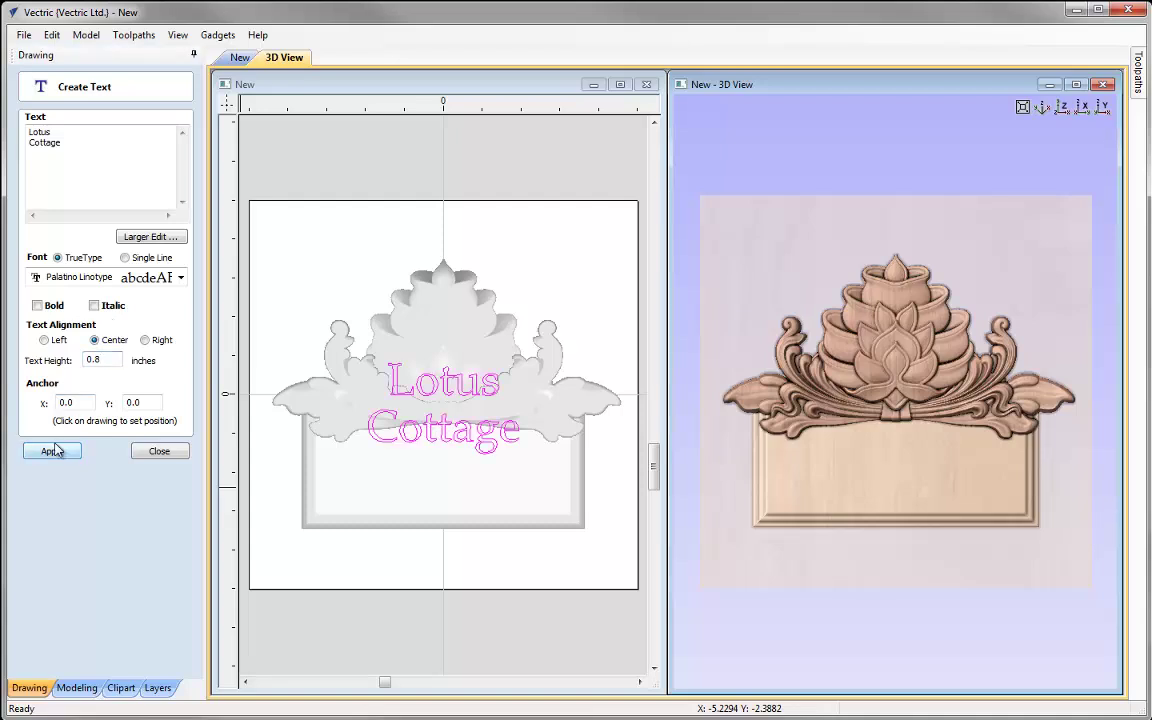
click(165, 453)
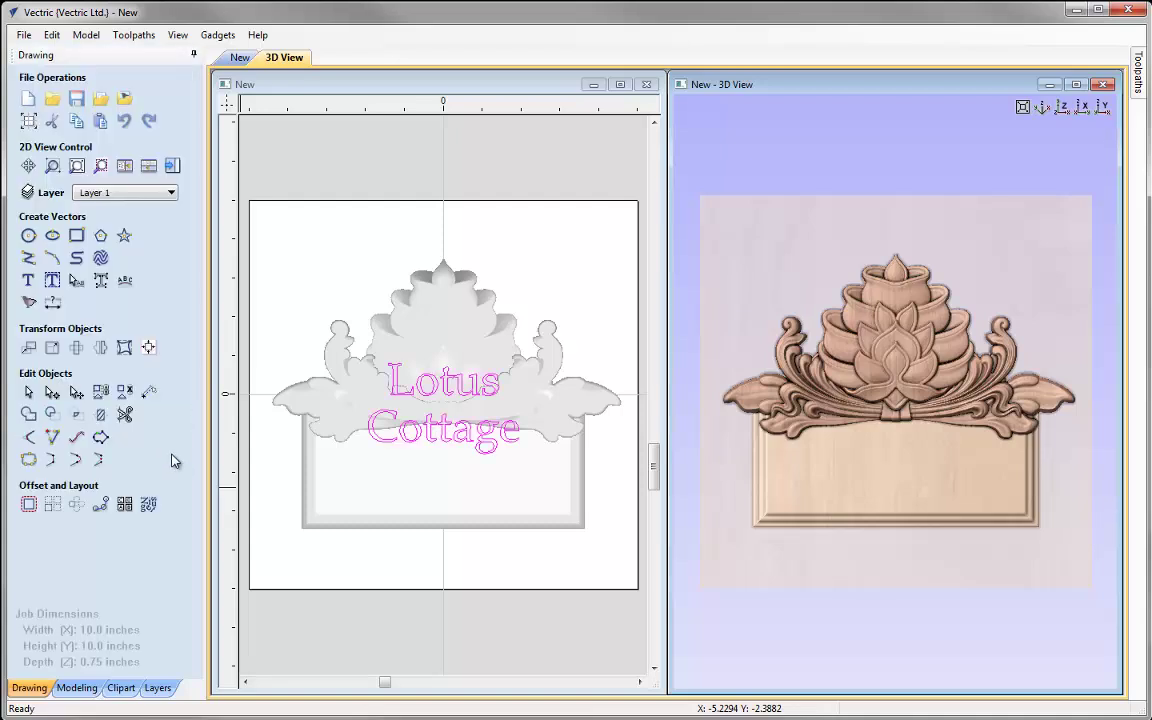
Move the Lotus Cottage text straight down onto the panel and maximize the 2D view
click(446, 396)
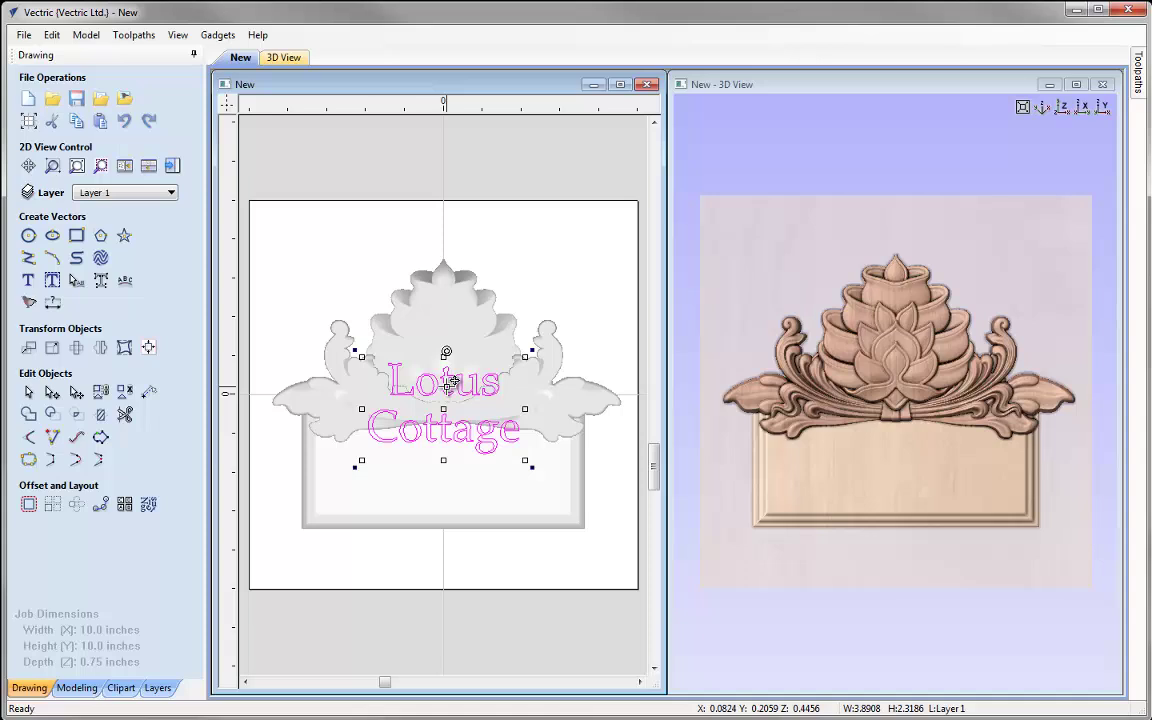
drag(451, 381, 446, 446)
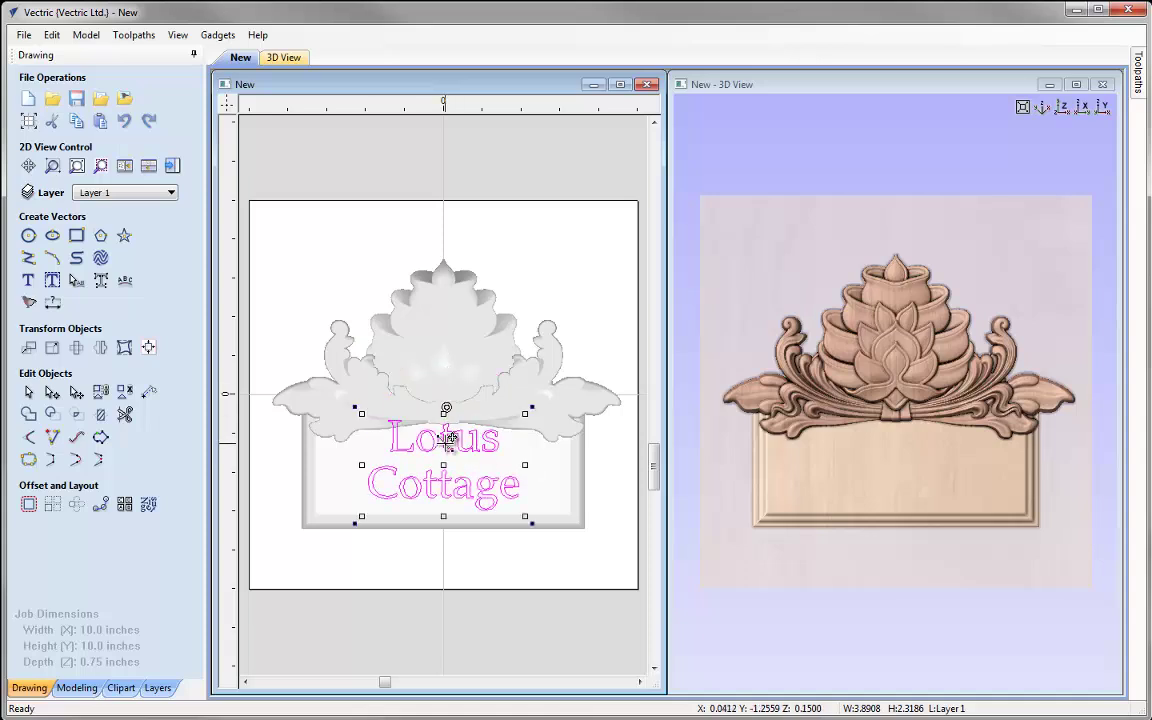
click(620, 86)
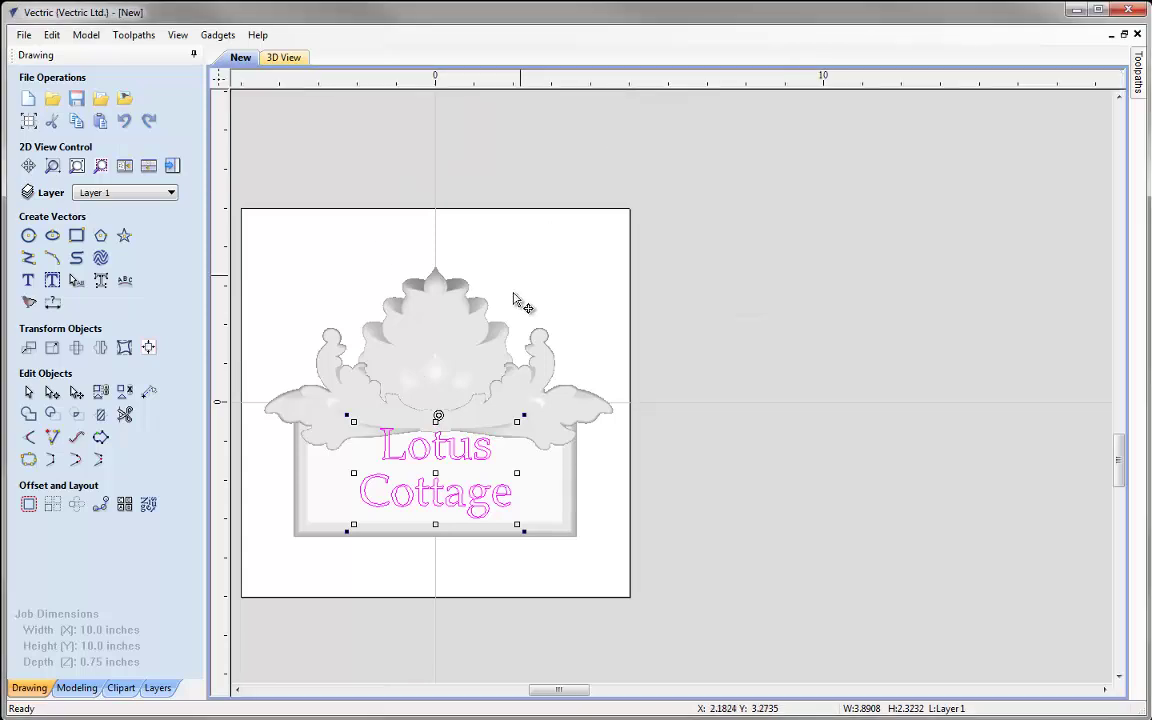
Tighten the line spacing between the words Lotus and Cottage with the text spacing tool
click(101, 166)
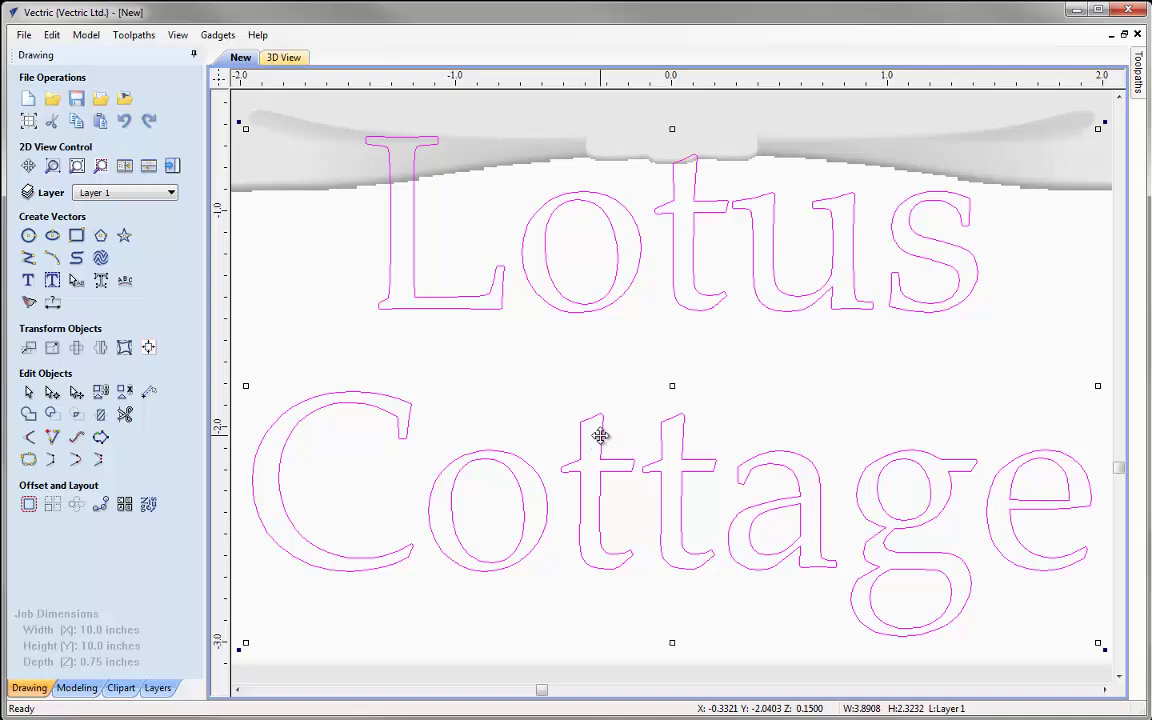
scroll(596, 440, down, 2)
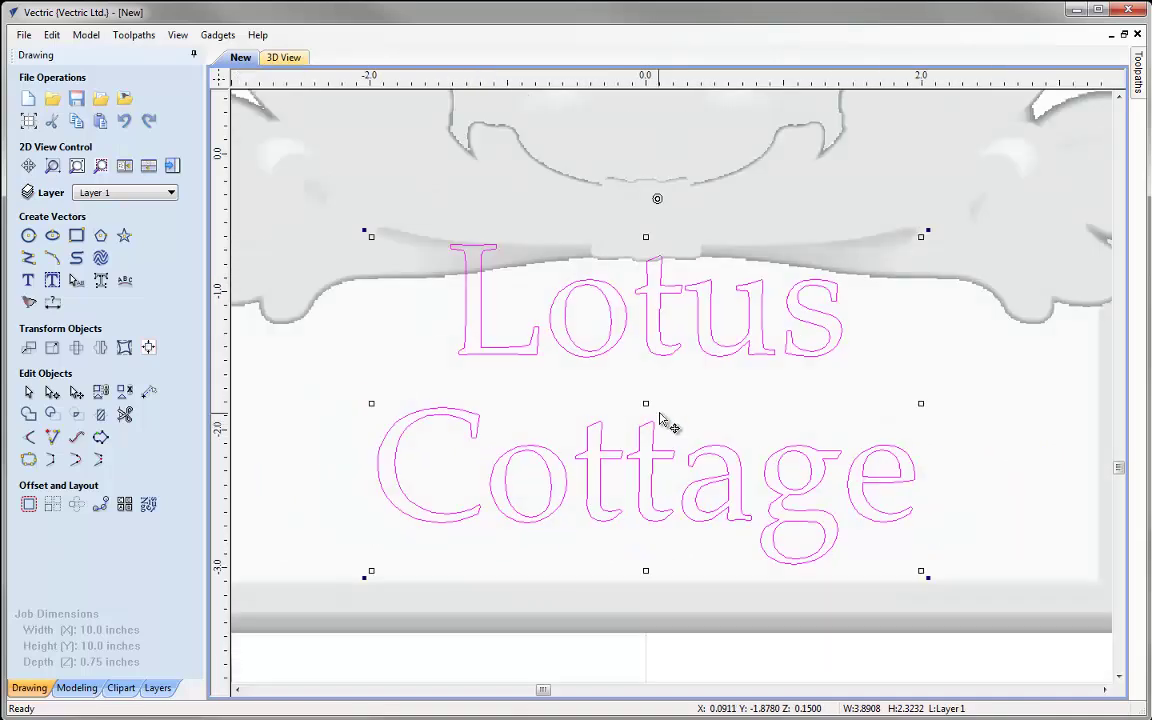
click(76, 281)
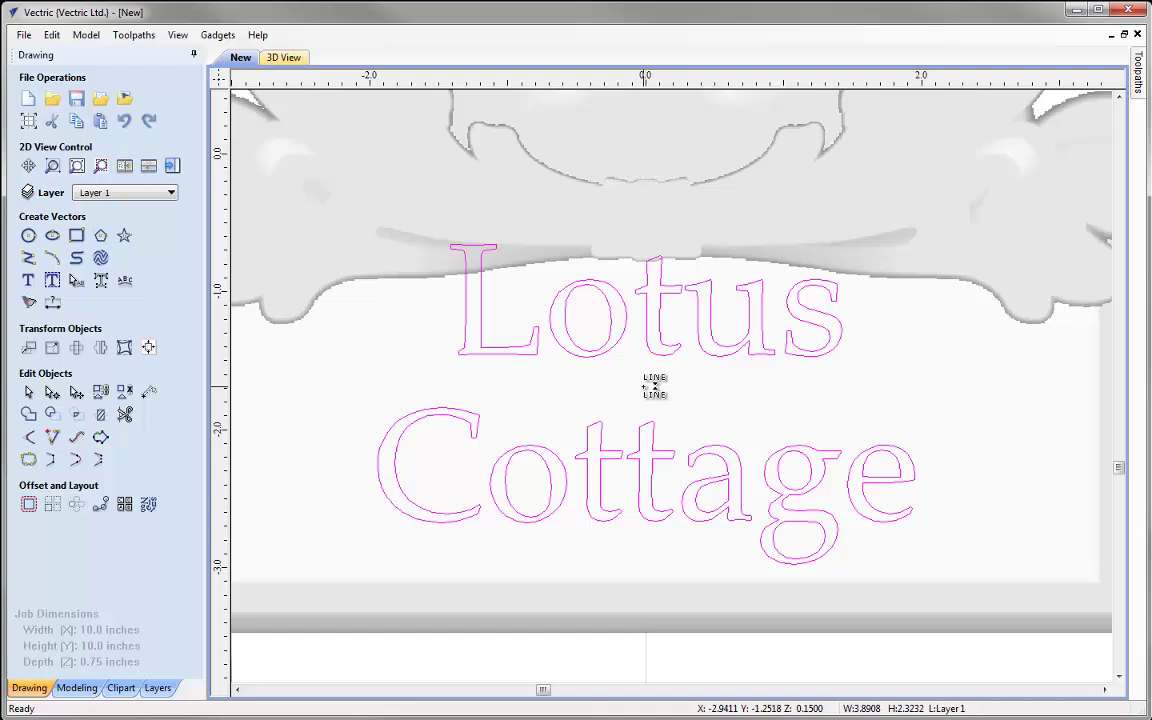
drag(654, 386, 652, 385)
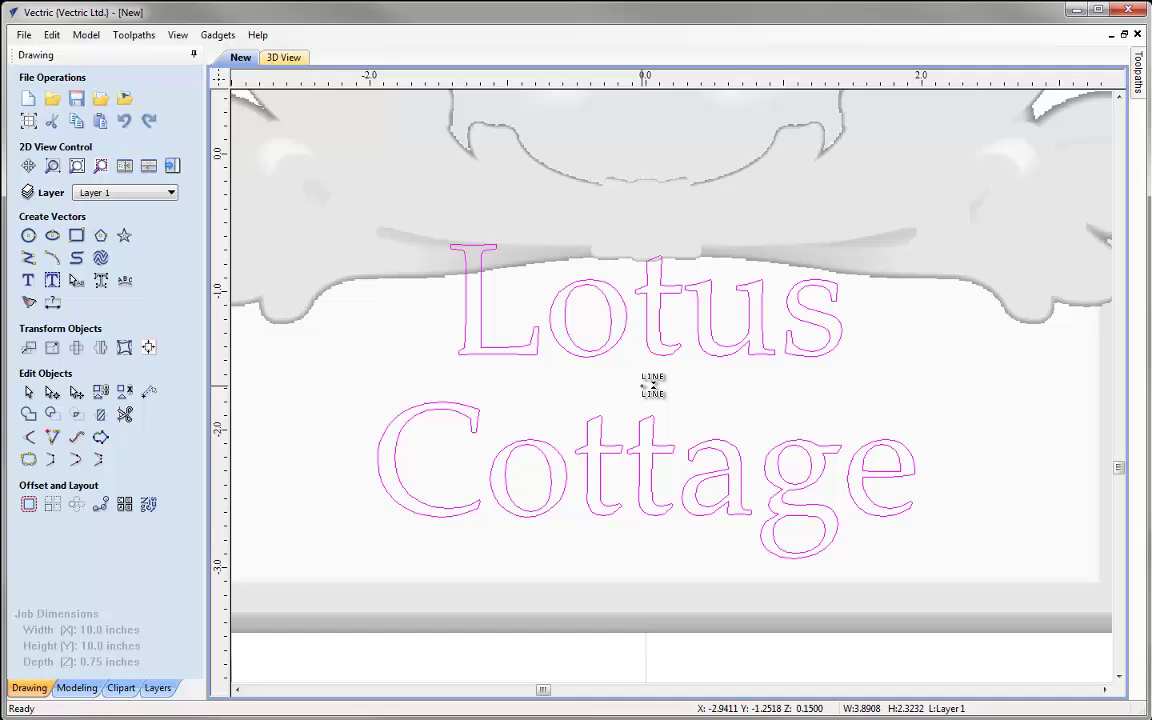
drag(652, 385, 649, 377)
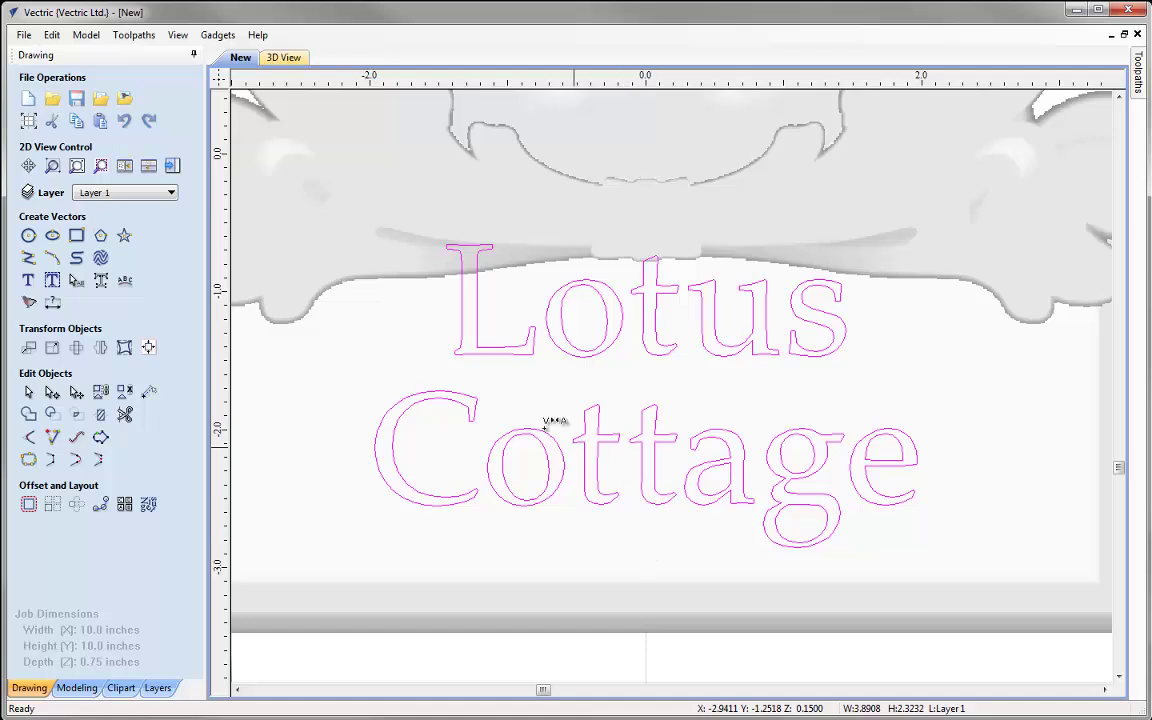
Fit the whole job in view and move the Lotus Cottage text slightly lower on the panel, clear of the flourish
click(77, 167)
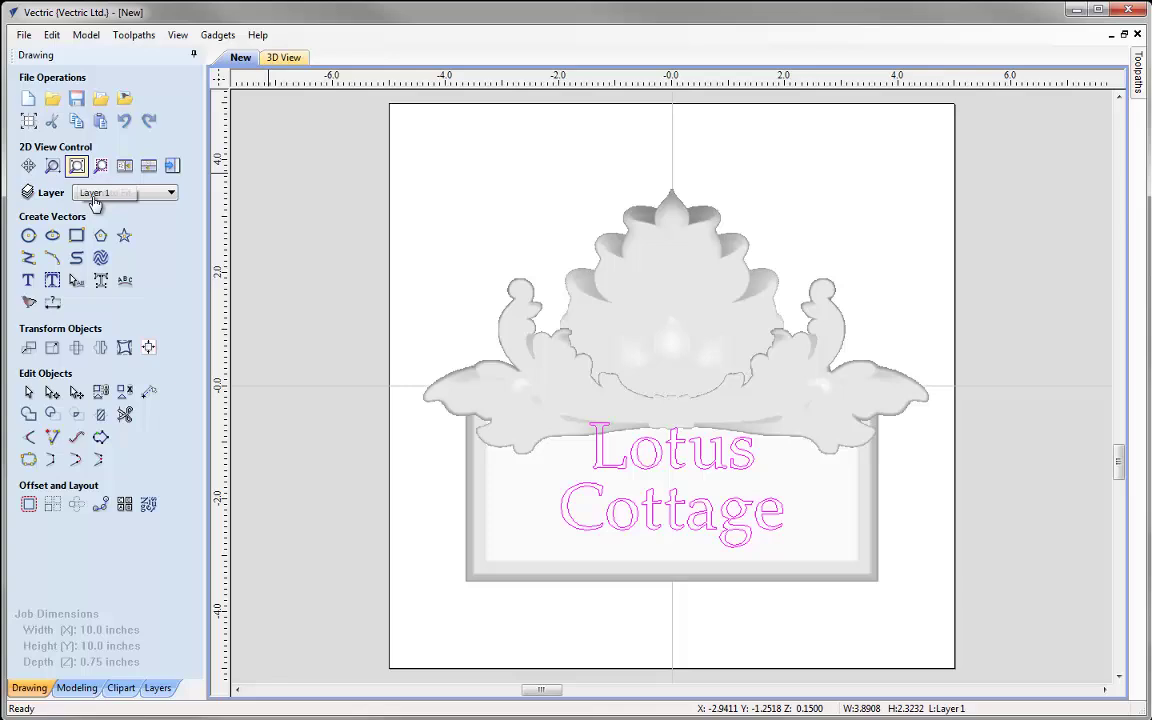
click(28, 391)
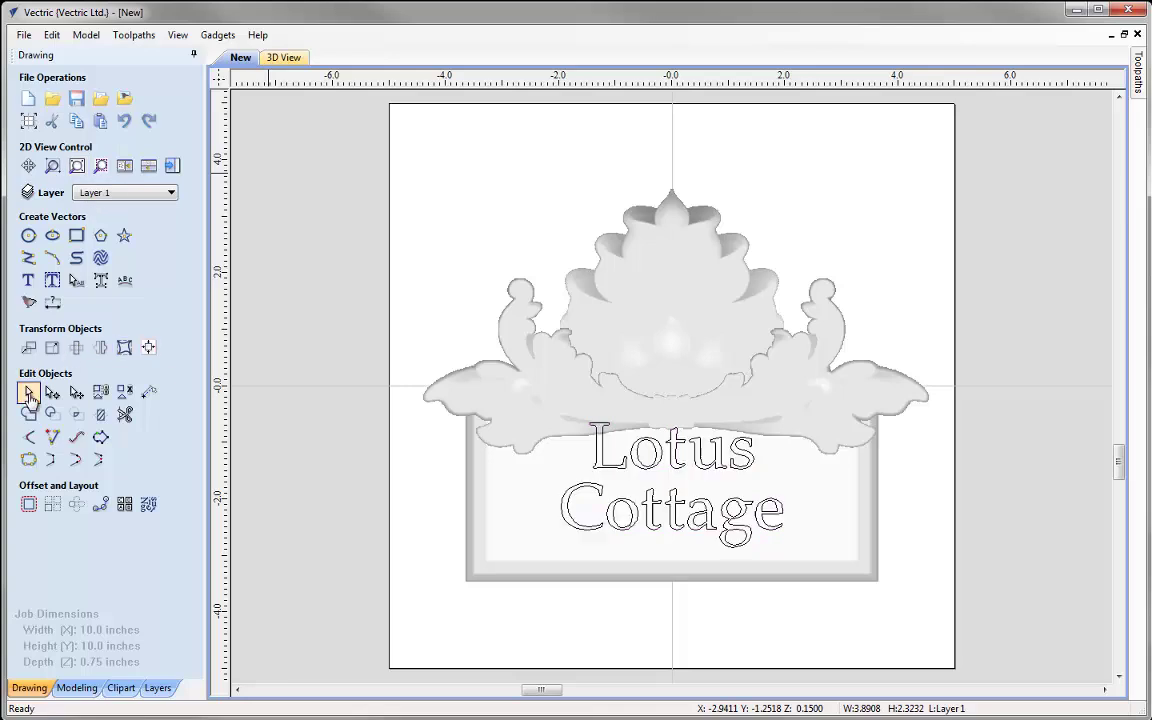
click(645, 473)
click(645, 474)
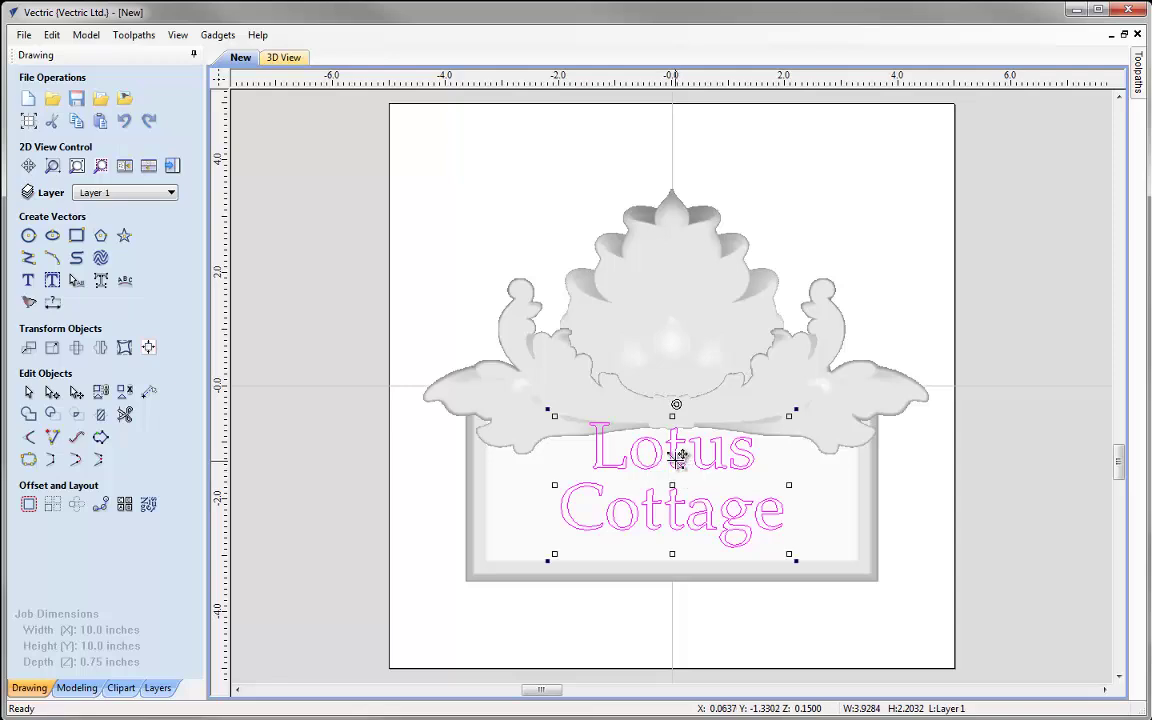
drag(680, 452, 672, 482)
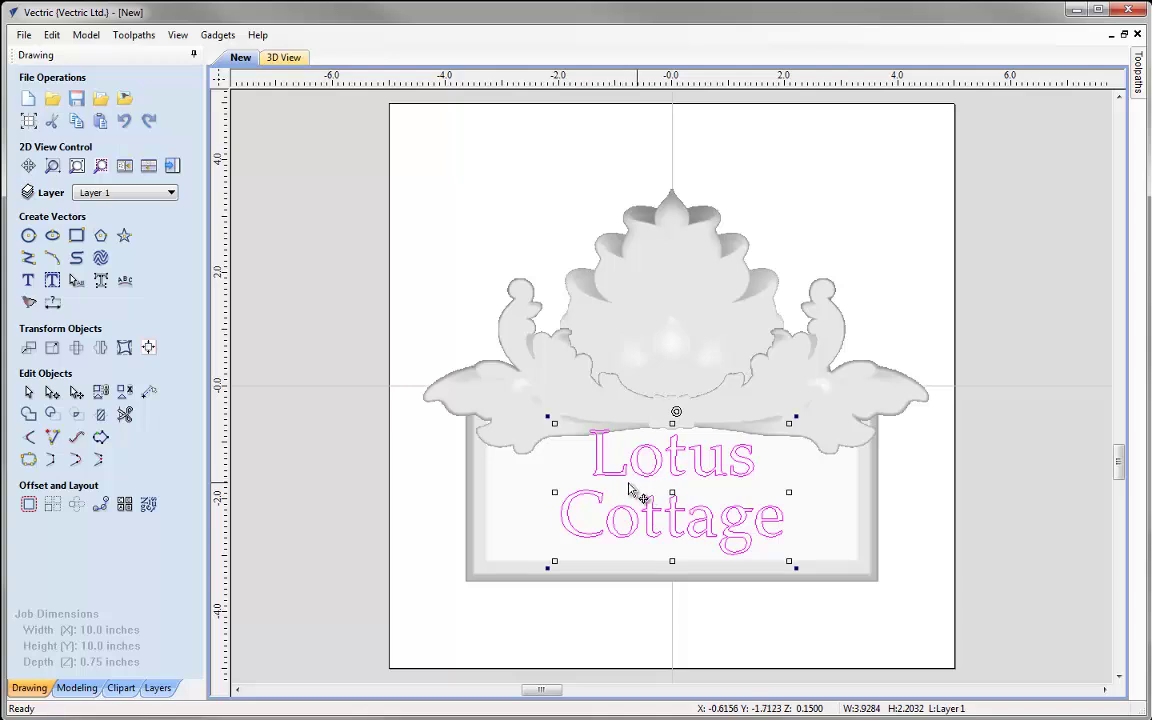
Reduce the gap between the Lotus and Cottage lines a little more with the text spacing tool
click(77, 281)
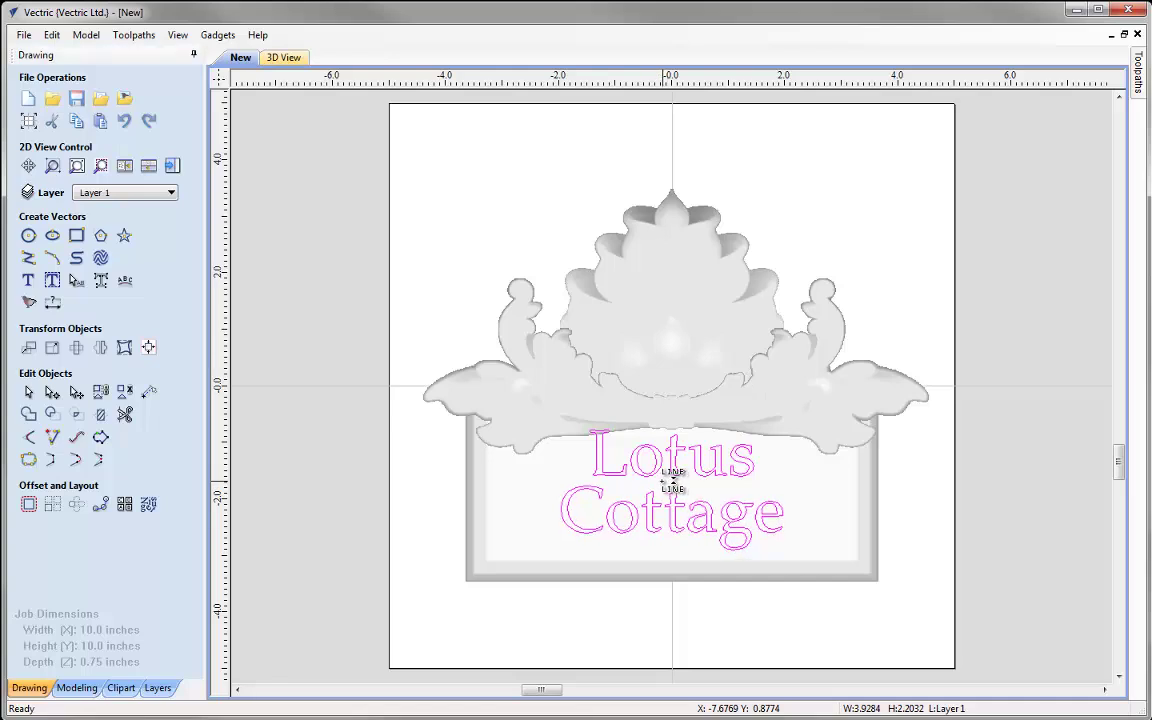
drag(673, 490, 673, 483)
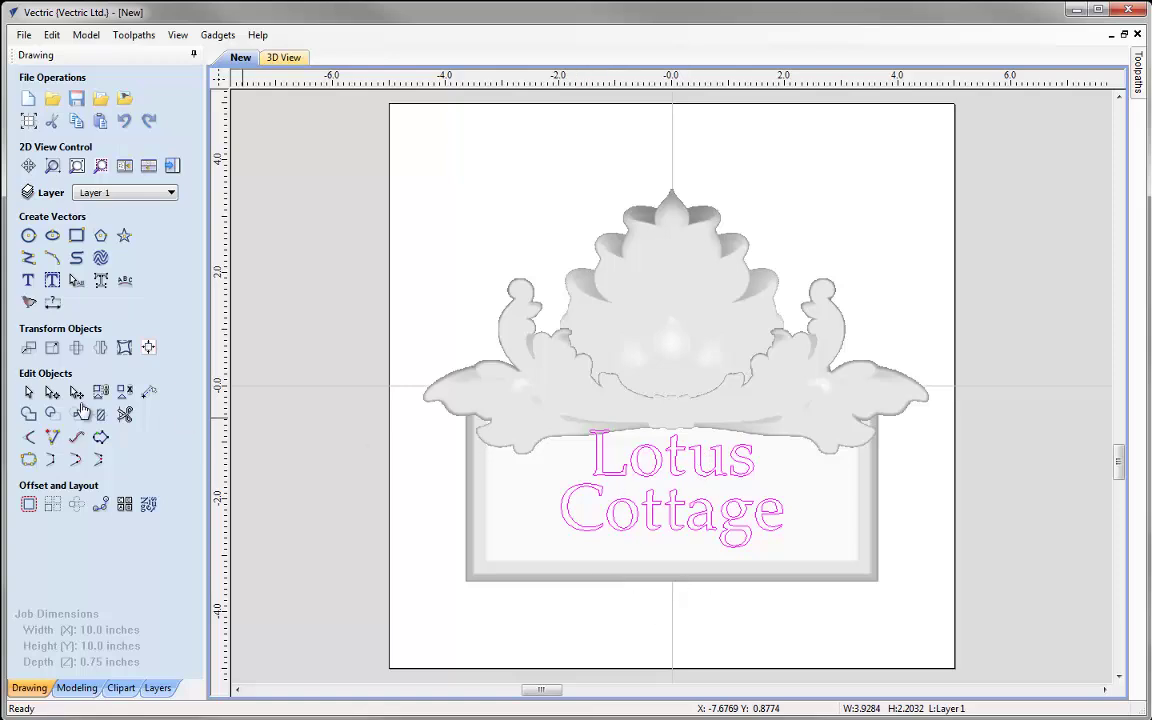
click(27, 392)
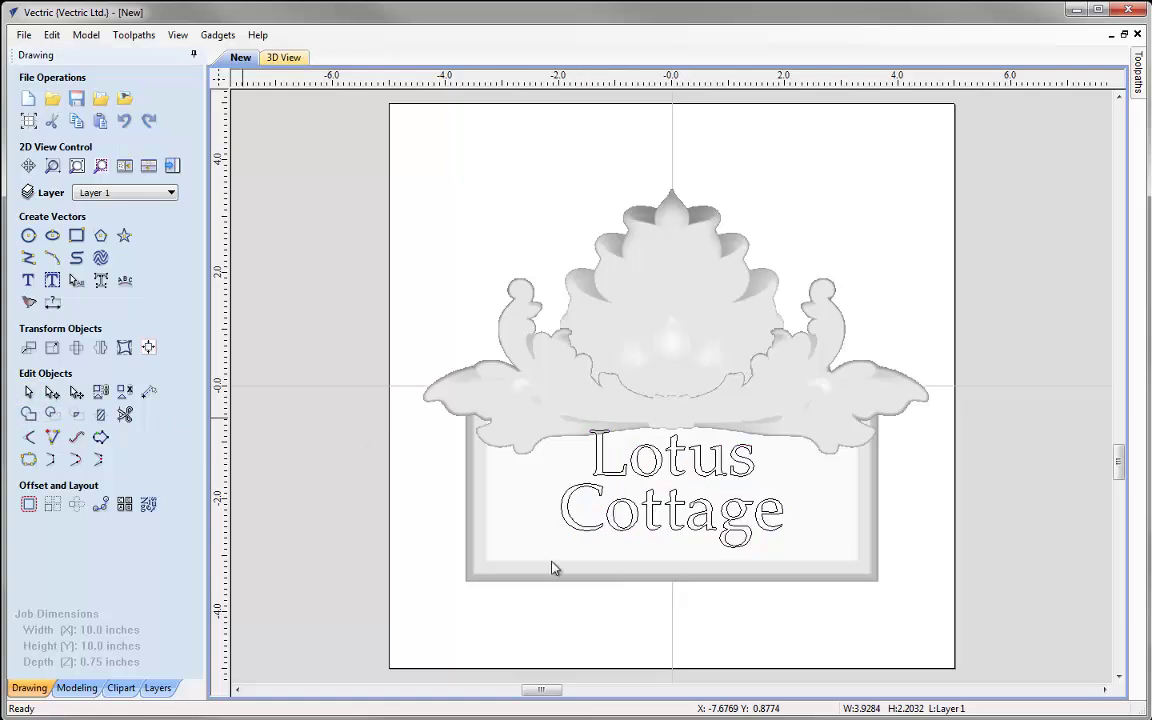
Move the re-spaced Lotus Cottage text slightly down so it sits clear of the flourish on the panel
click(678, 463)
click(678, 463)
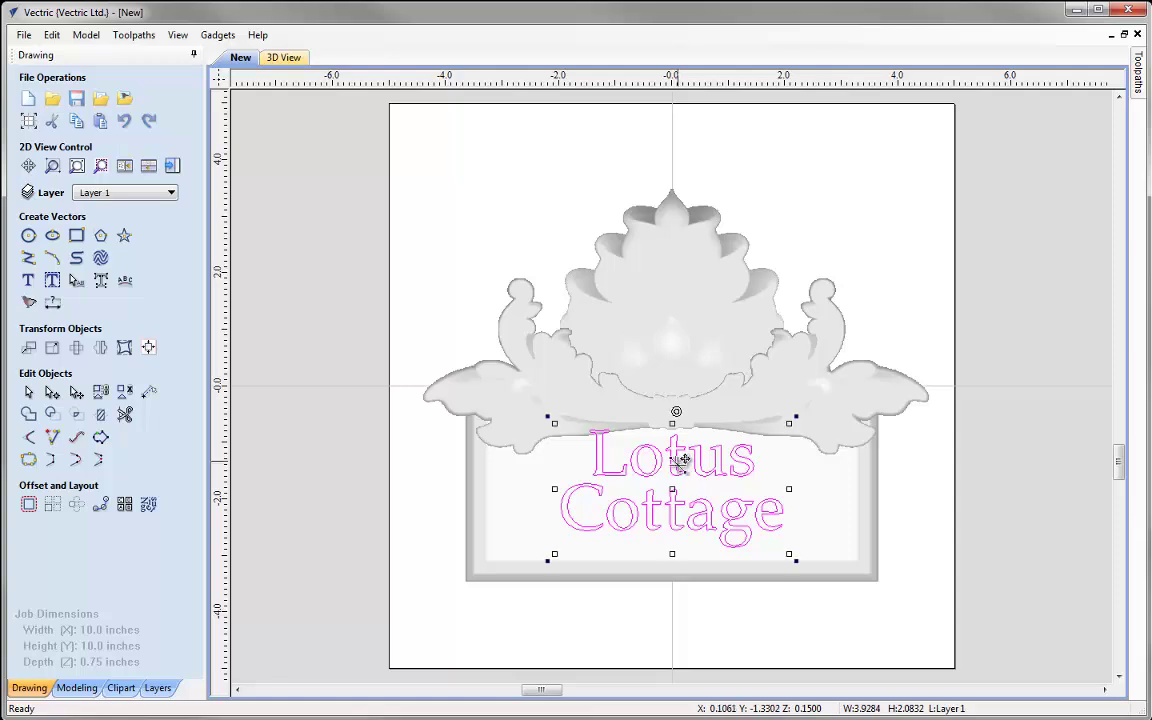
drag(680, 456, 681, 485)
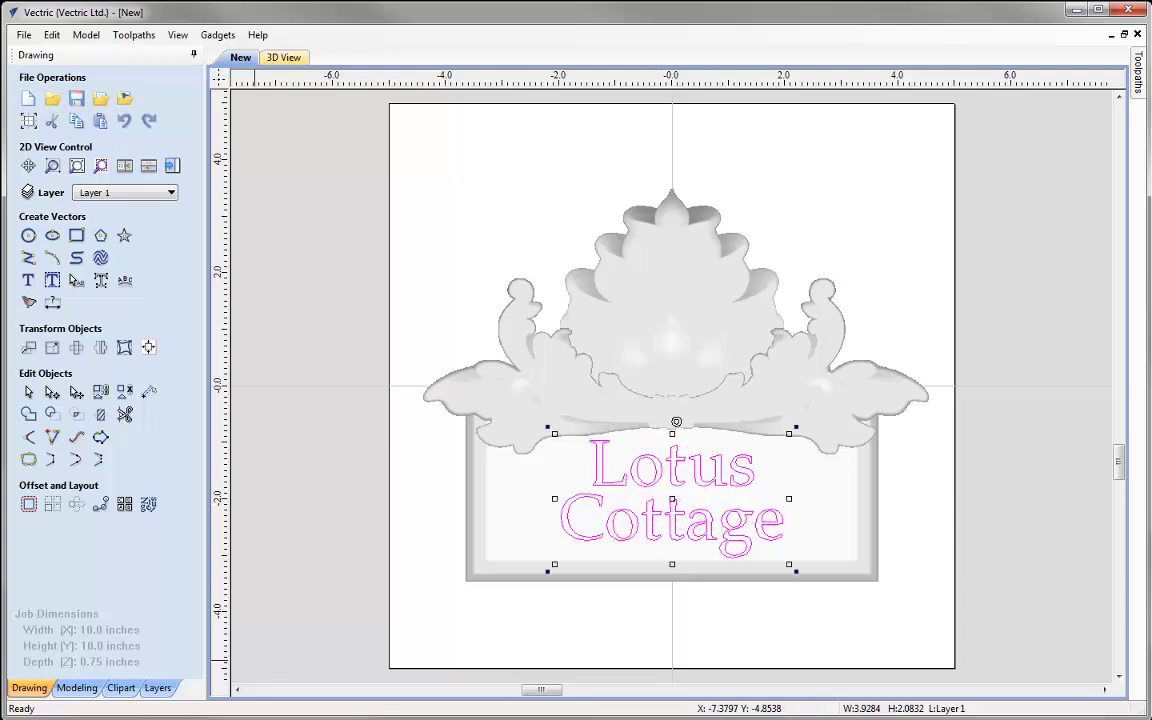
Tile the 2D and 3D views side by side and save the job as LotusCottage_MODEL in the LotusCottage_FILES folder
click(124, 165)
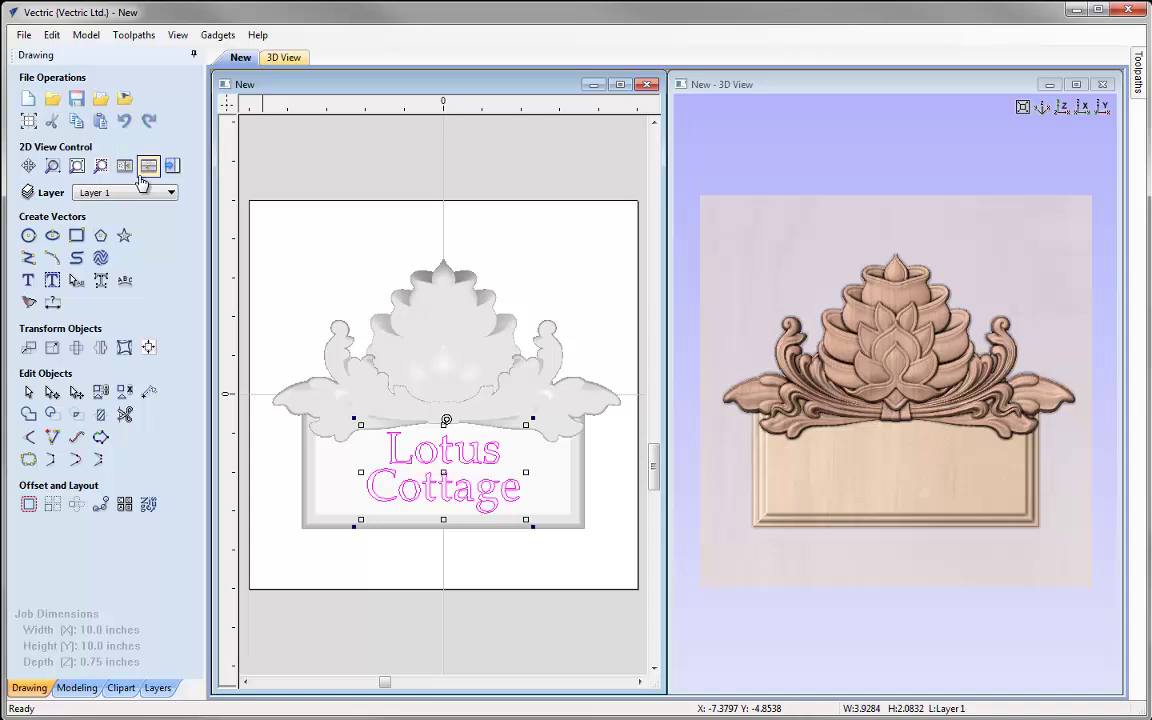
click(23, 34)
click(96, 123)
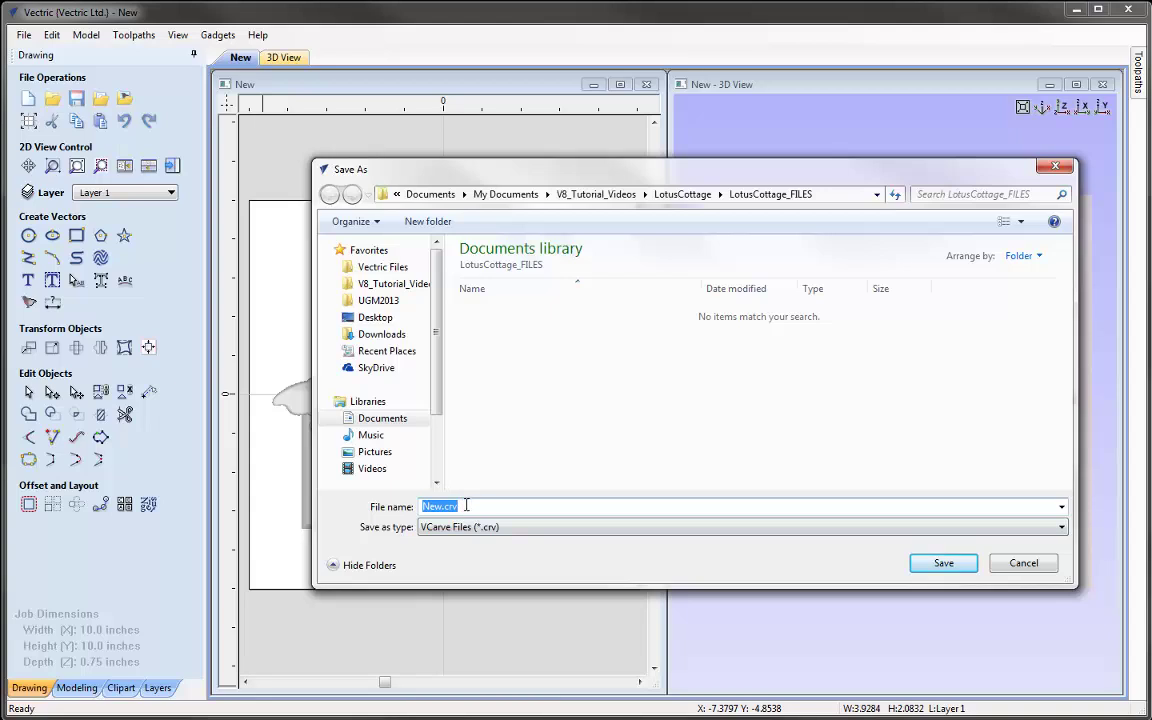
text(LotusCottage_MODEL)
click(944, 562)
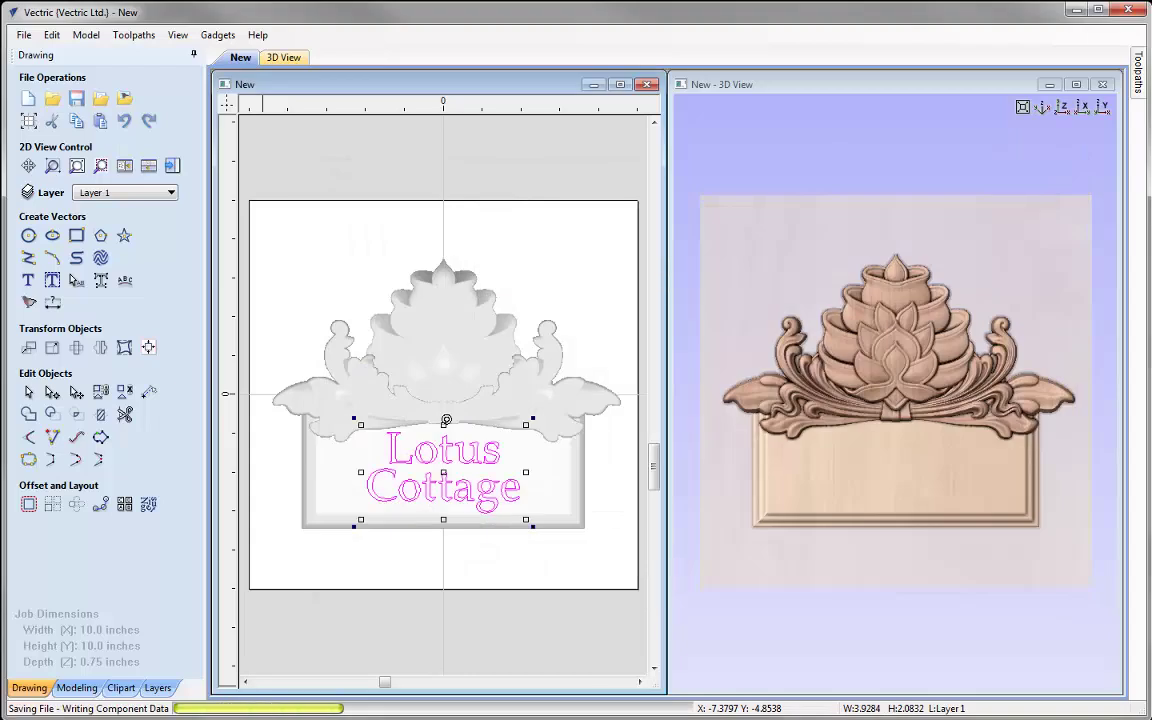